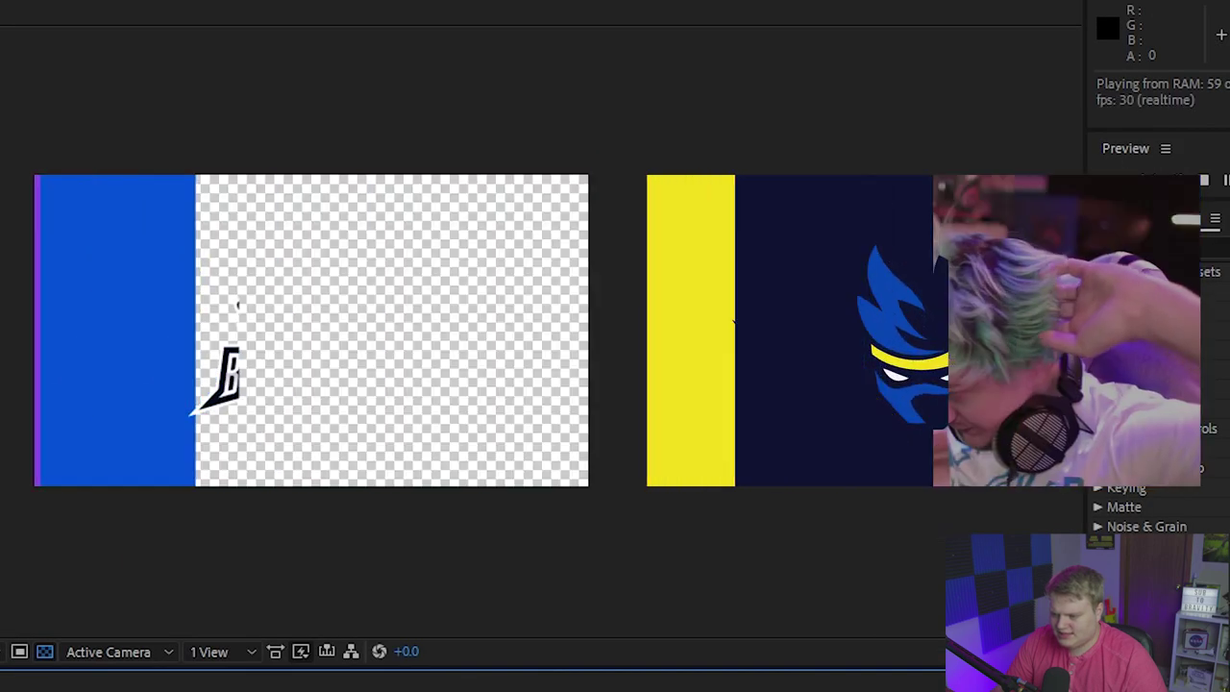
key(space)
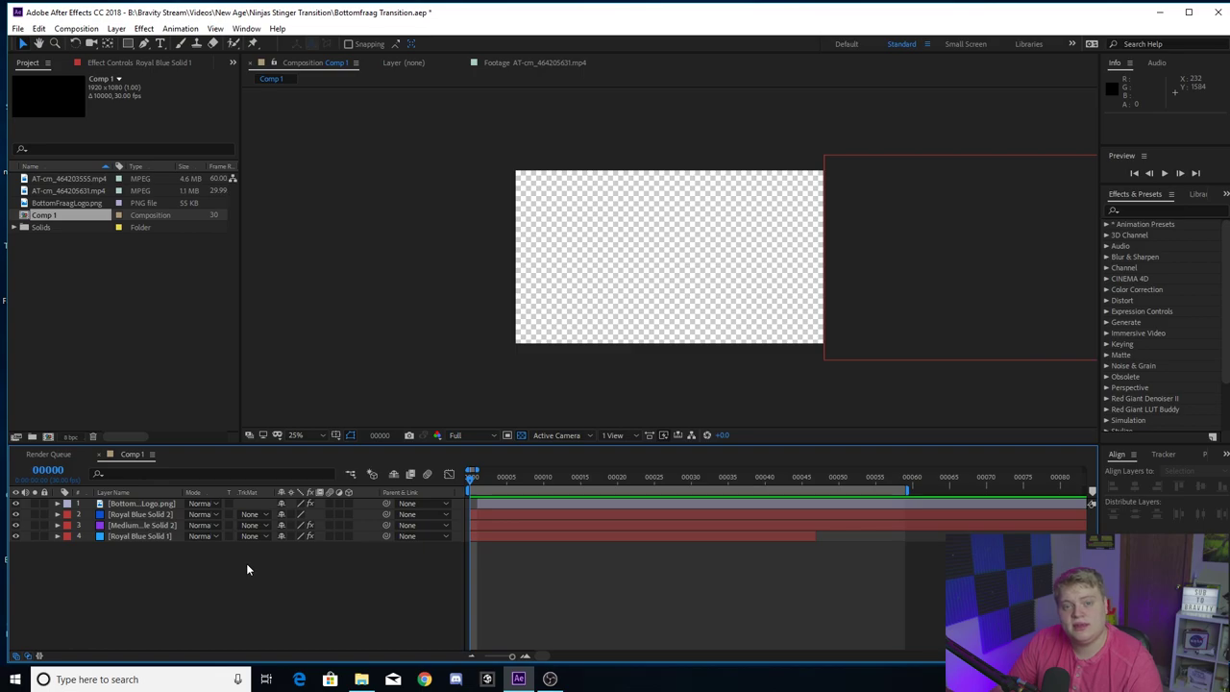
click(116, 28)
mouse_move(135, 44)
click(259, 557)
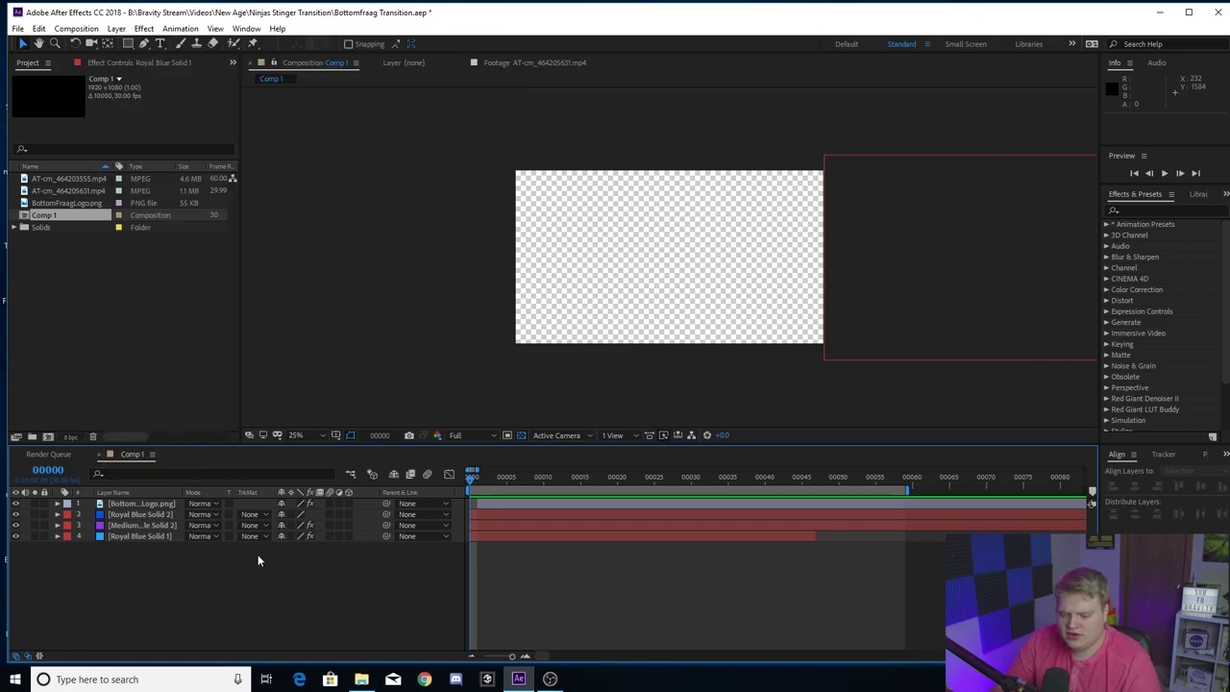
- Hide every layer except Royal Blue Solid 1 and show that layer's effect settings
click(144, 535)
drag(15, 514, 16, 525)
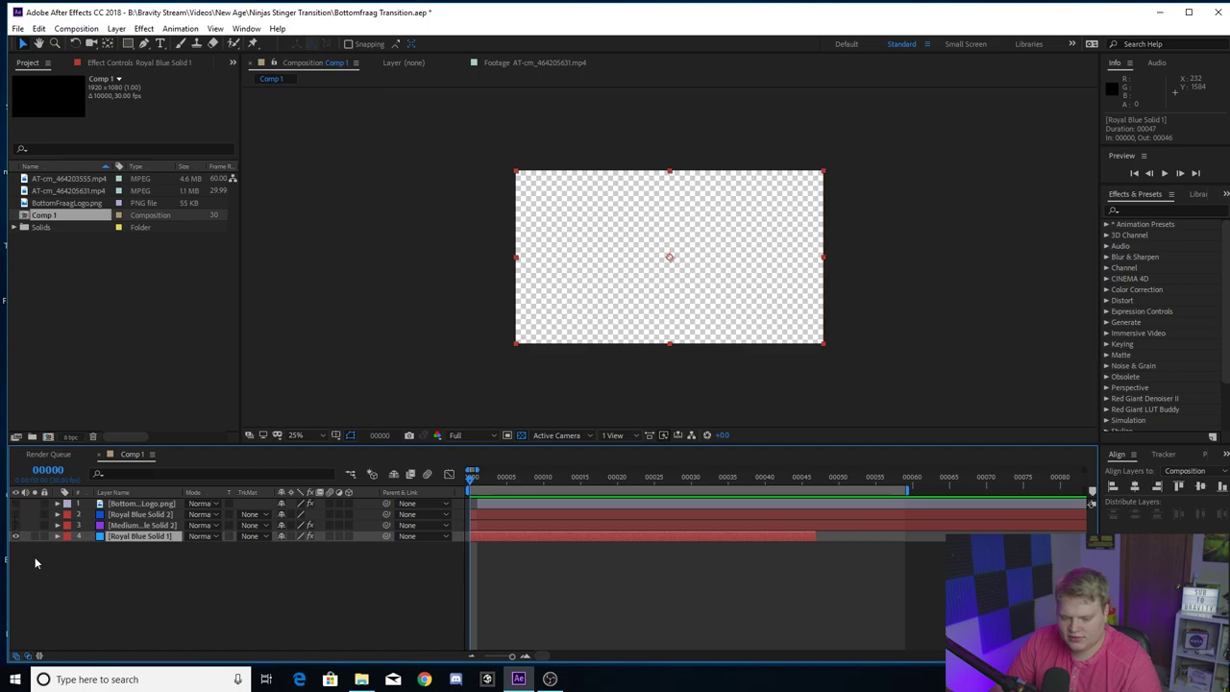
mouse_move(472, 481)
mouse_down()
mouse_move(513, 488)
mouse_move(470, 488)
mouse_up()
click(102, 537)
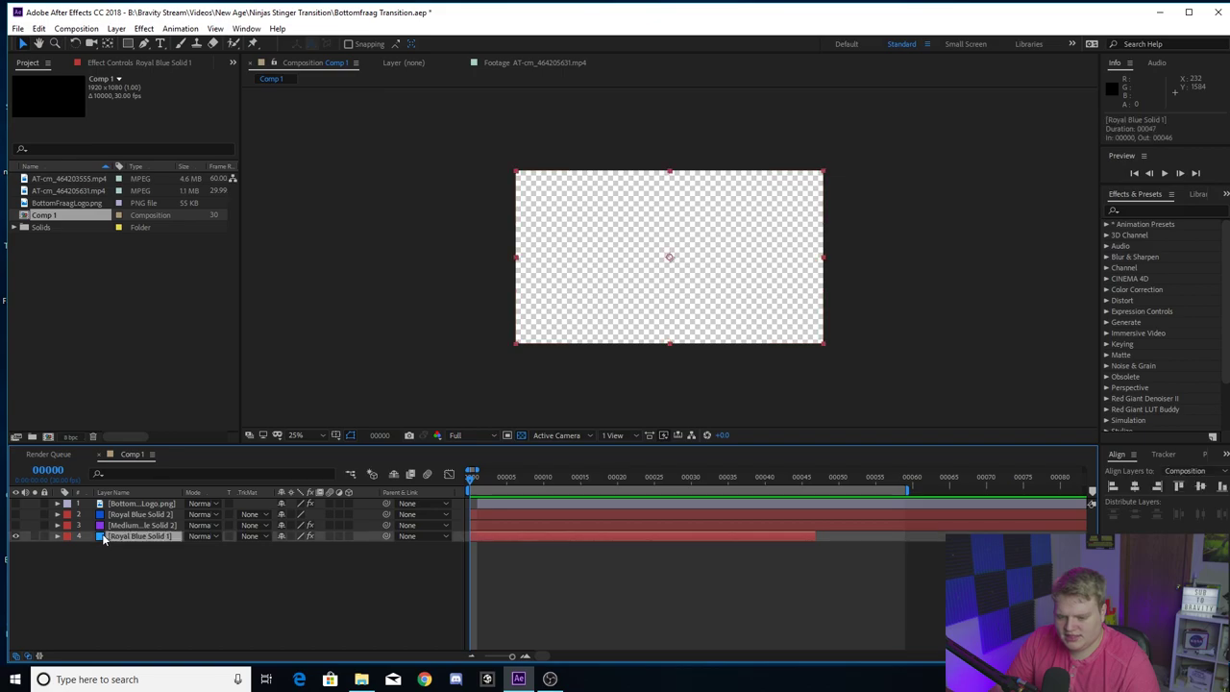
key(F3)
click(58, 90)
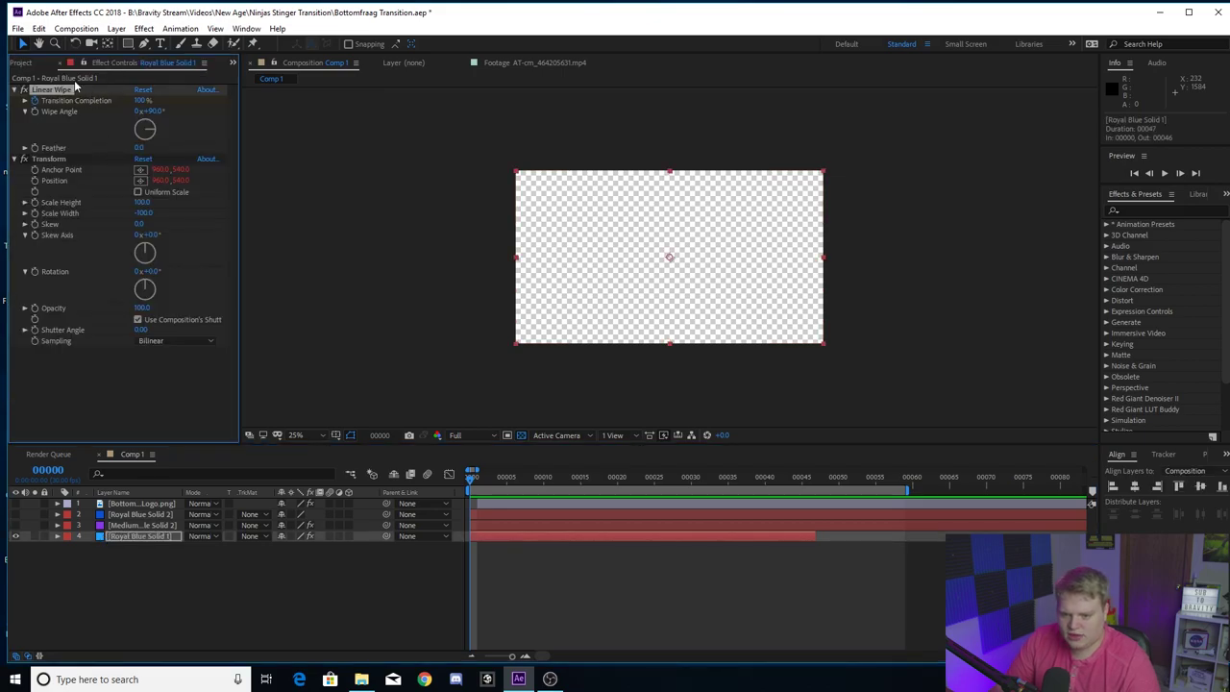
- Search the effects and presets for "linear" to find the Linear Wipe effect
click(1163, 210)
text(l)
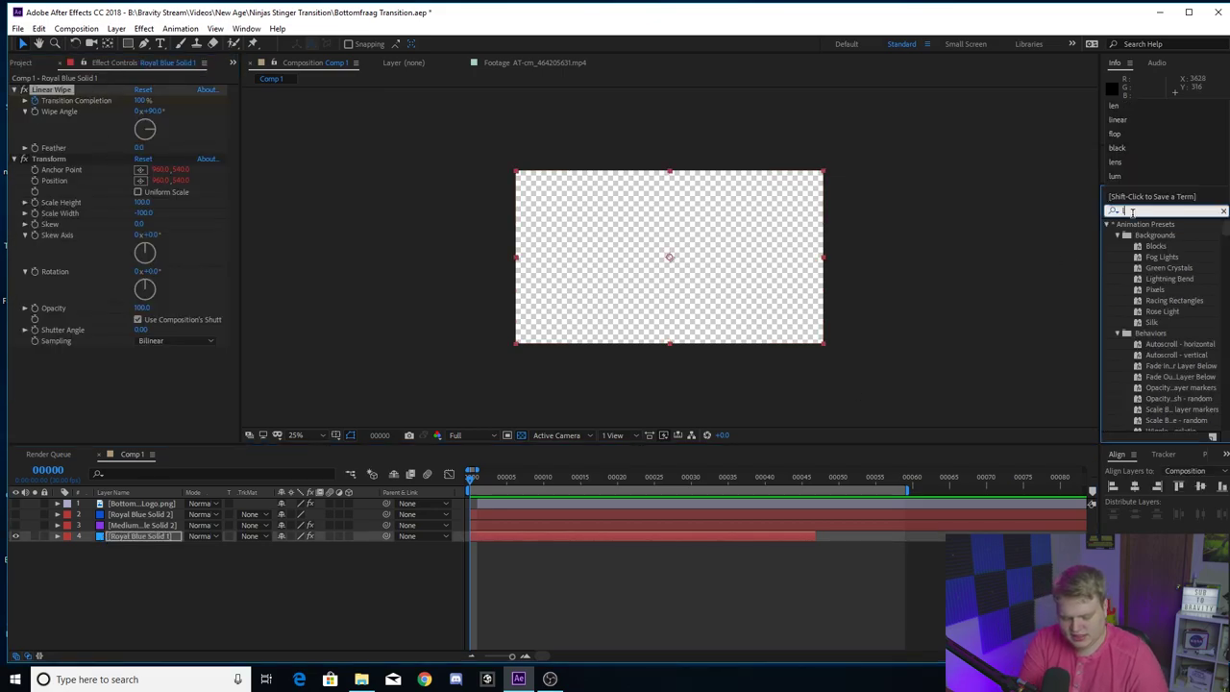
text(inear)
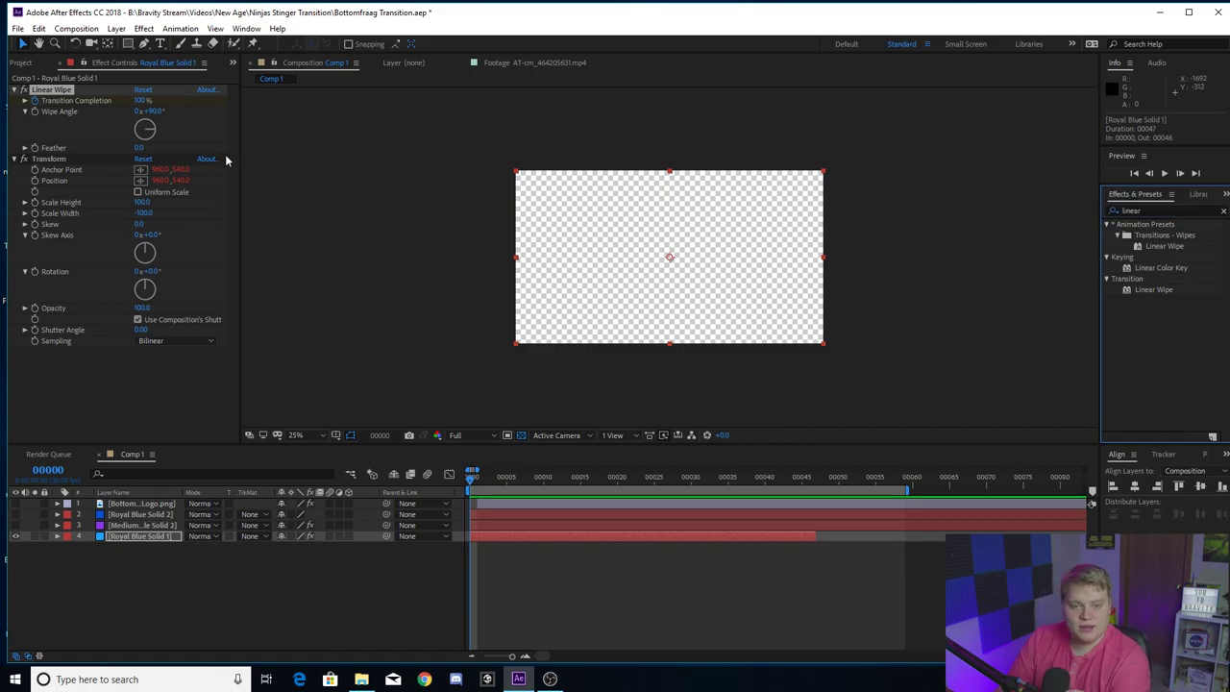
- Try out a lower Linear Wipe Transition Completion at frame 2, undo it and return to frame 0
click(84, 105)
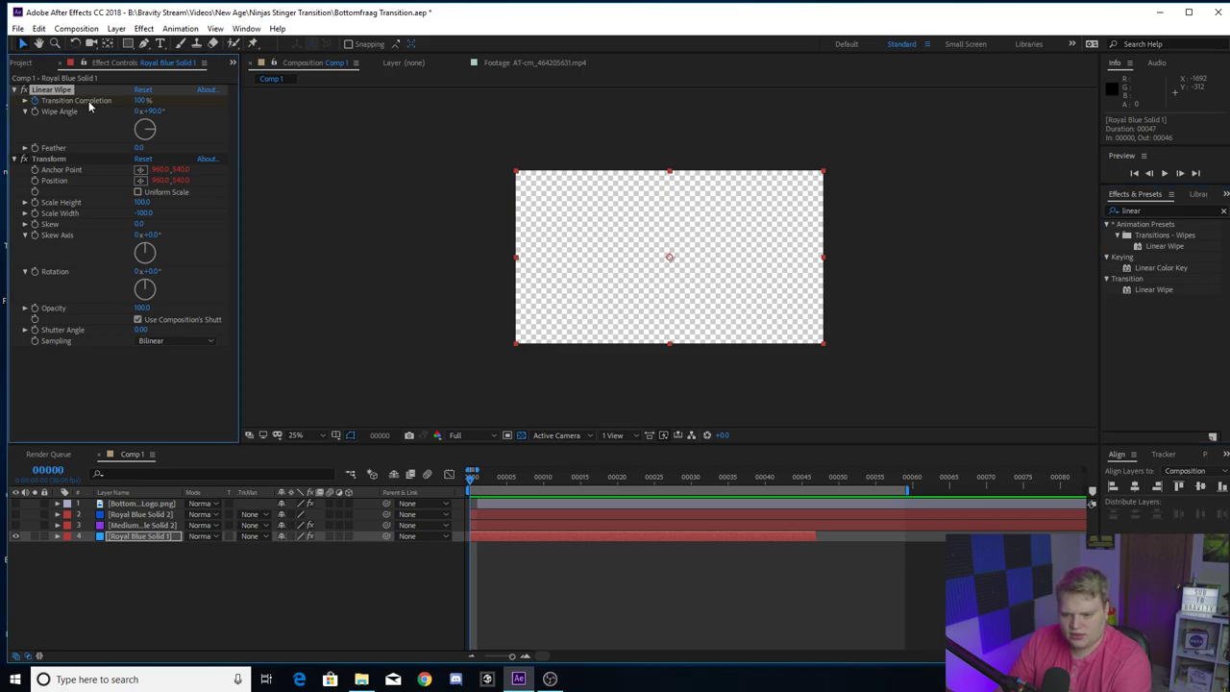
key(Page_Down)
key(Page_Down)
drag(144, 101, 144, 111)
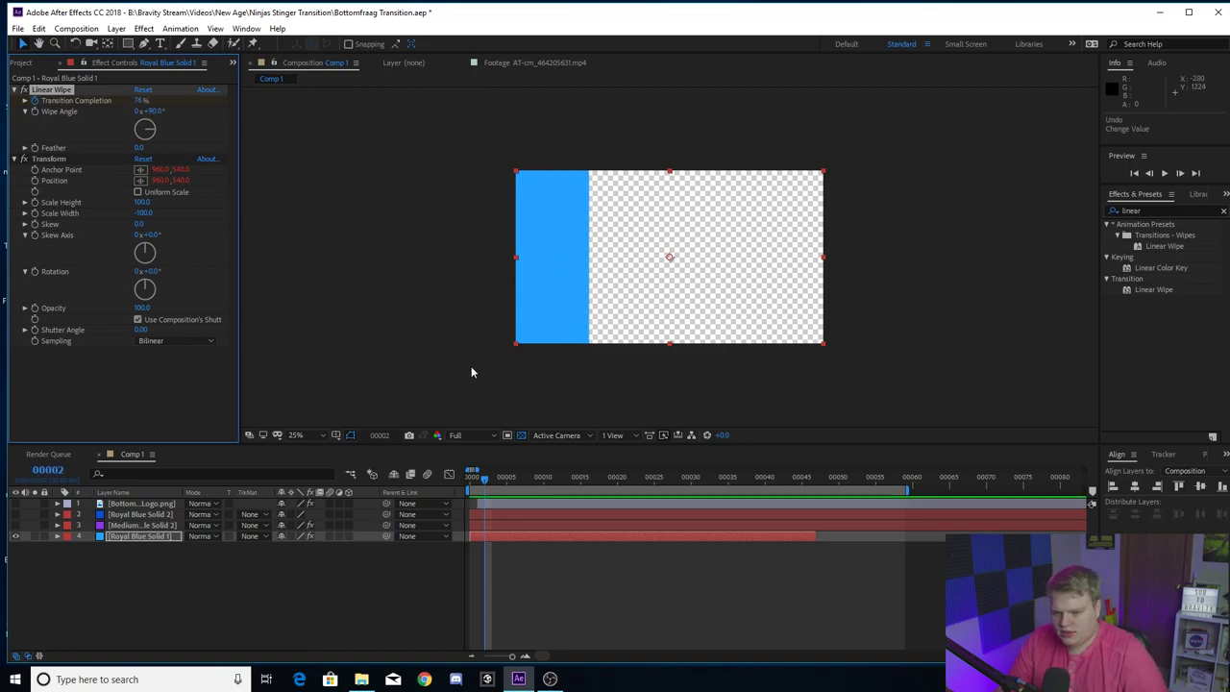
key(Page_Up)
key(Page_Up)
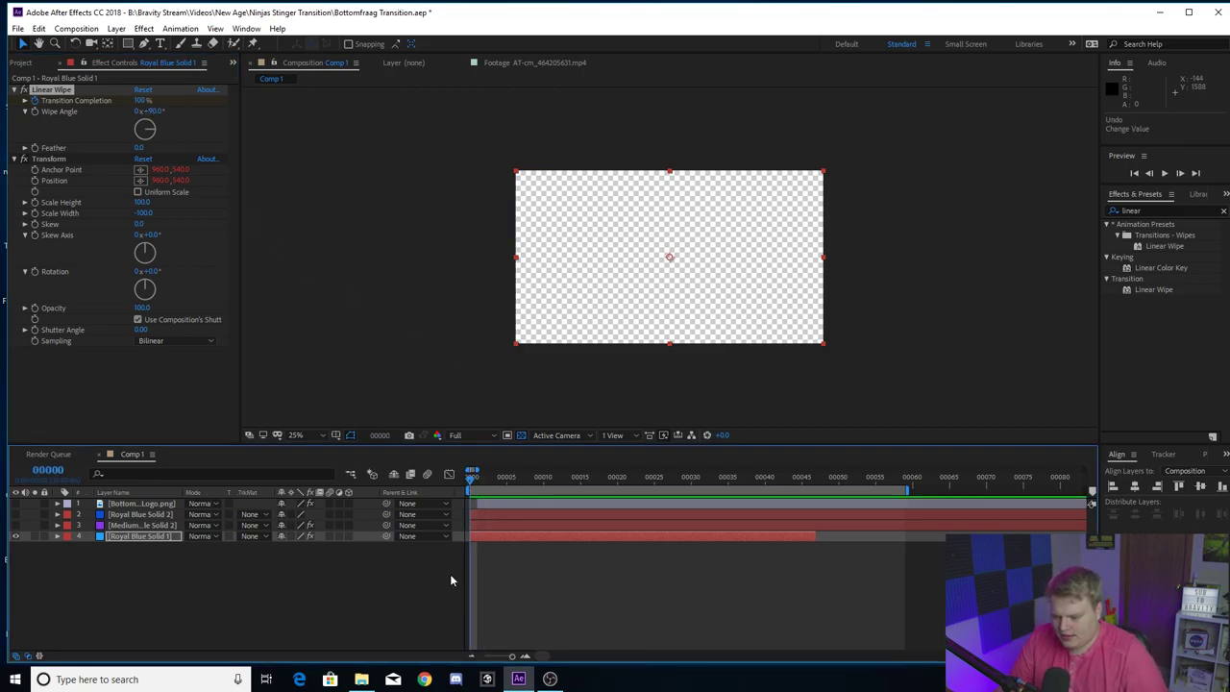
- Expand Royal Blue Solid 1 in the timeline to show its Linear Wipe keyframes at a closer time scale
click(58, 535)
click(161, 557)
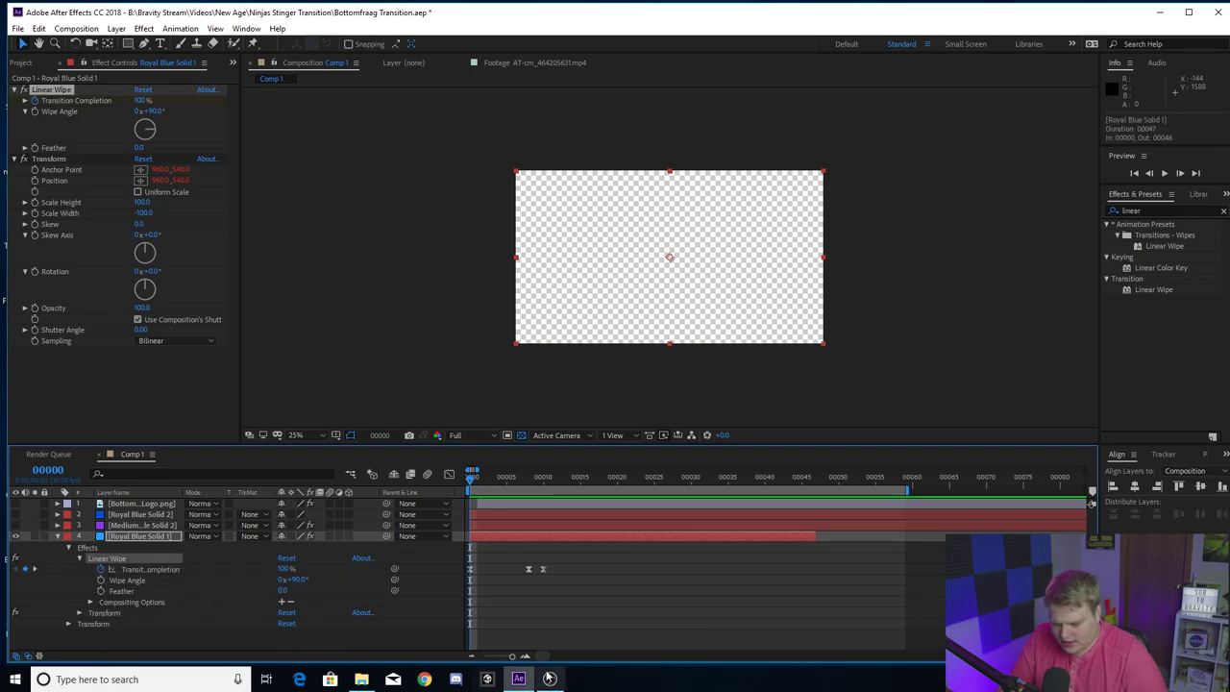
drag(520, 657, 531, 658)
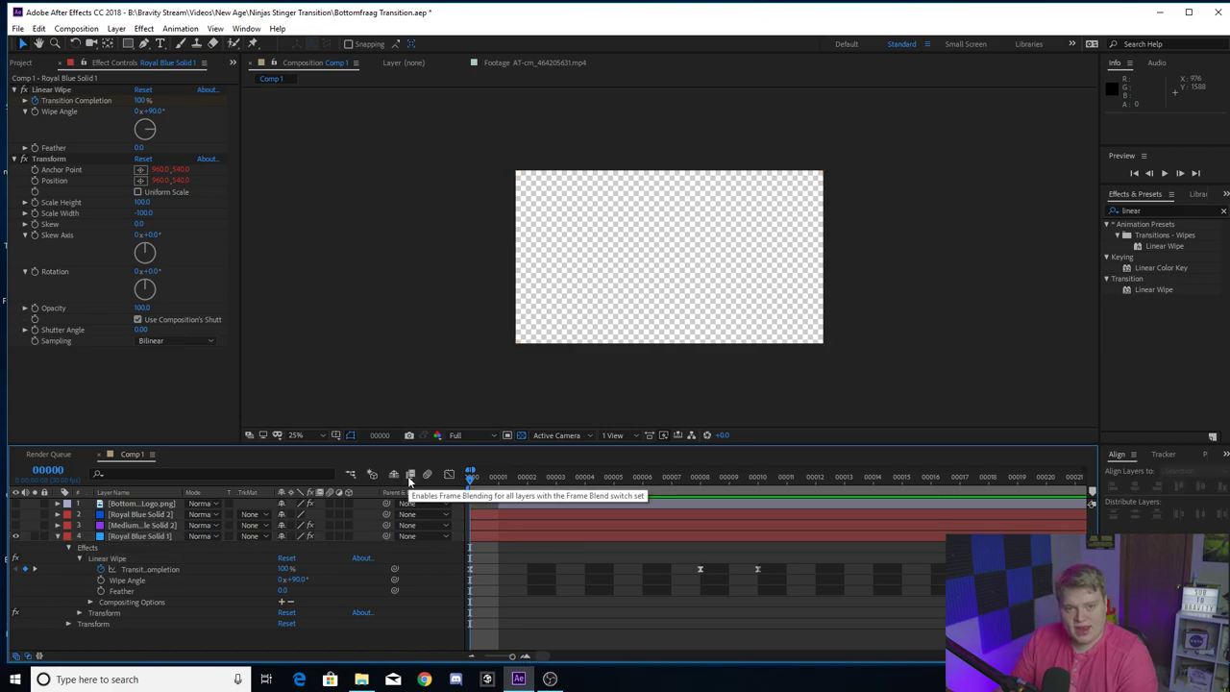
- Preview the wipe up to the Transition Completion keyframe at frame 8 and examine the solid there
key(space)
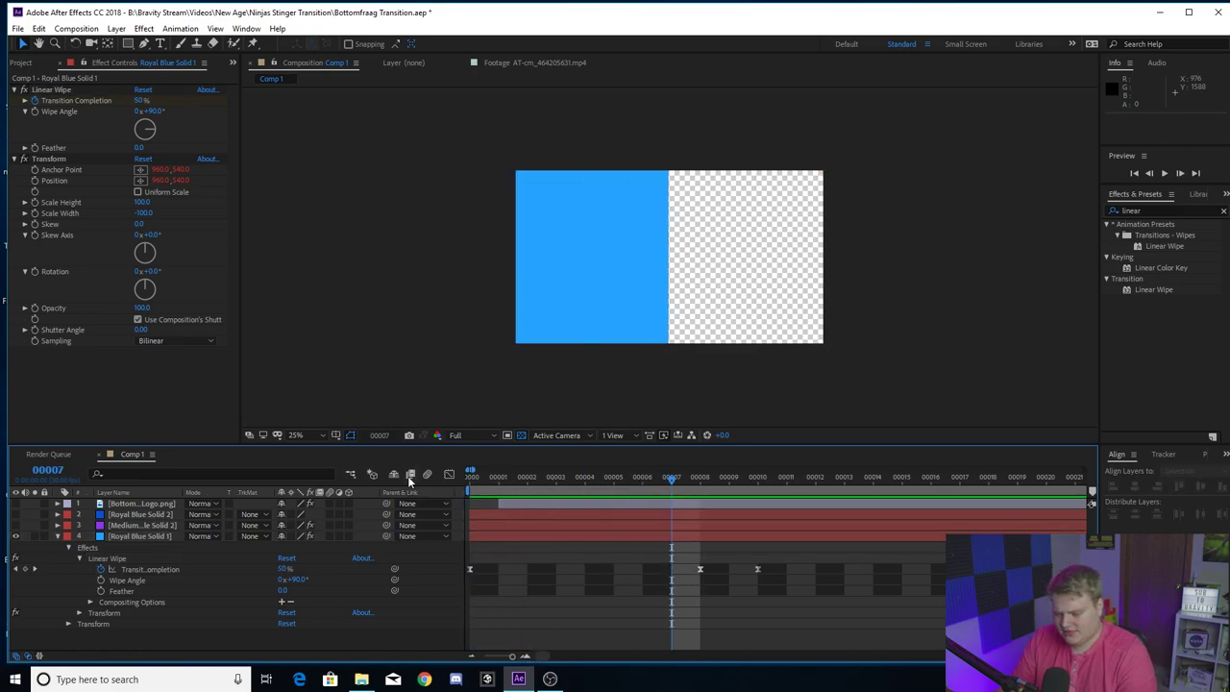
click(701, 572)
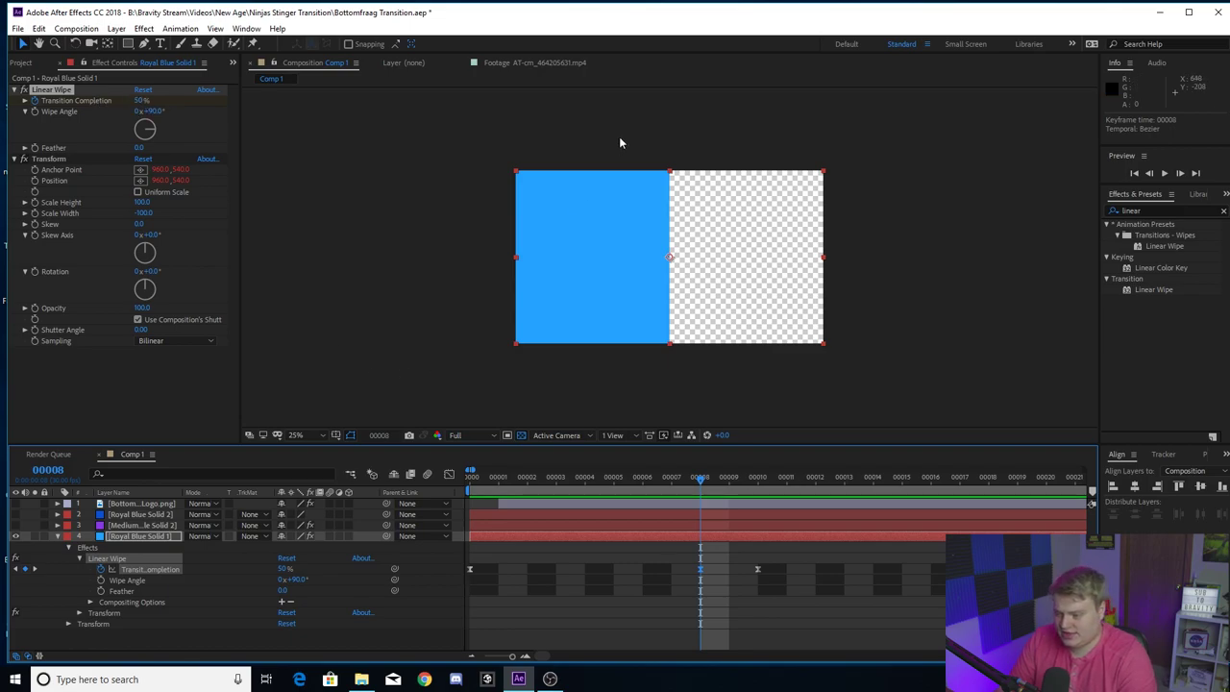
click(691, 325)
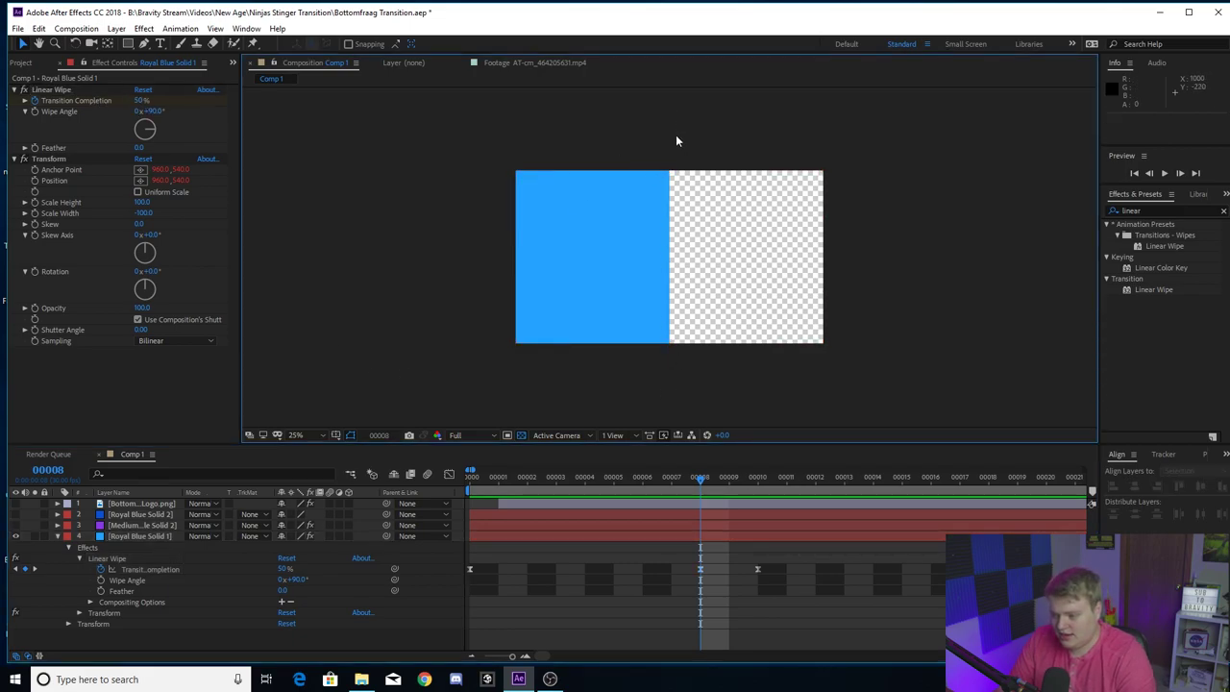
drag(701, 482, 691, 510)
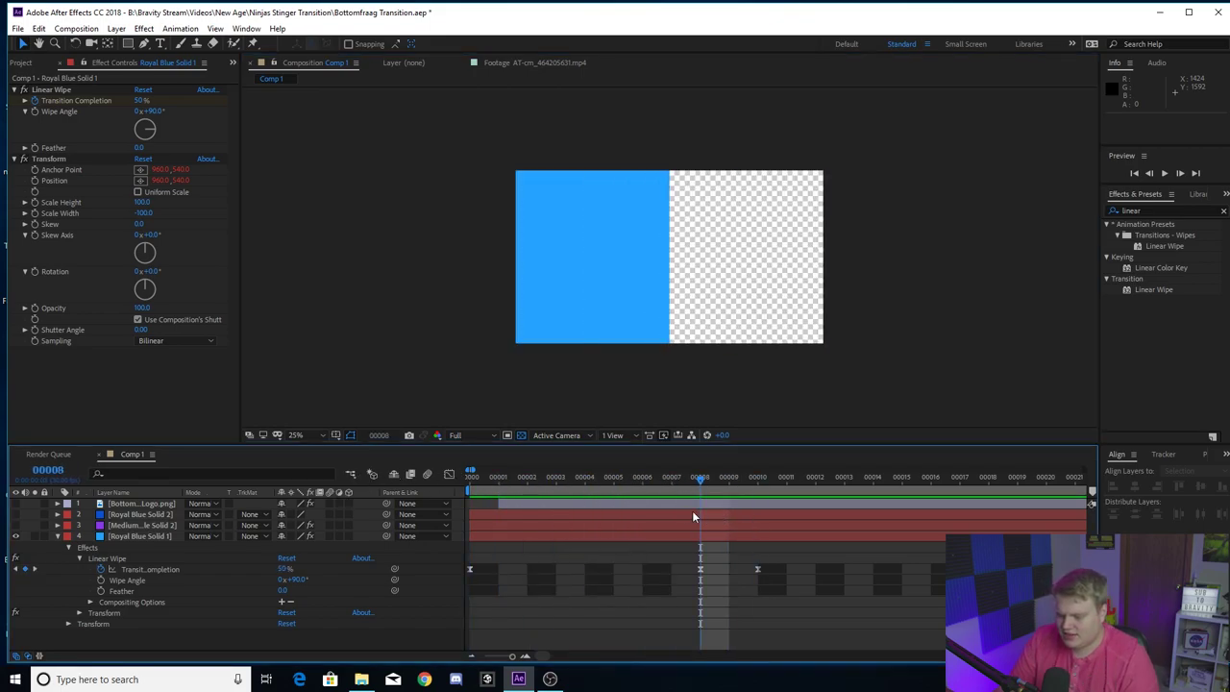
- Apply Easy Ease to the Transition Completion keyframes at frames 0 and 8 of Royal Blue Solid 1
drag(715, 610, 457, 567)
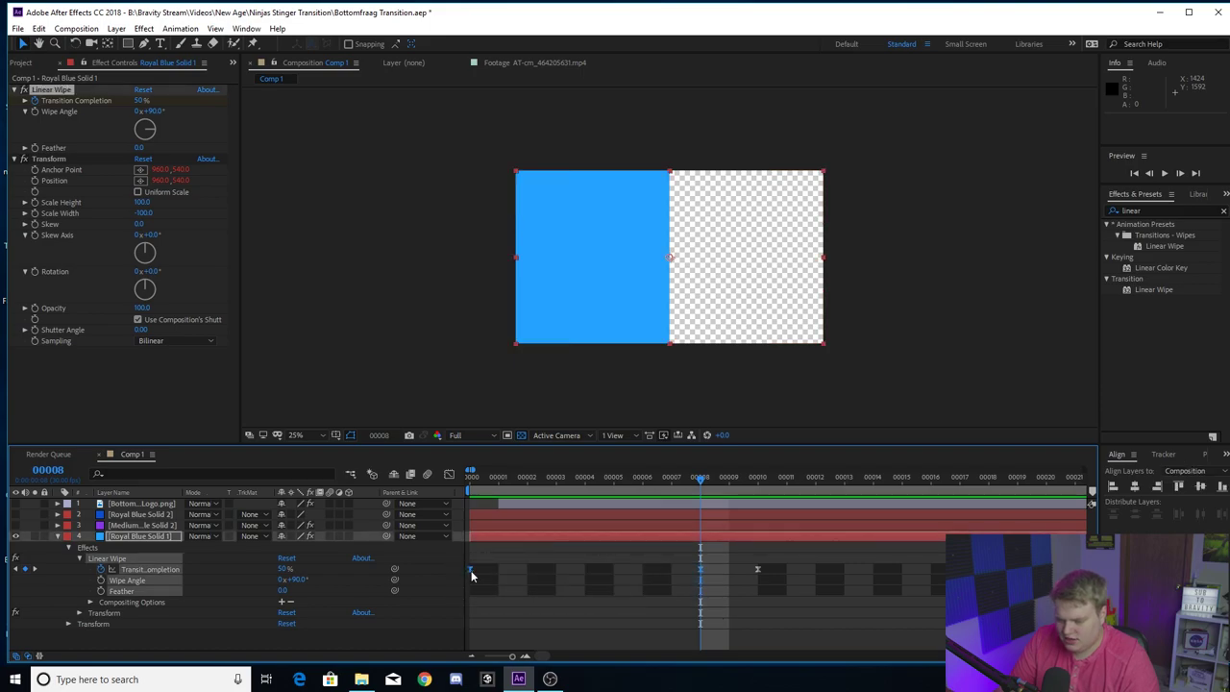
right_click(471, 573)
mouse_move(535, 565)
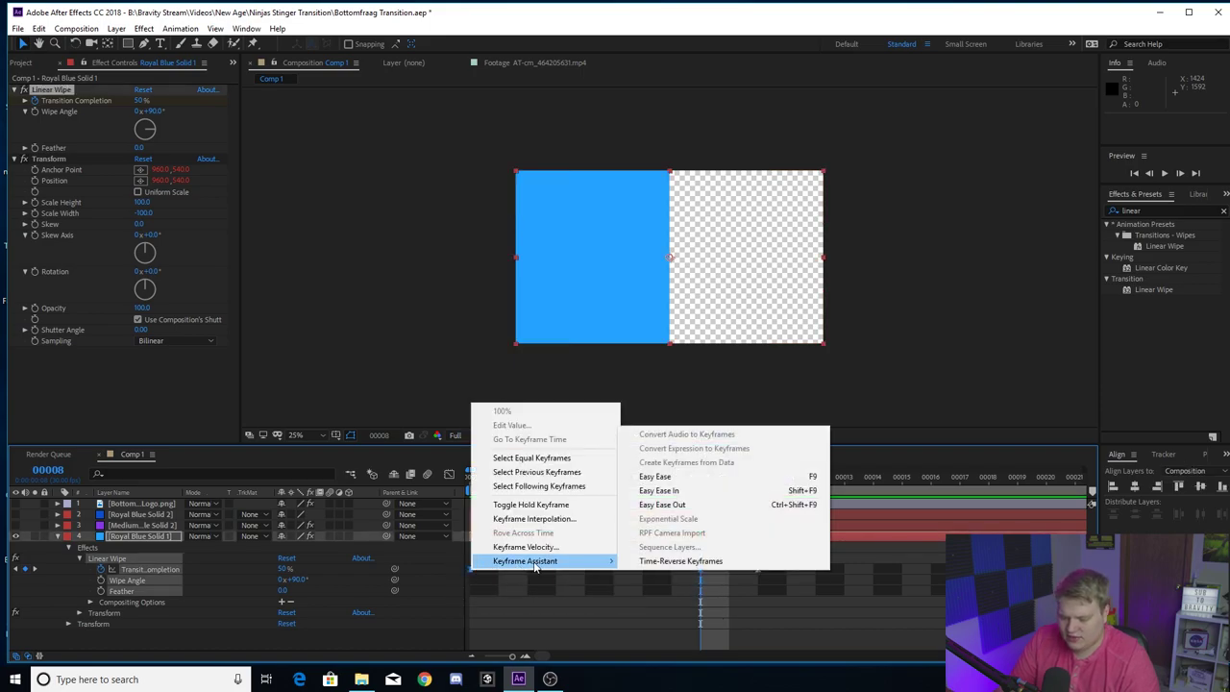
click(672, 478)
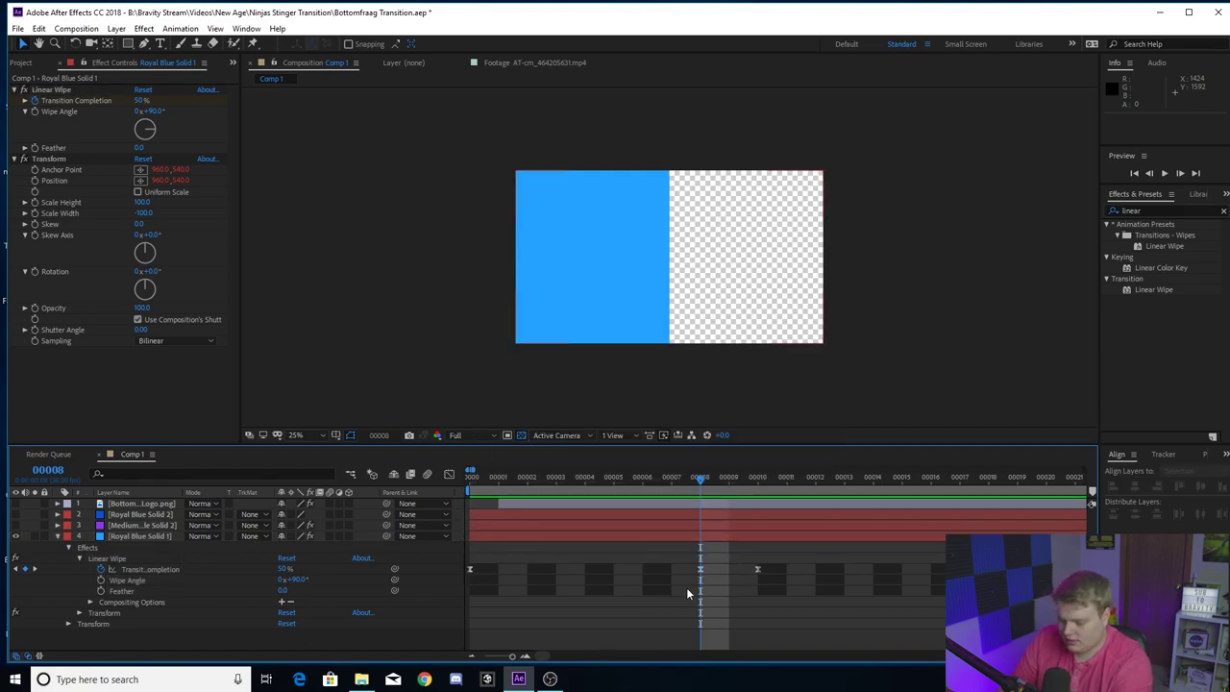
click(732, 552)
right_click(469, 573)
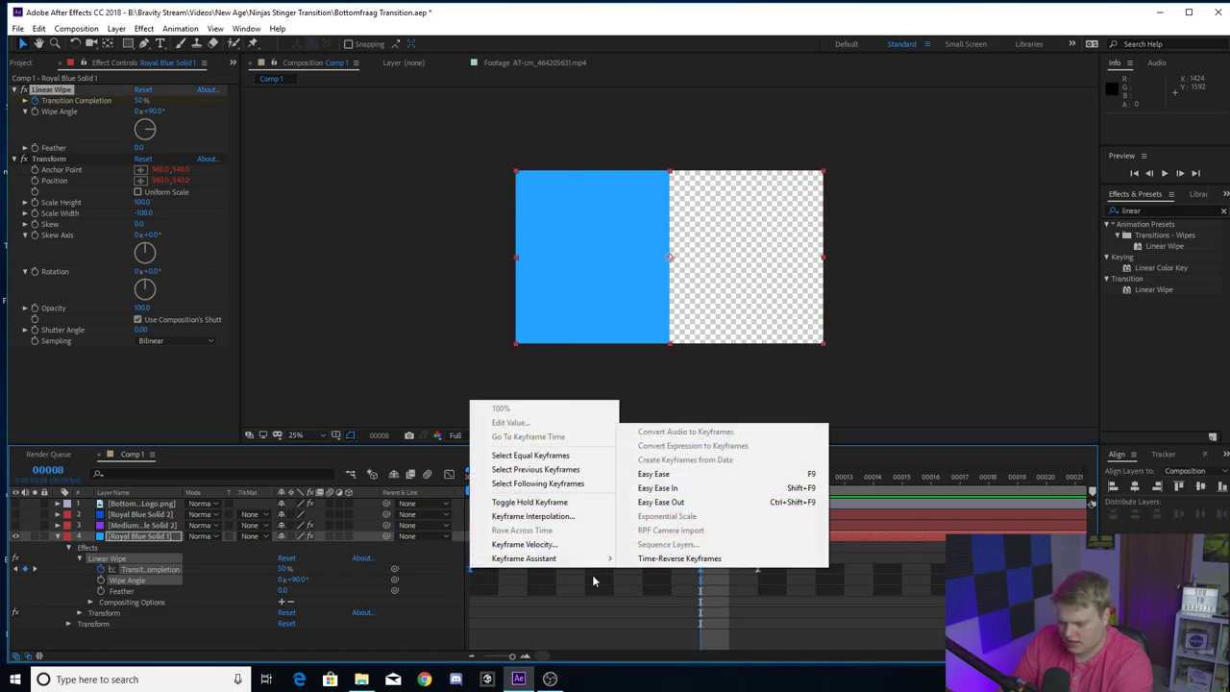
click(661, 501)
- In the speed graph, extend the incoming ease of the frame 8 keyframe back to about frame 4 so the wipe starts fast
drag(711, 561, 465, 584)
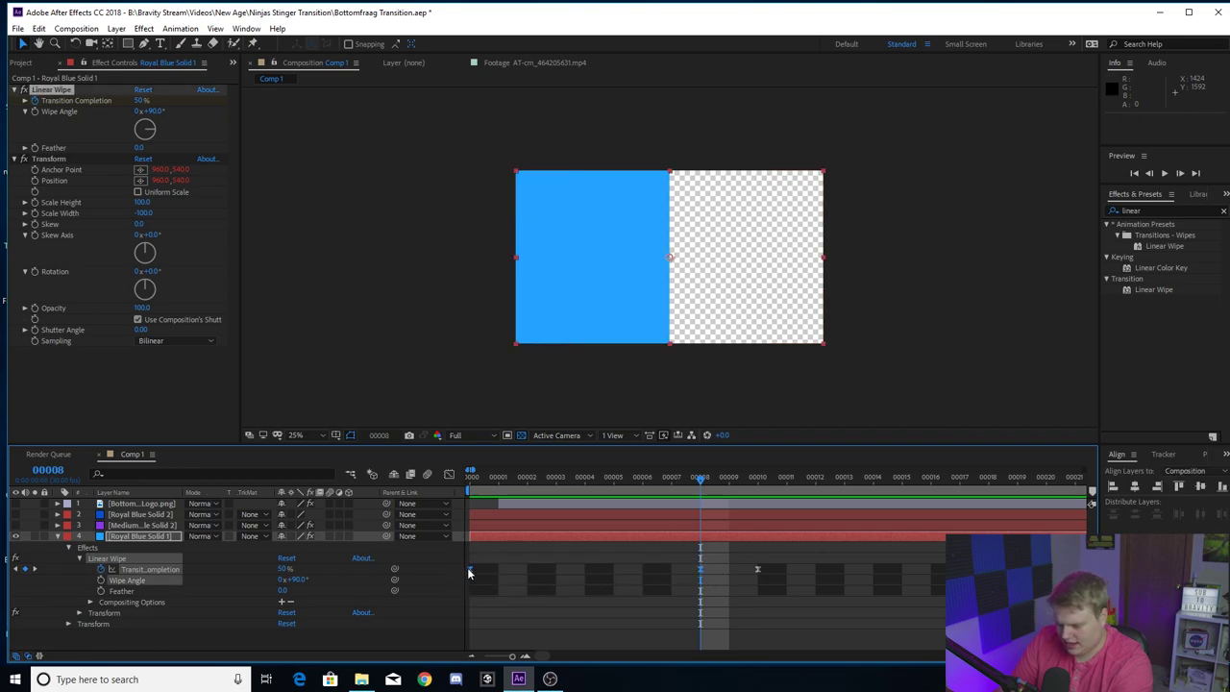
click(450, 478)
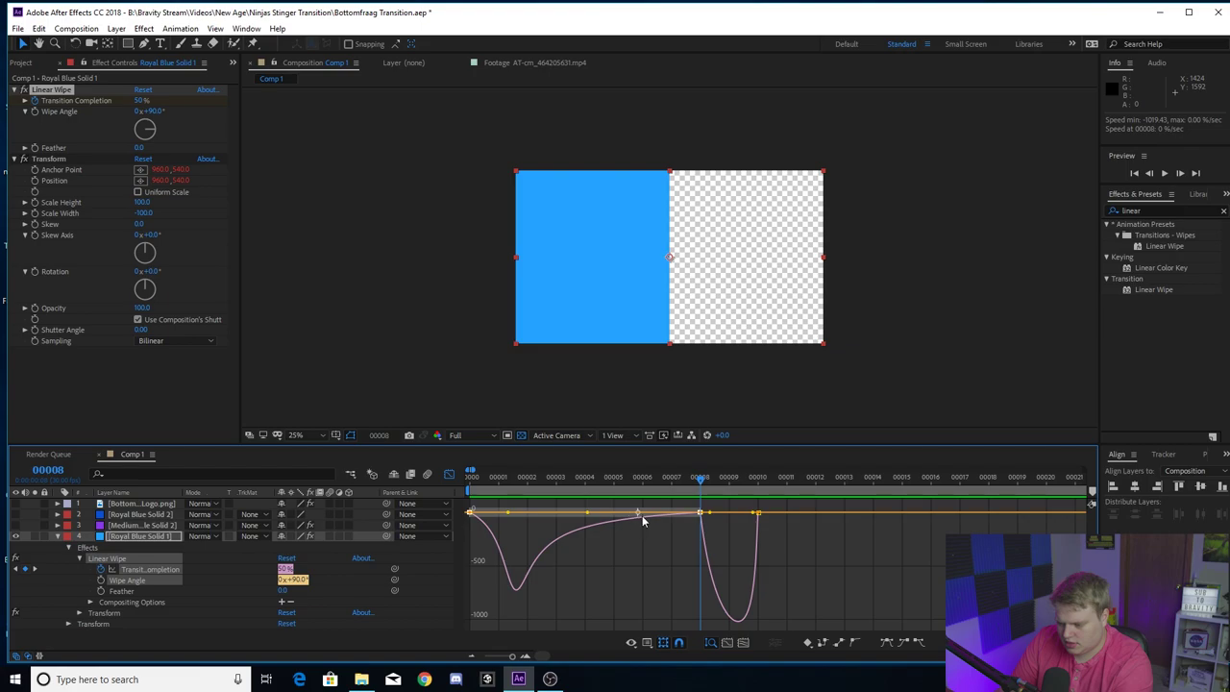
drag(584, 513, 661, 512)
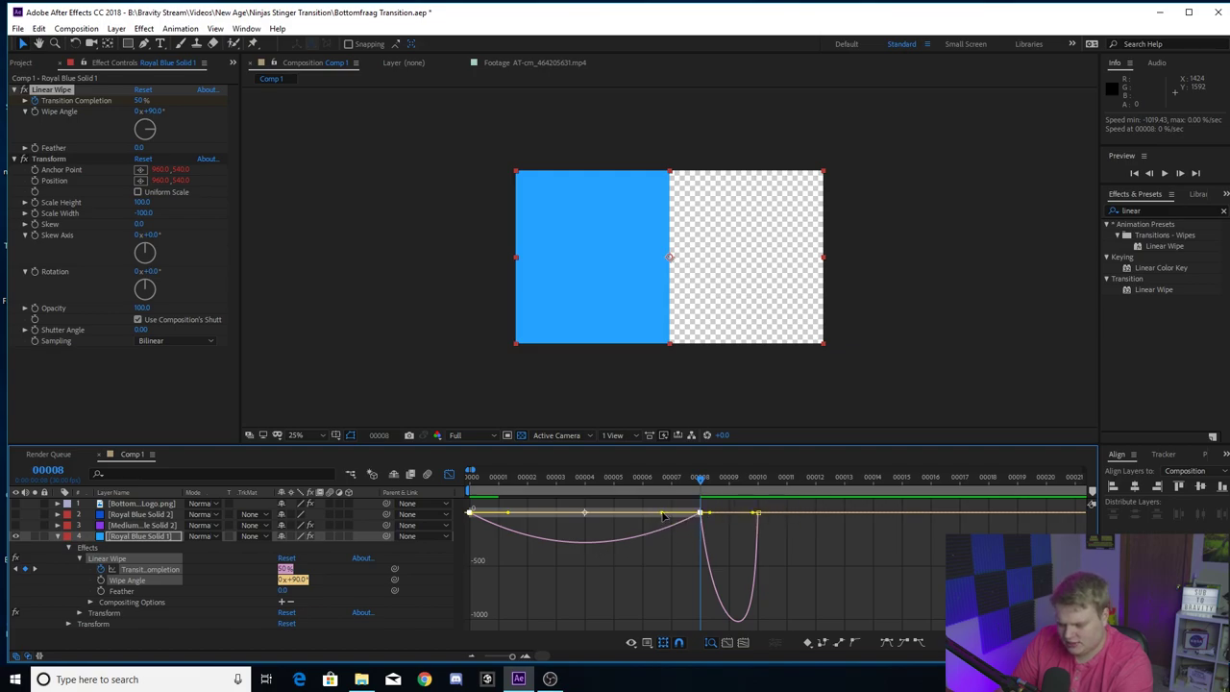
drag(659, 515, 586, 513)
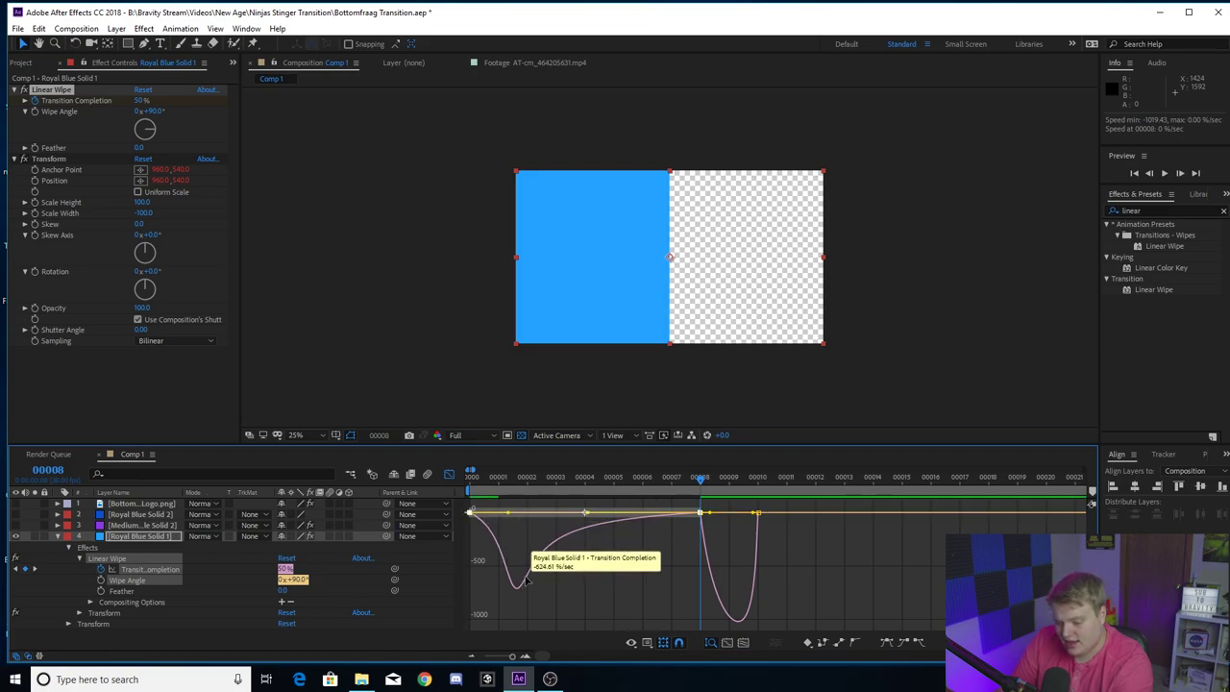
mouse_move(588, 514)
mouse_down()
mouse_move(715, 516)
mouse_move(582, 523)
mouse_up()
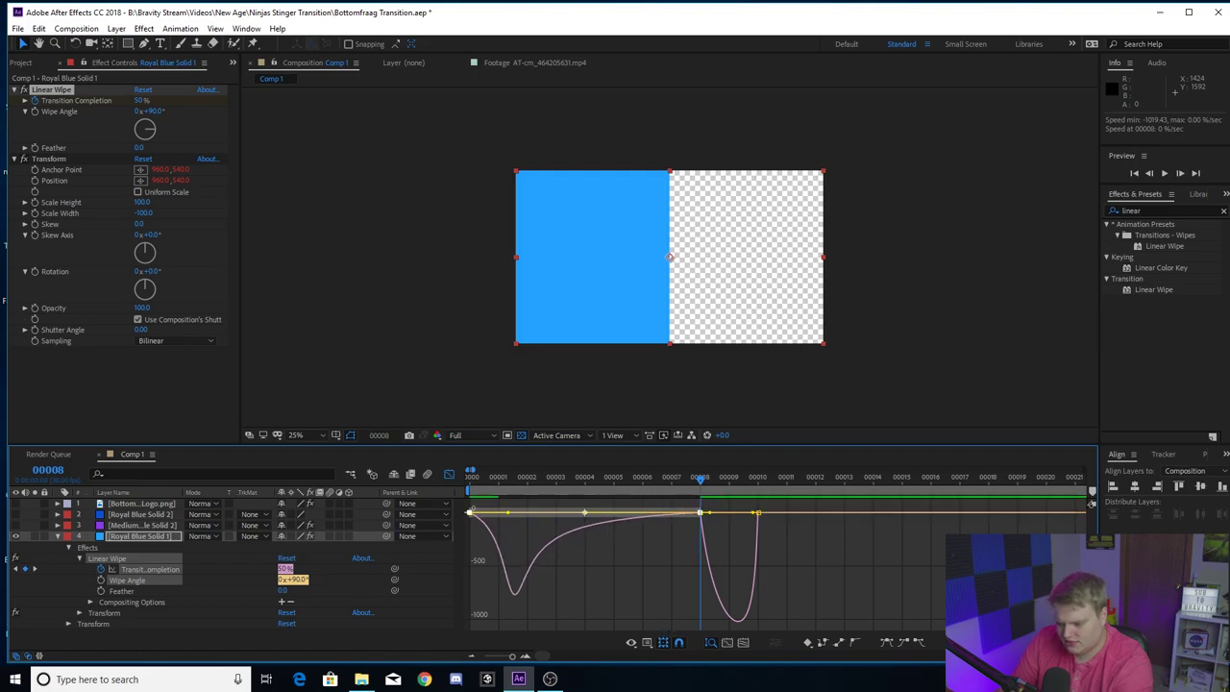
click(448, 473)
- Preview the eased wipe of Royal Blue Solid 1 from frame 0
key(Home)
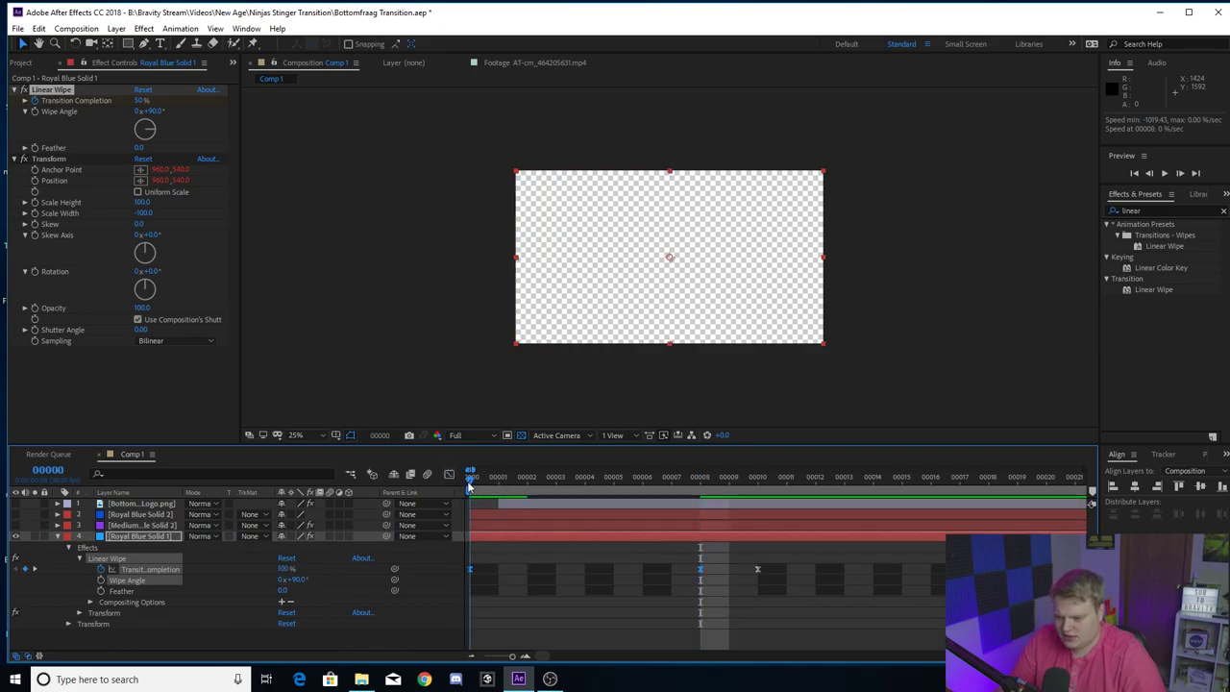
key(space)
key(space)
key(space)
key(space)
key(space)
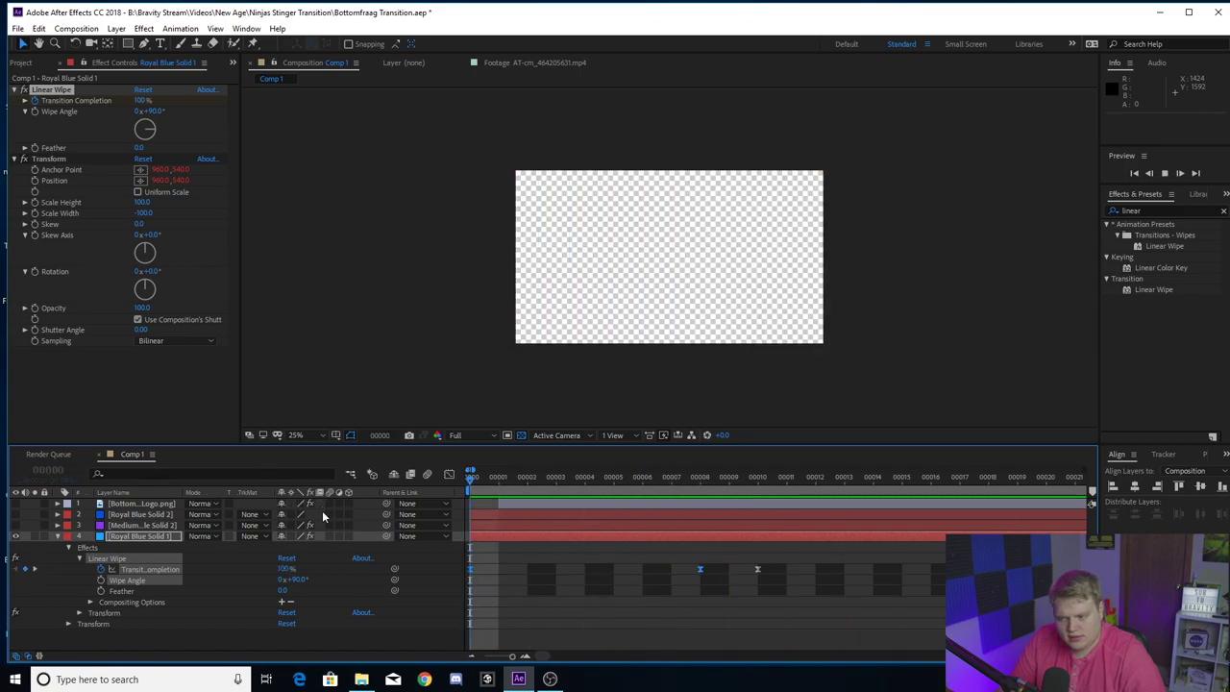
key(space)
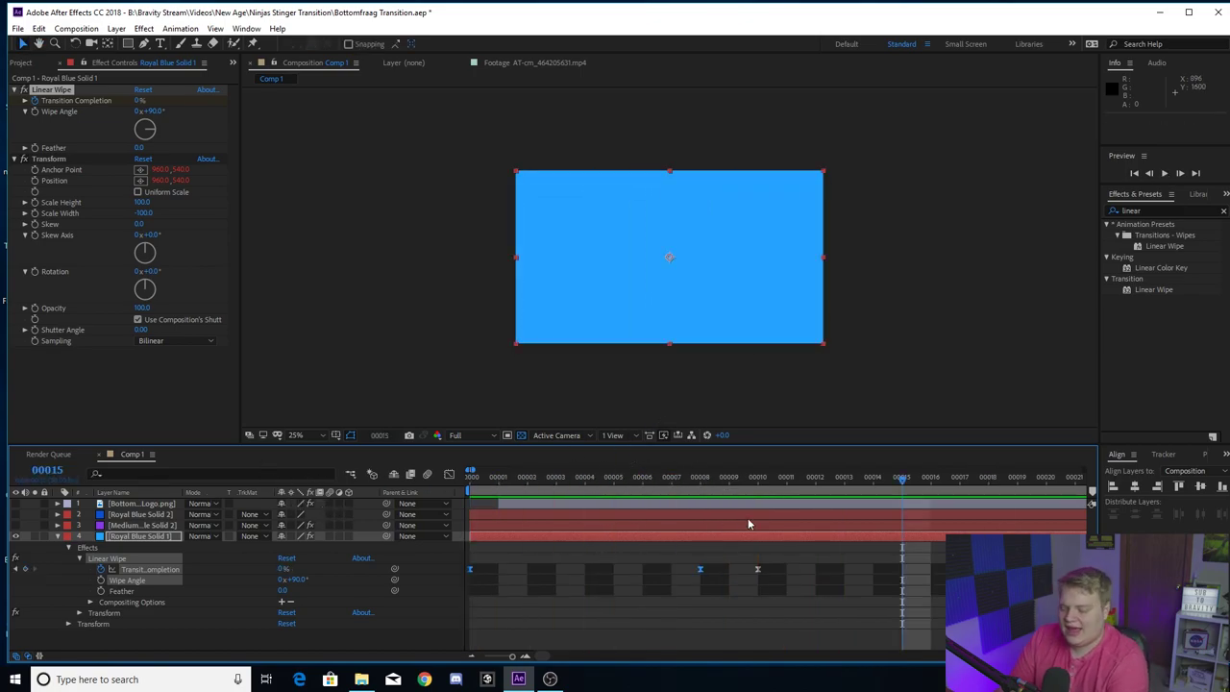
- Examine Transition Completion at the keyframes on frames 8 and 10, and replay the wipe
click(701, 480)
key(space)
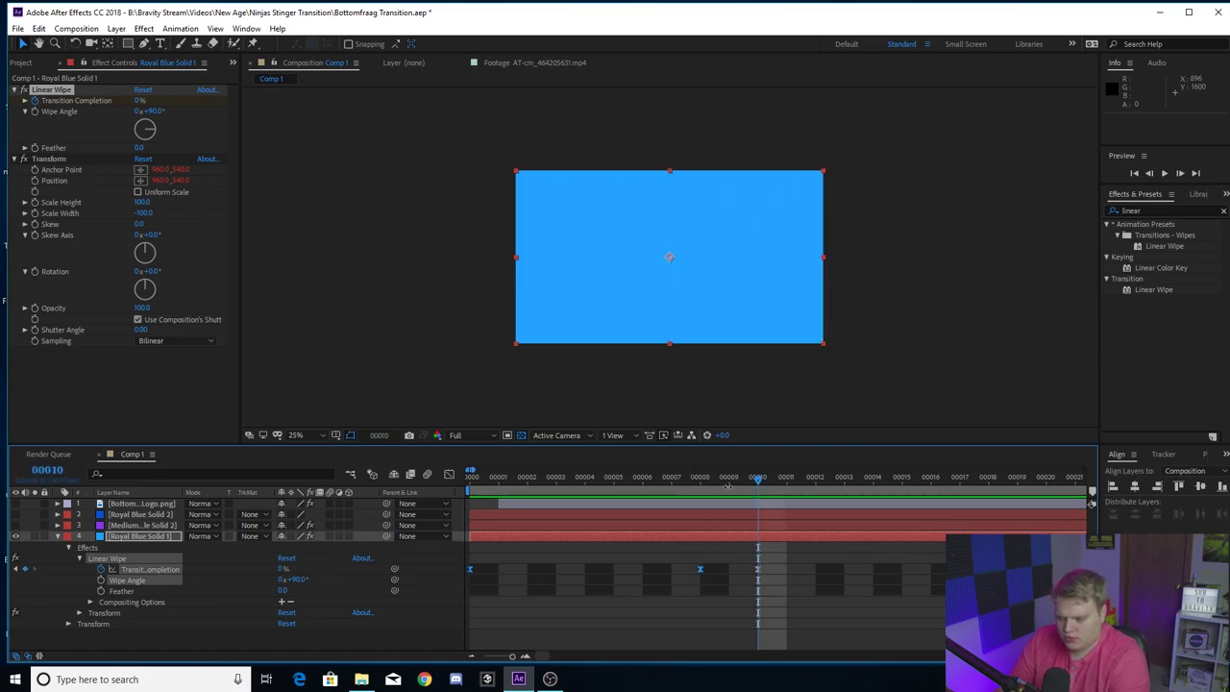
click(134, 105)
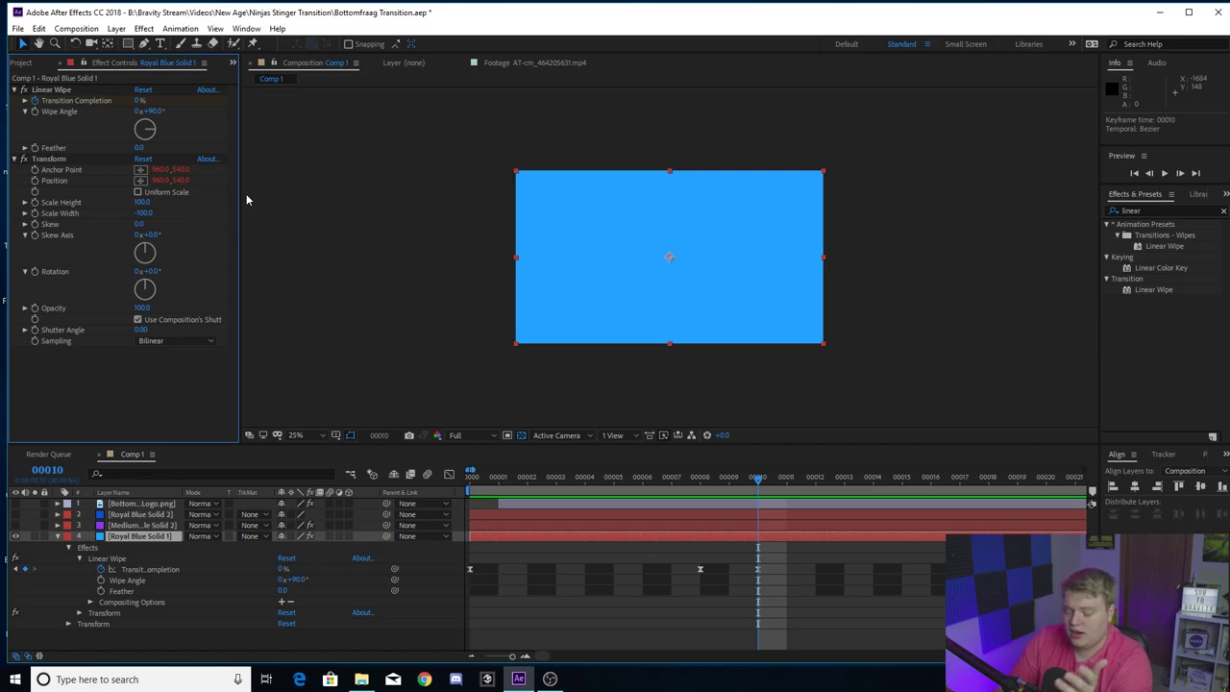
click(661, 351)
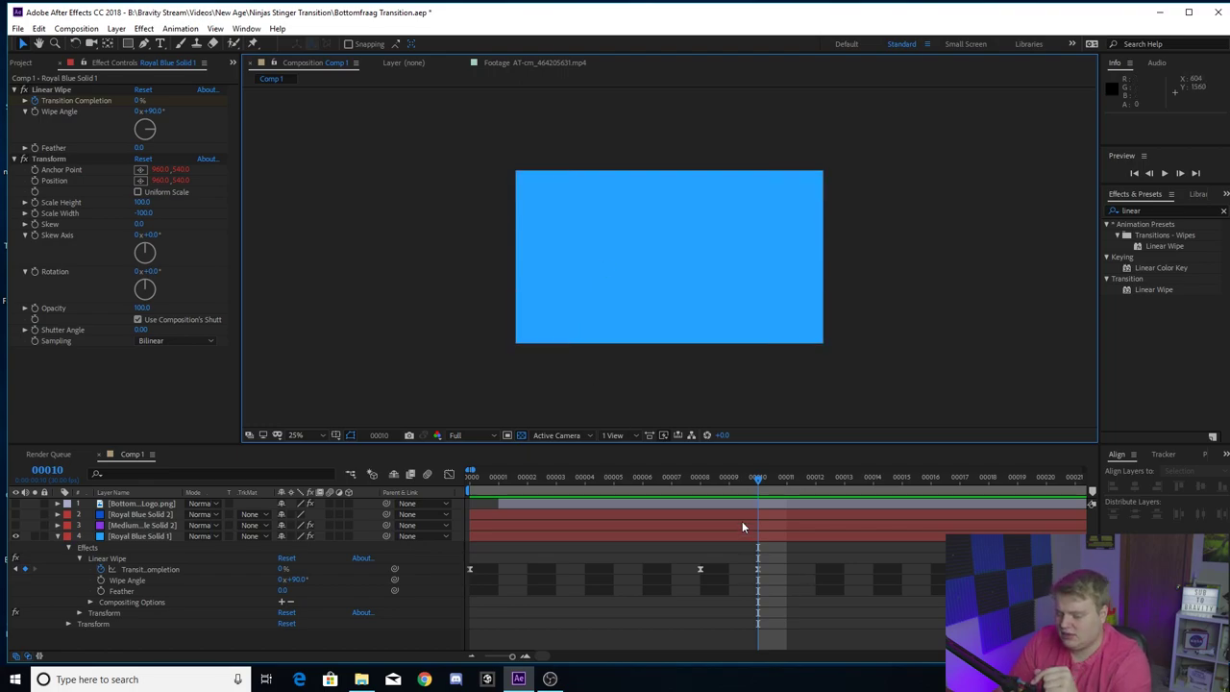
key(space)
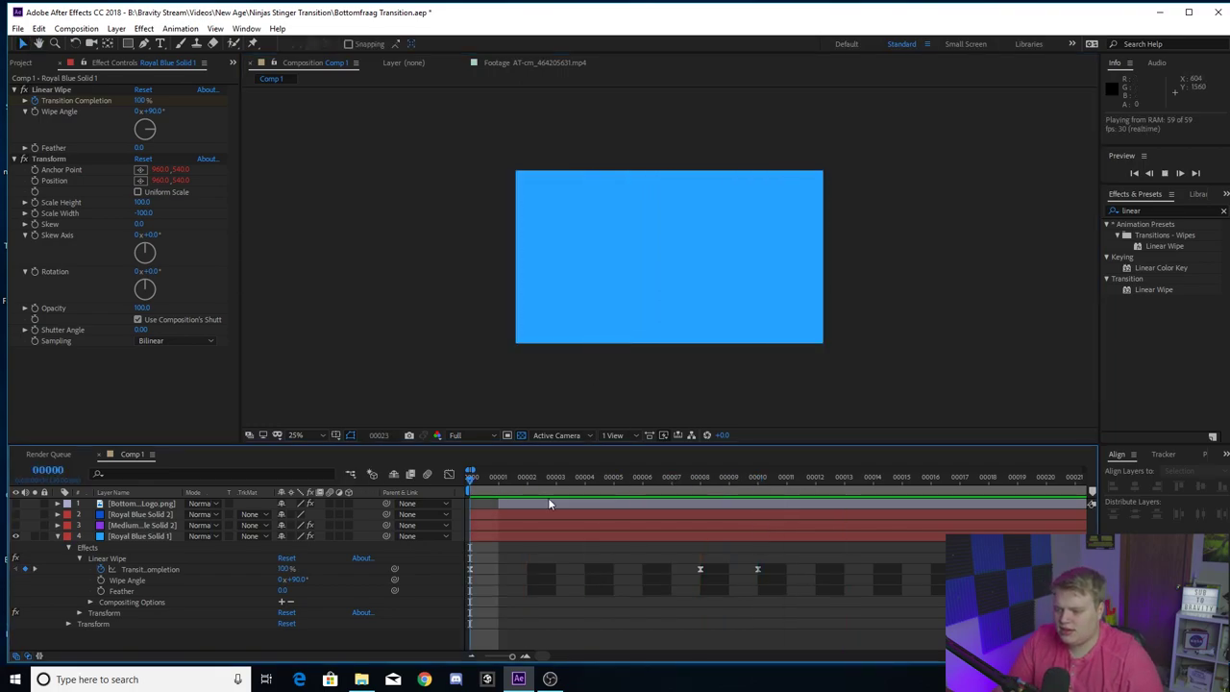
key(space)
- Collapse Royal Blue Solid 1, then select the Medium Purple Solid 2 layer and make it visible
key(minus)
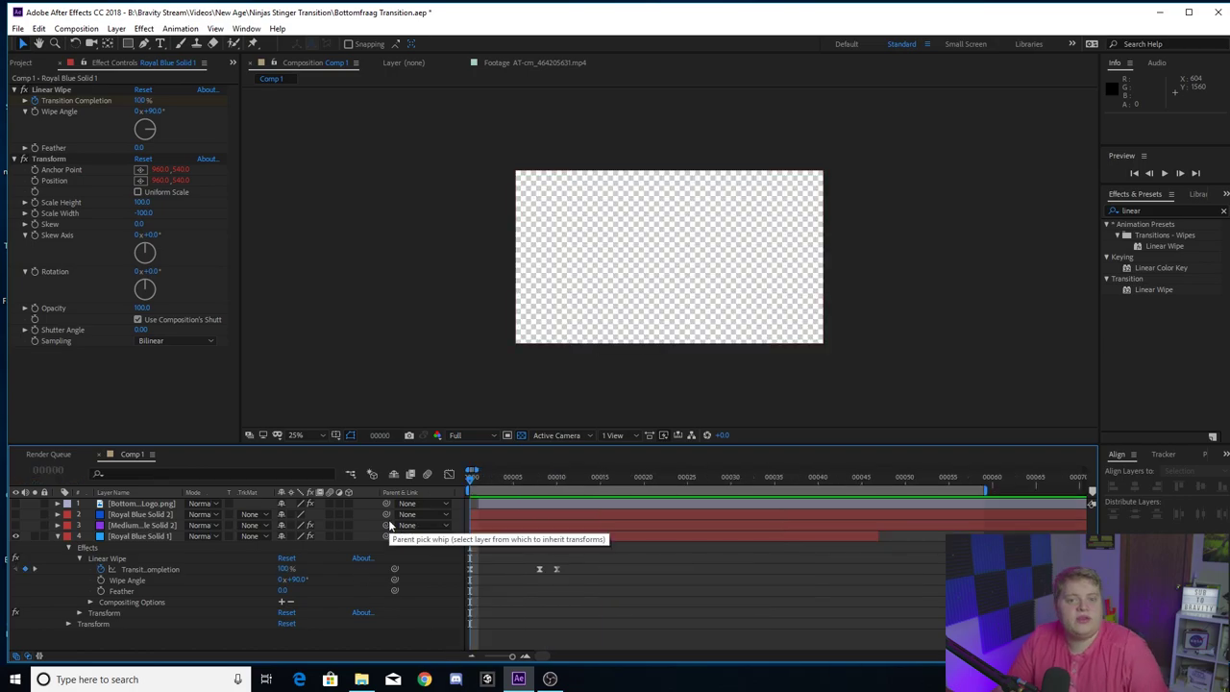
click(388, 524)
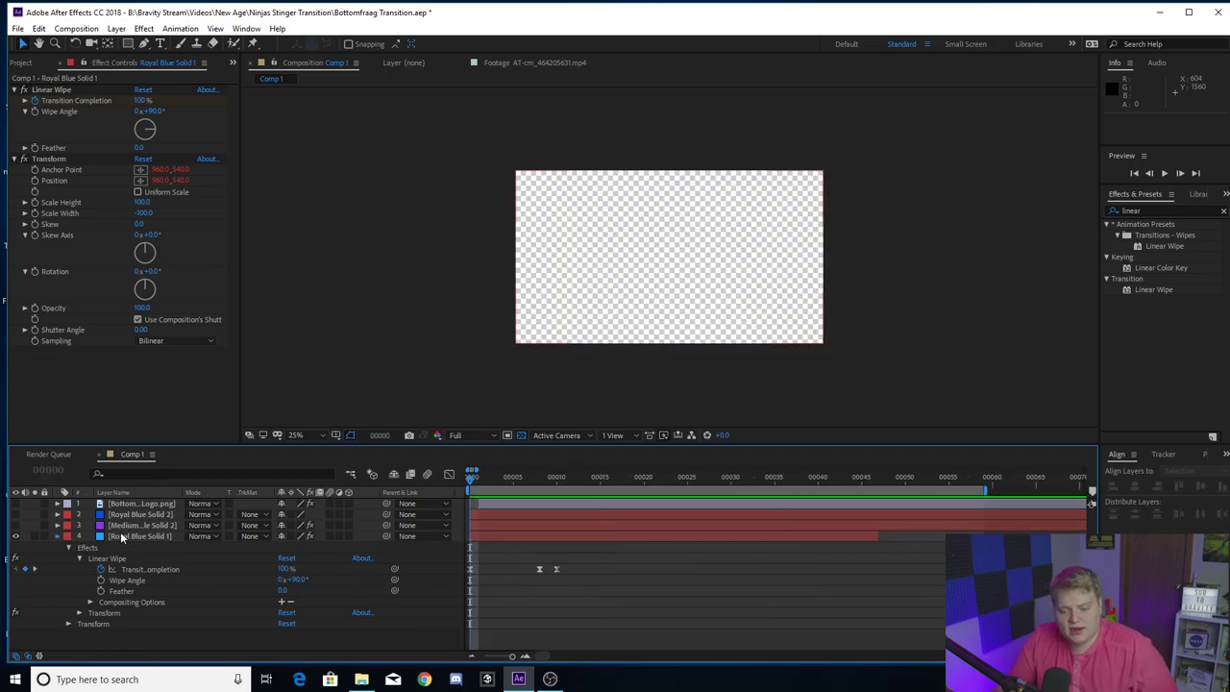
click(56, 535)
click(135, 526)
click(15, 525)
click(123, 34)
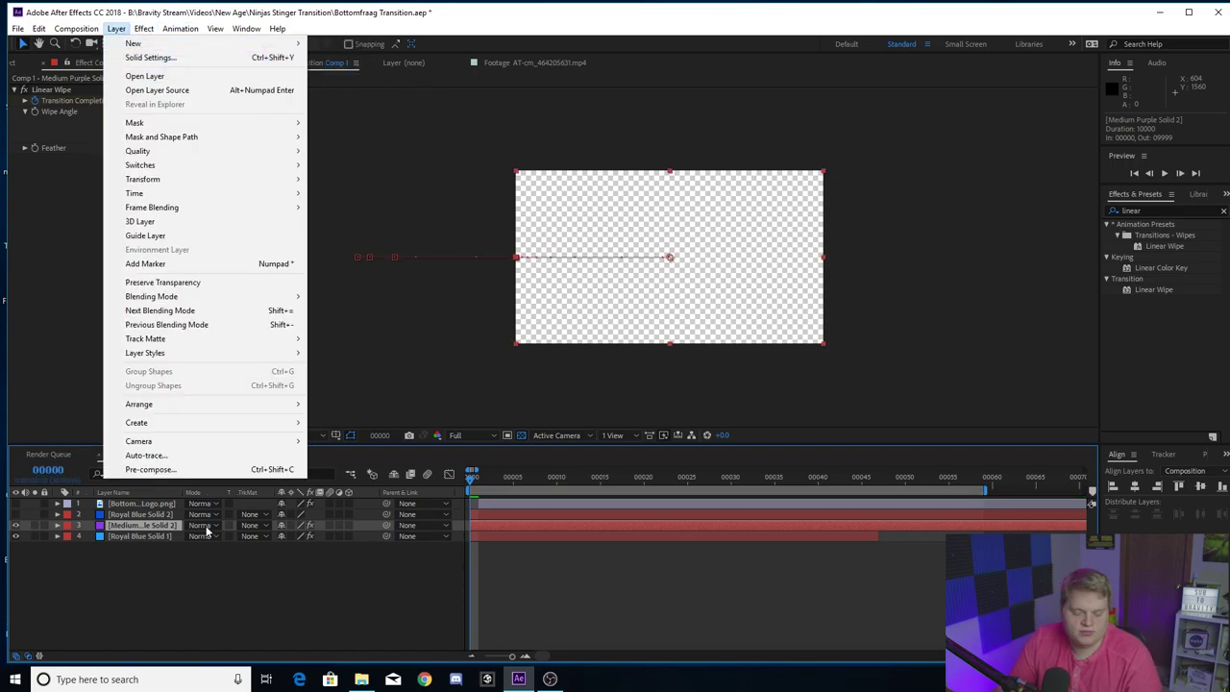
click(201, 633)
mouse_move(473, 483)
mouse_down()
mouse_move(504, 475)
mouse_move(466, 483)
mouse_up()
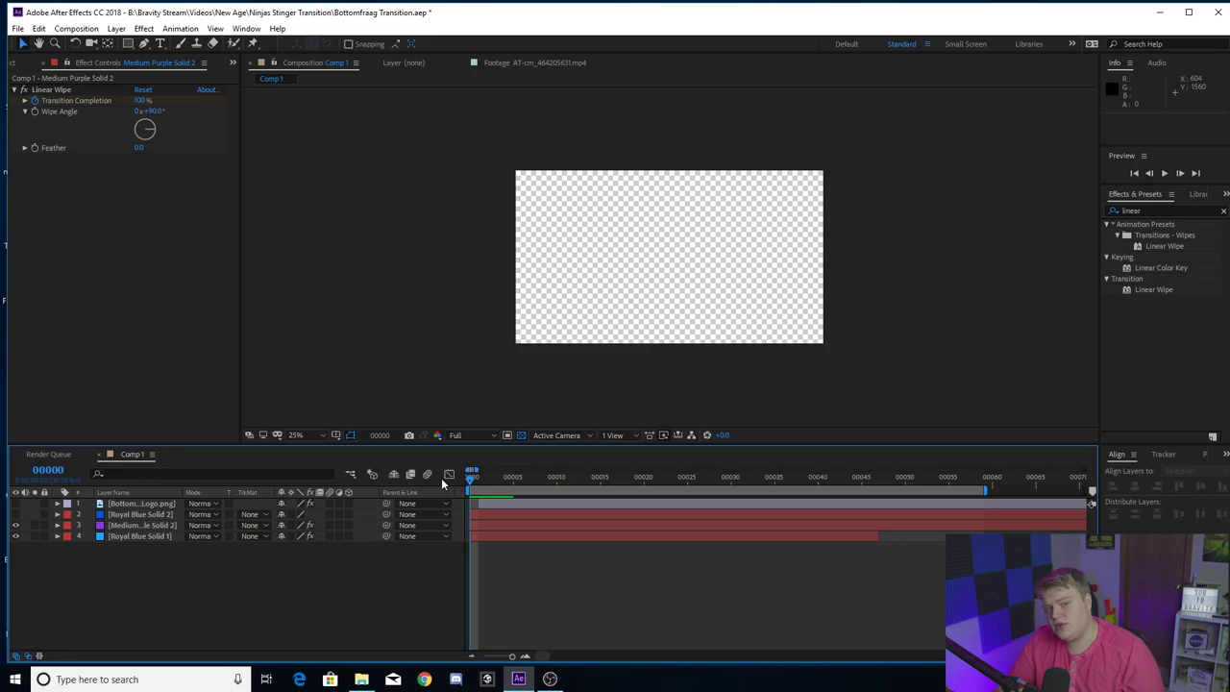
- With Medium Purple Solid 2 selected, search Effects & Presets for "flip" and locate the Flip preset under Image - Utilities
click(153, 526)
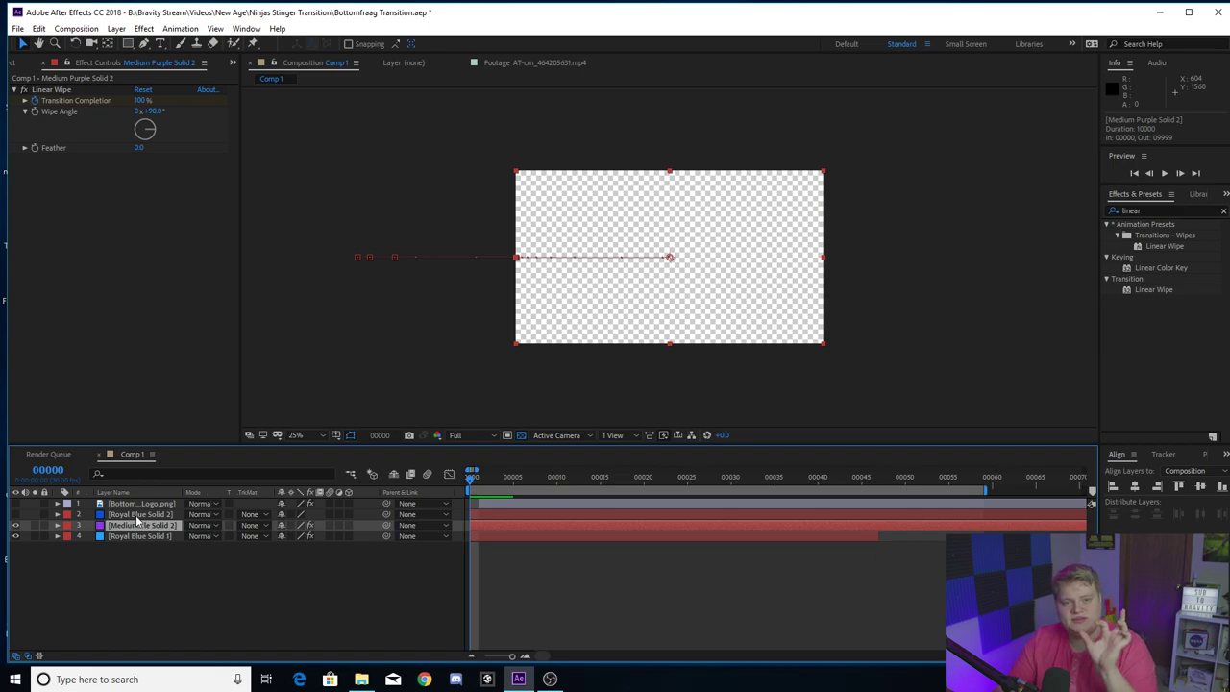
key(ctrl+5)
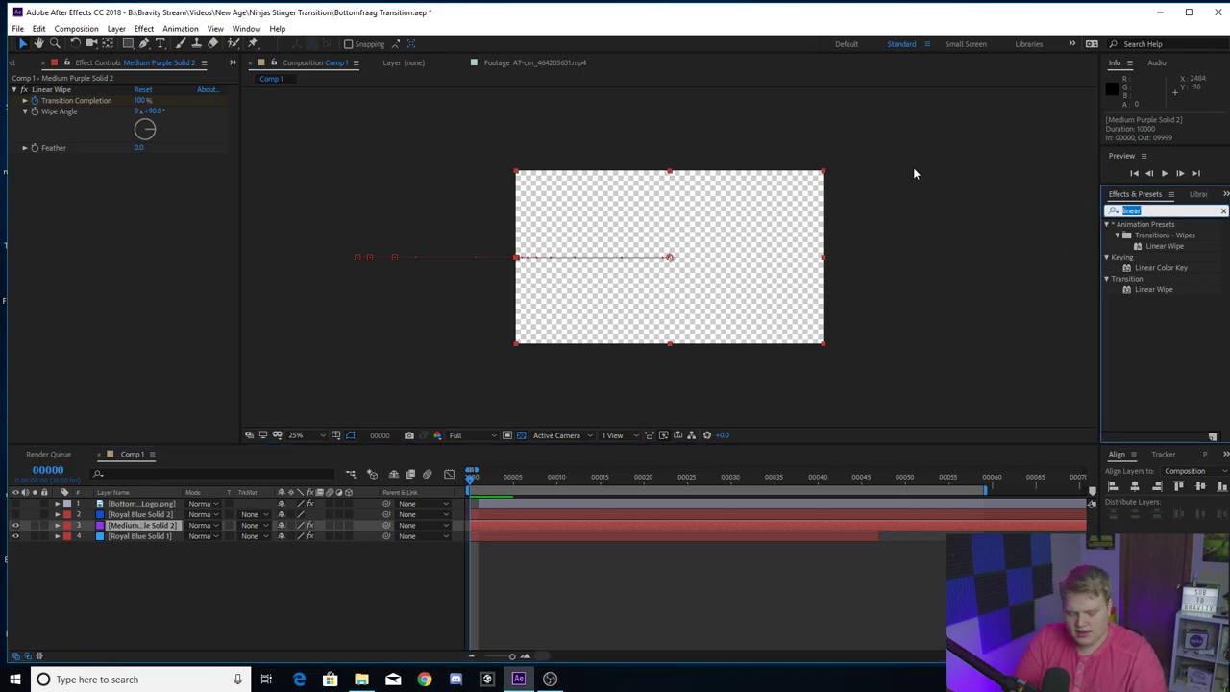
text(flip)
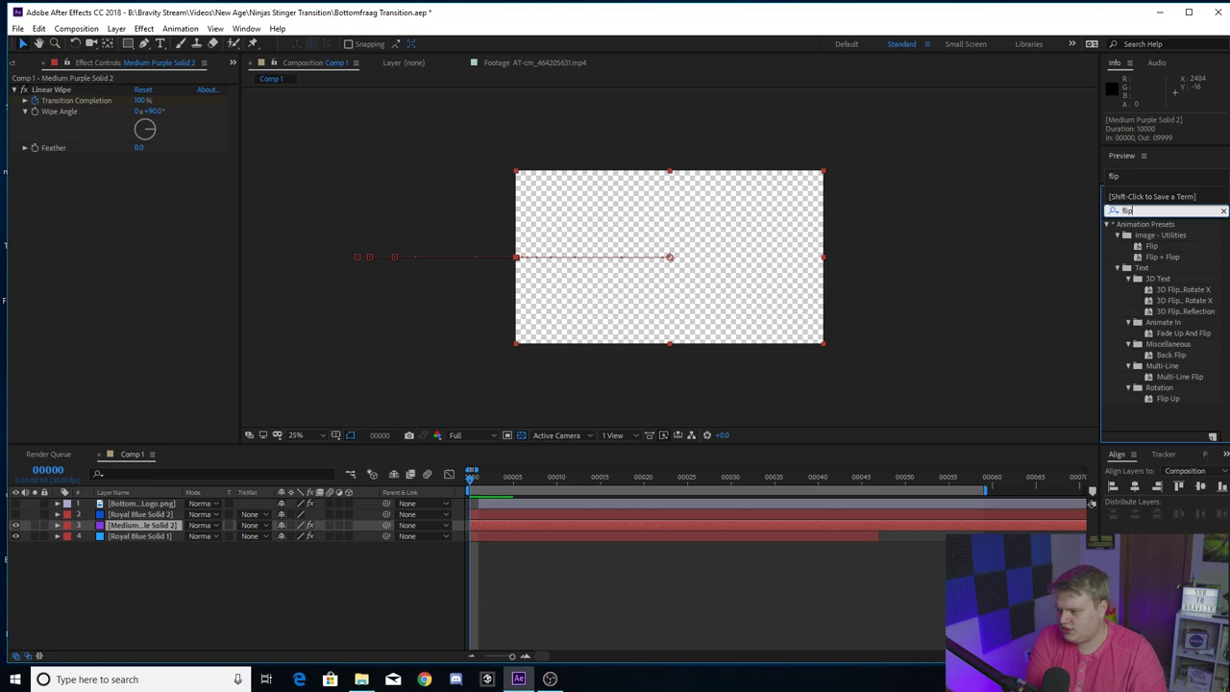
click(1157, 248)
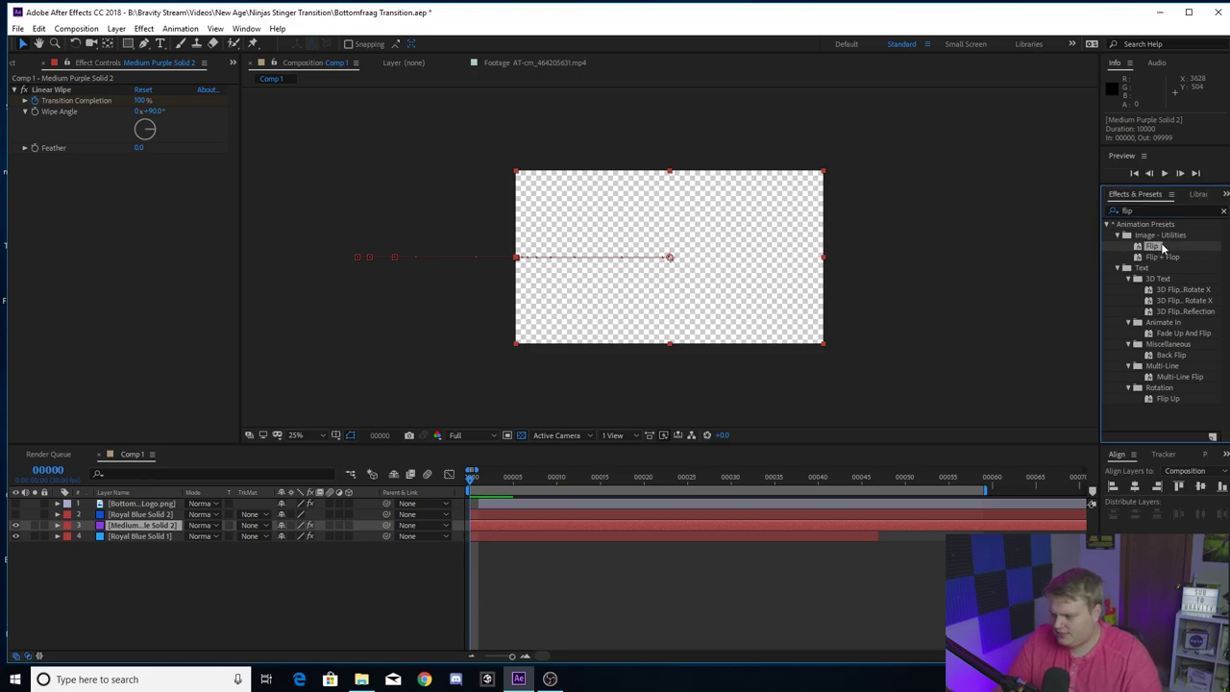
click(199, 598)
click(129, 526)
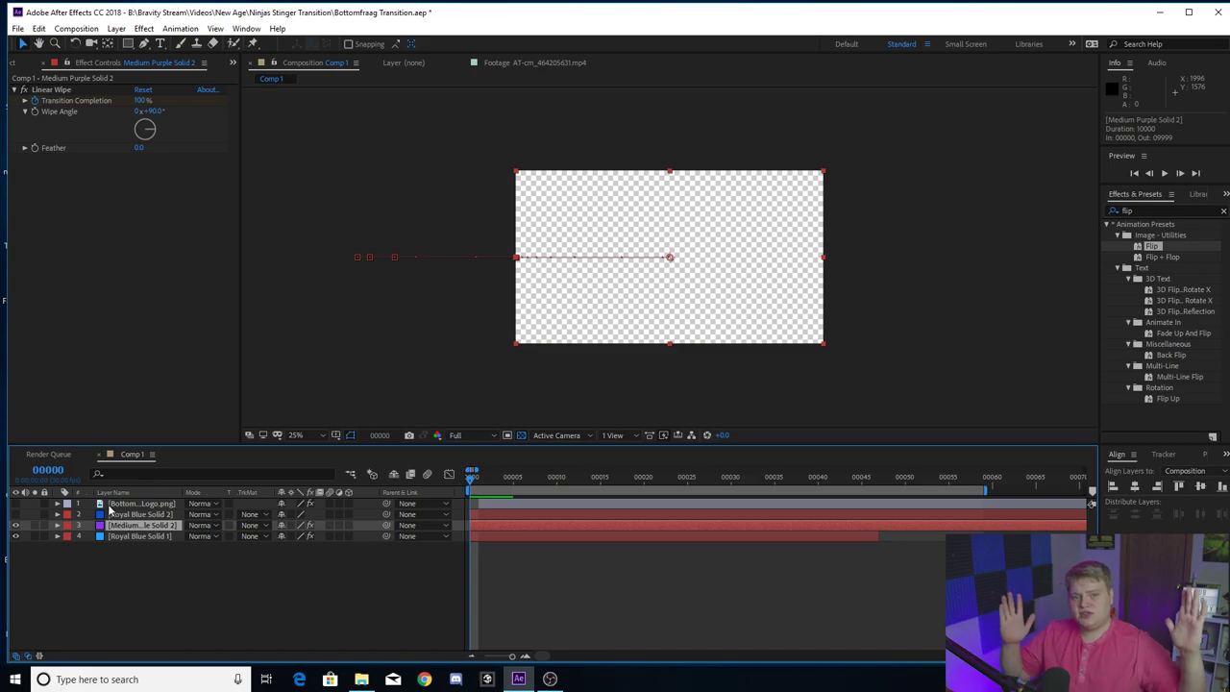
- Preview the blue and purple wipes together from frame 0, stopping at frame 16 to inspect Royal Blue Solid 1
drag(474, 476, 541, 470)
key(space)
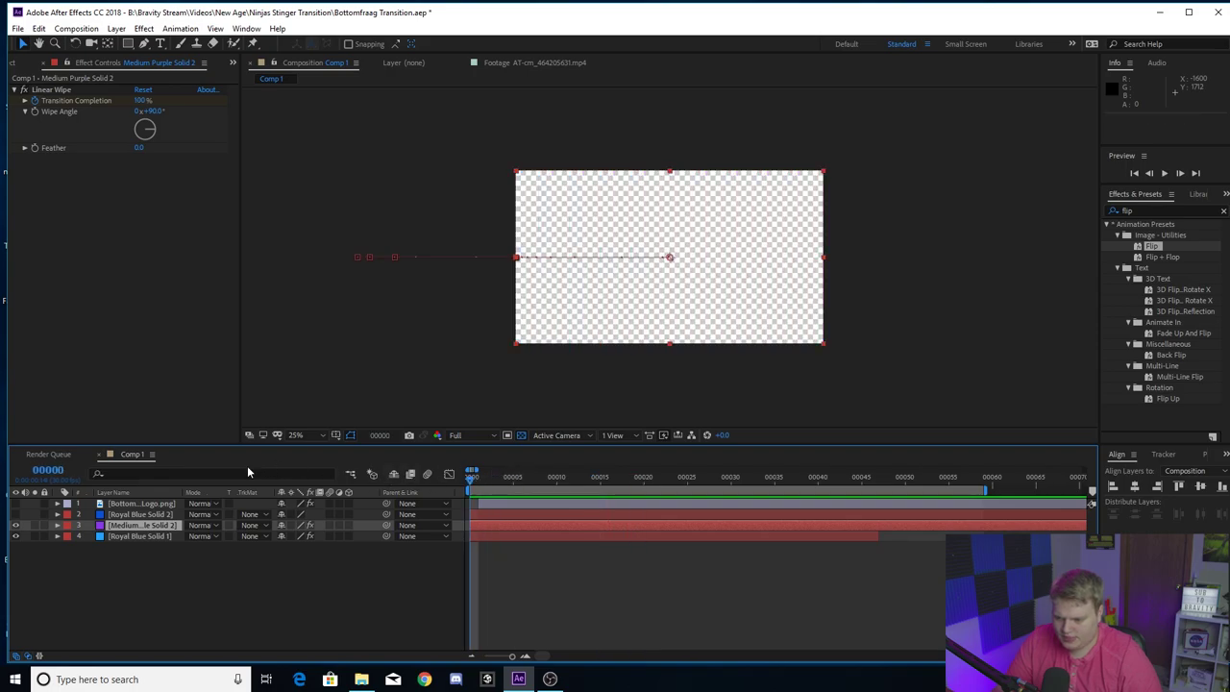
key(space)
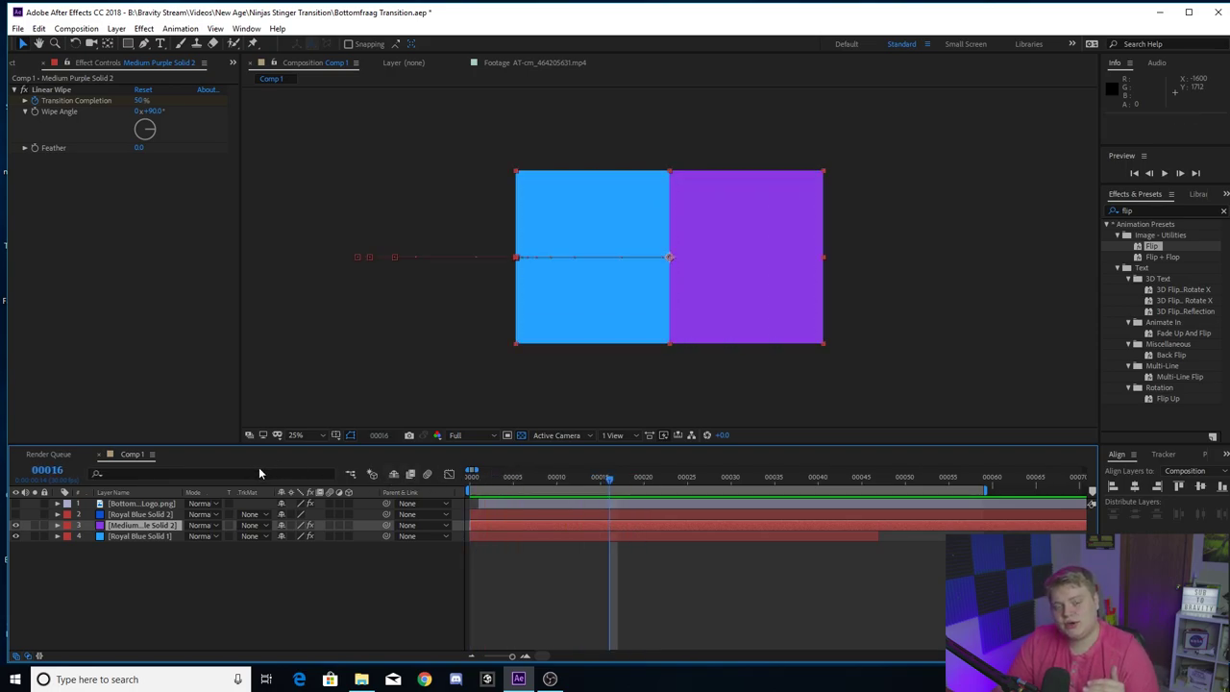
click(148, 536)
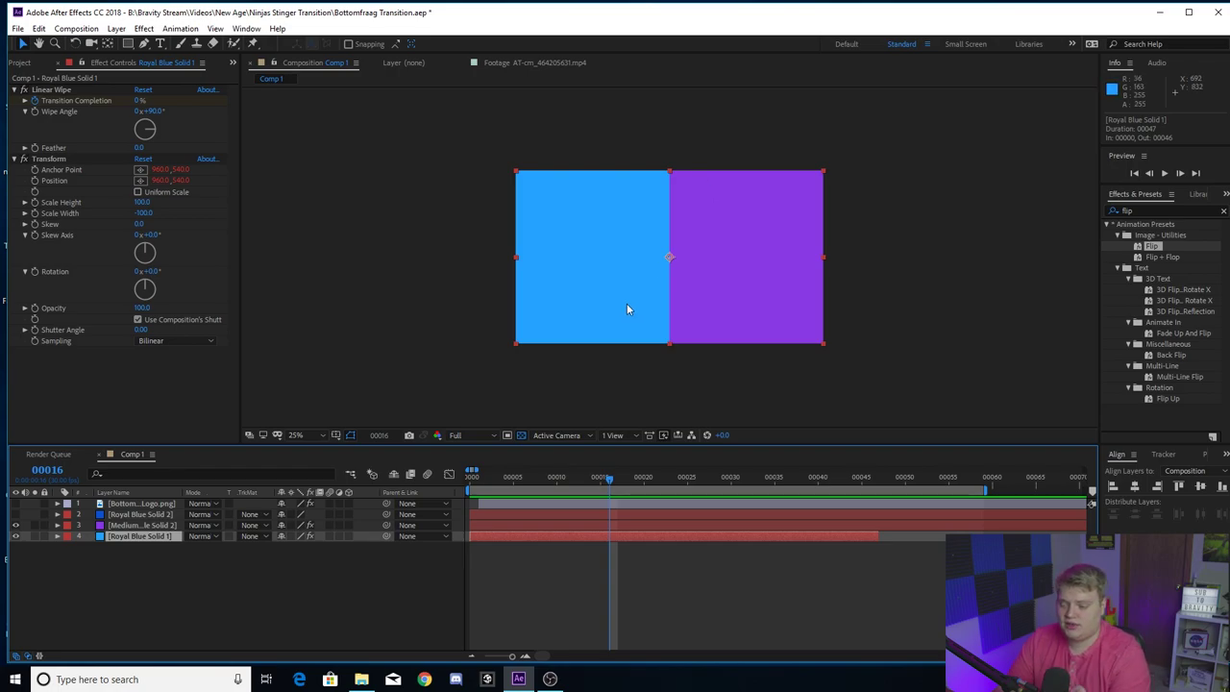
click(653, 367)
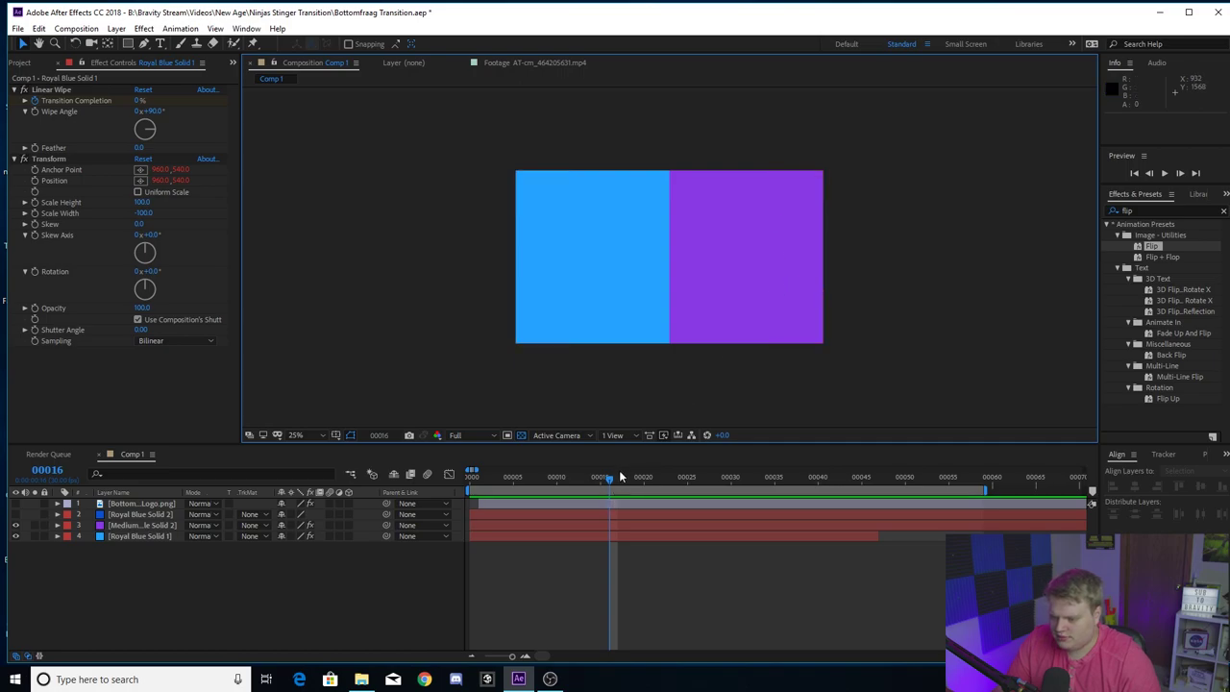
- Replay the combined wipes from frame 0 a few times and stop at frame 19
drag(620, 471, 466, 477)
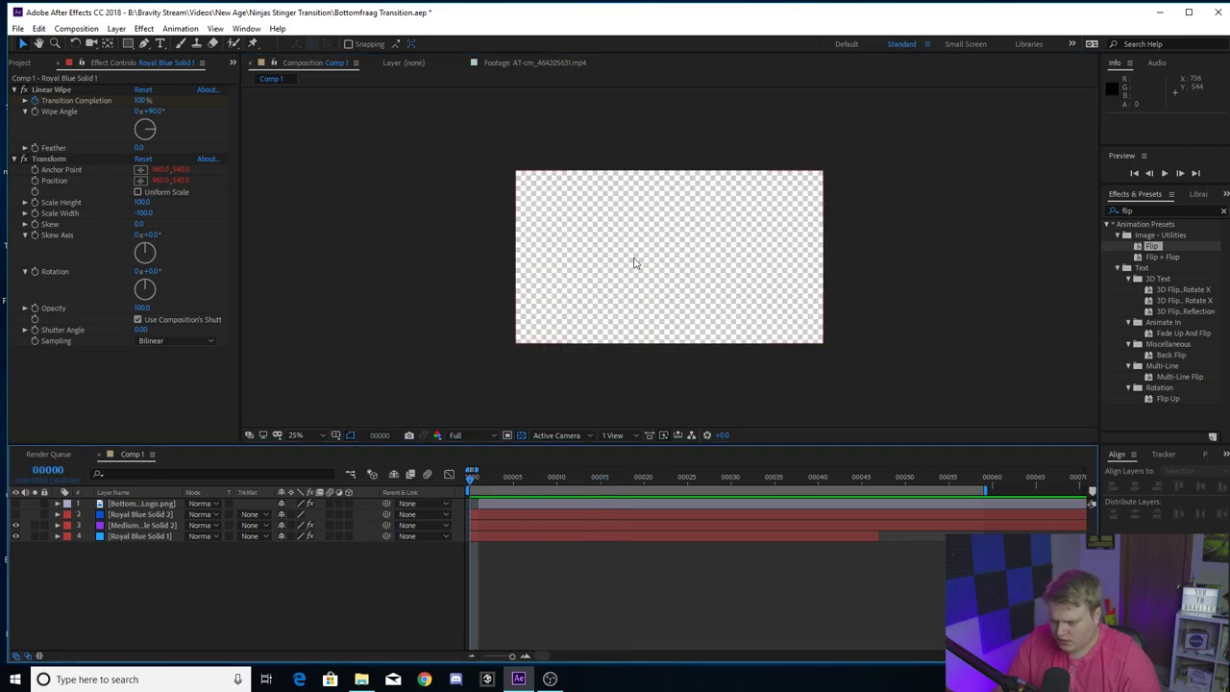
key(space)
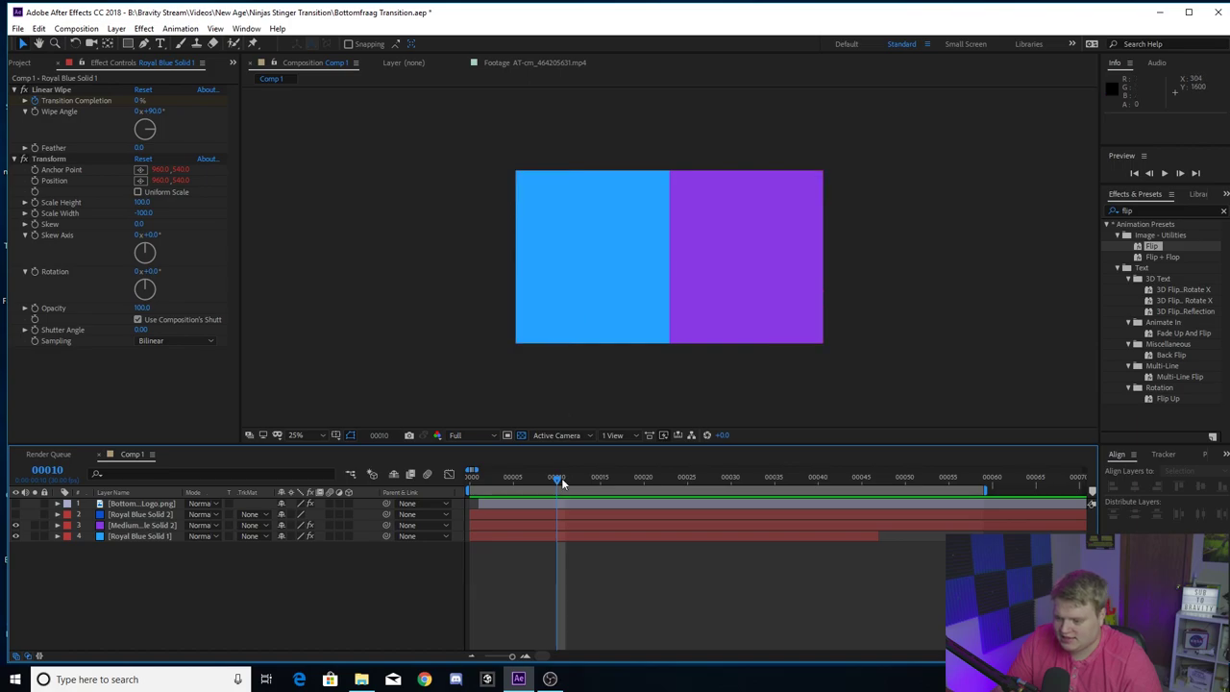
key(Home)
key(space)
key(space)
key(space)
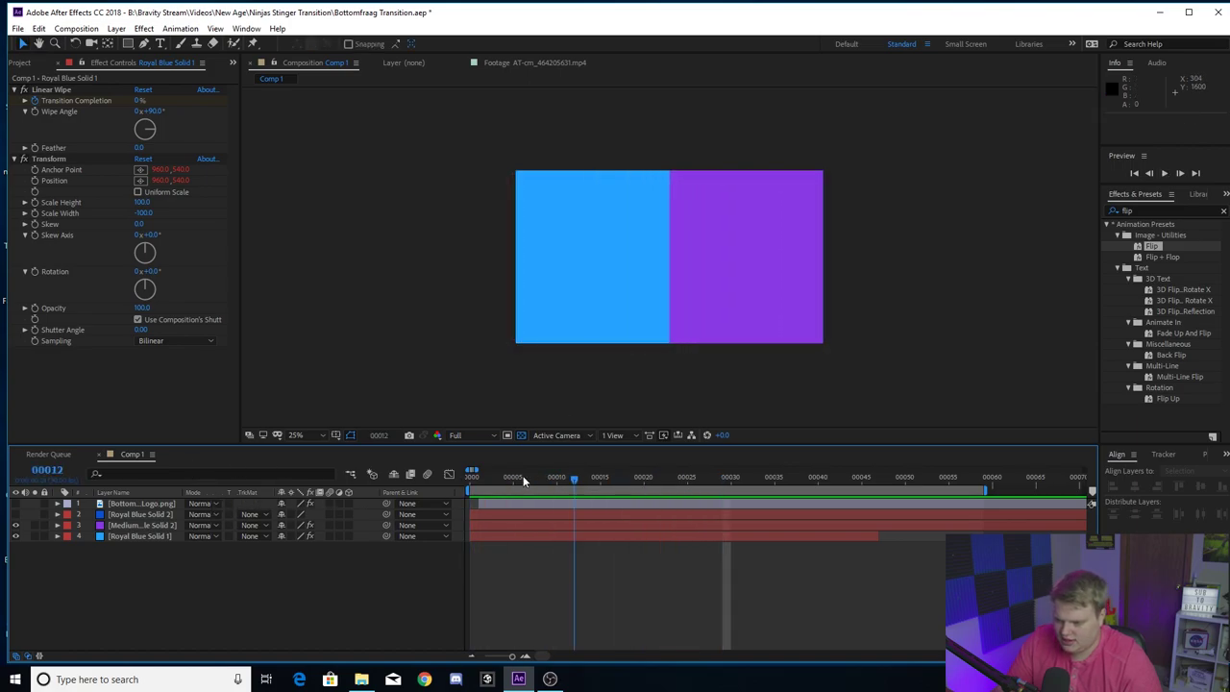
key(space)
- Expand Royal Blue Solid 1, toggle Medium Purple Solid 2 off and on to compare the halves, and collapse the layer
click(135, 535)
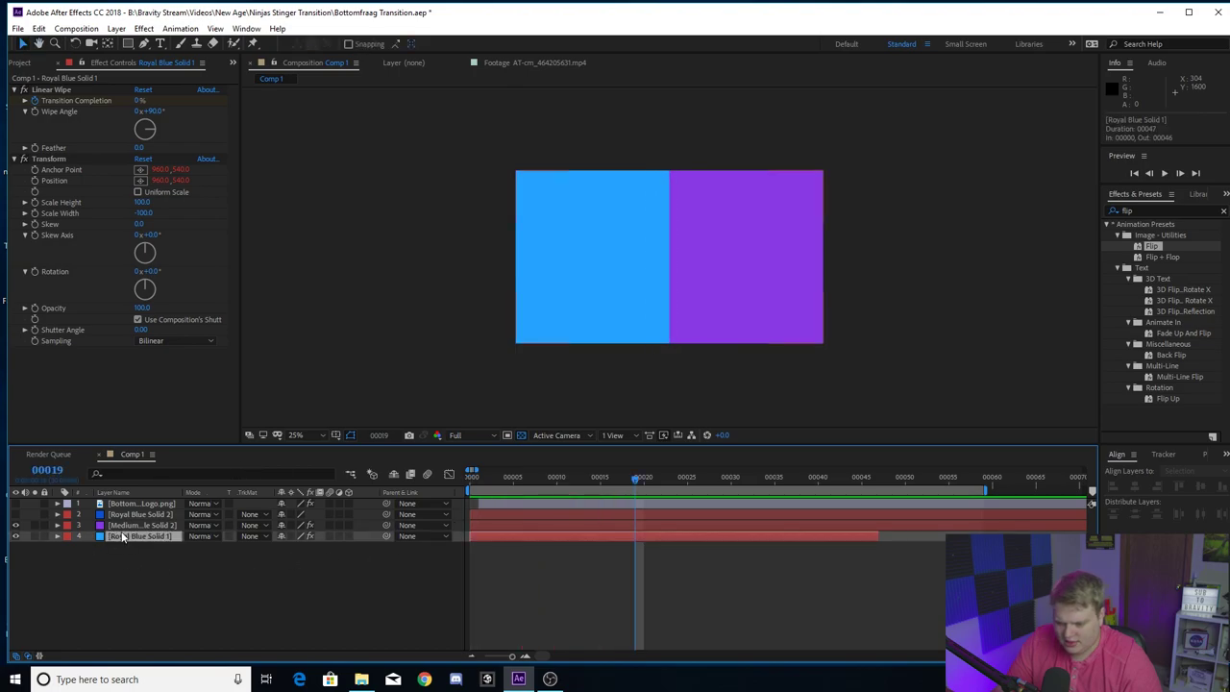
click(57, 535)
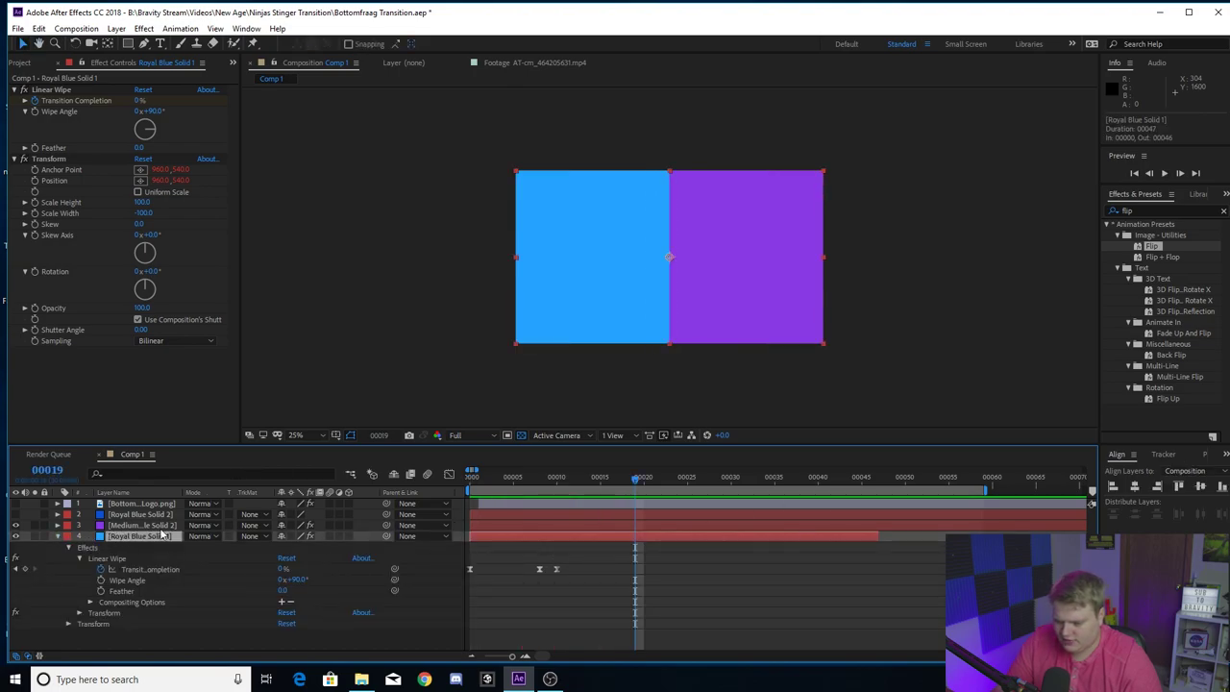
click(16, 525)
click(16, 524)
click(17, 524)
click(17, 525)
click(58, 535)
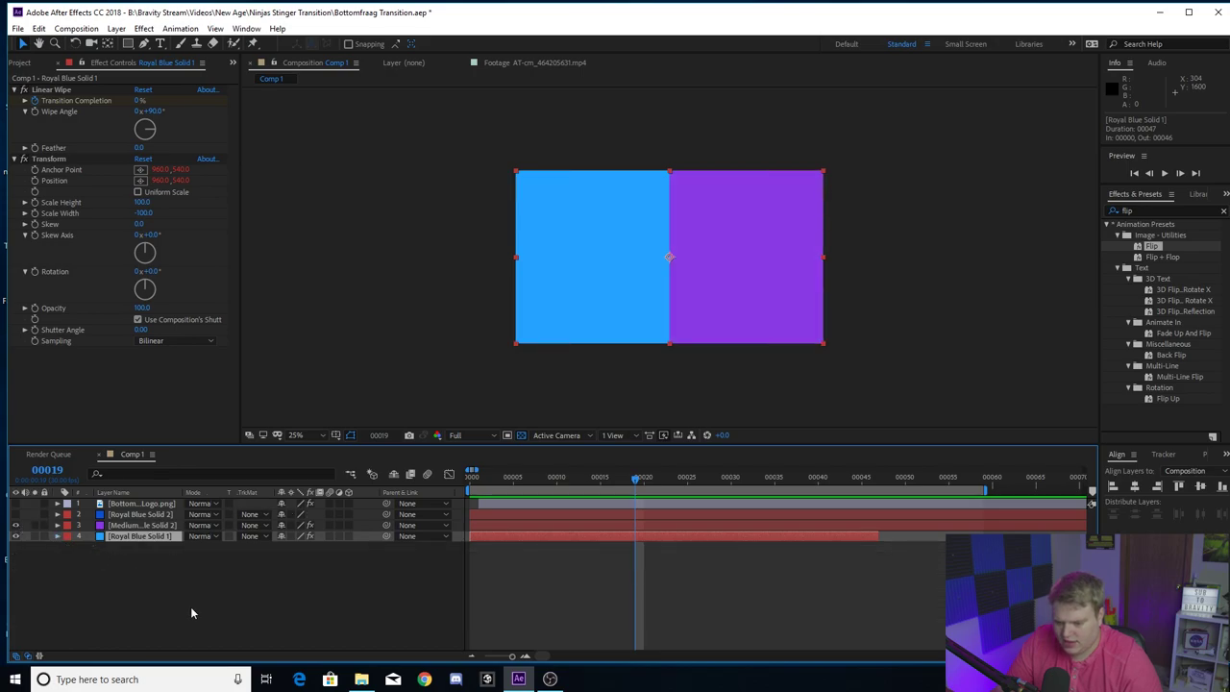
click(190, 606)
- Play the transition from frame 0 through the sideways slide of the purple solid, up to frame 43
drag(637, 478, 560, 480)
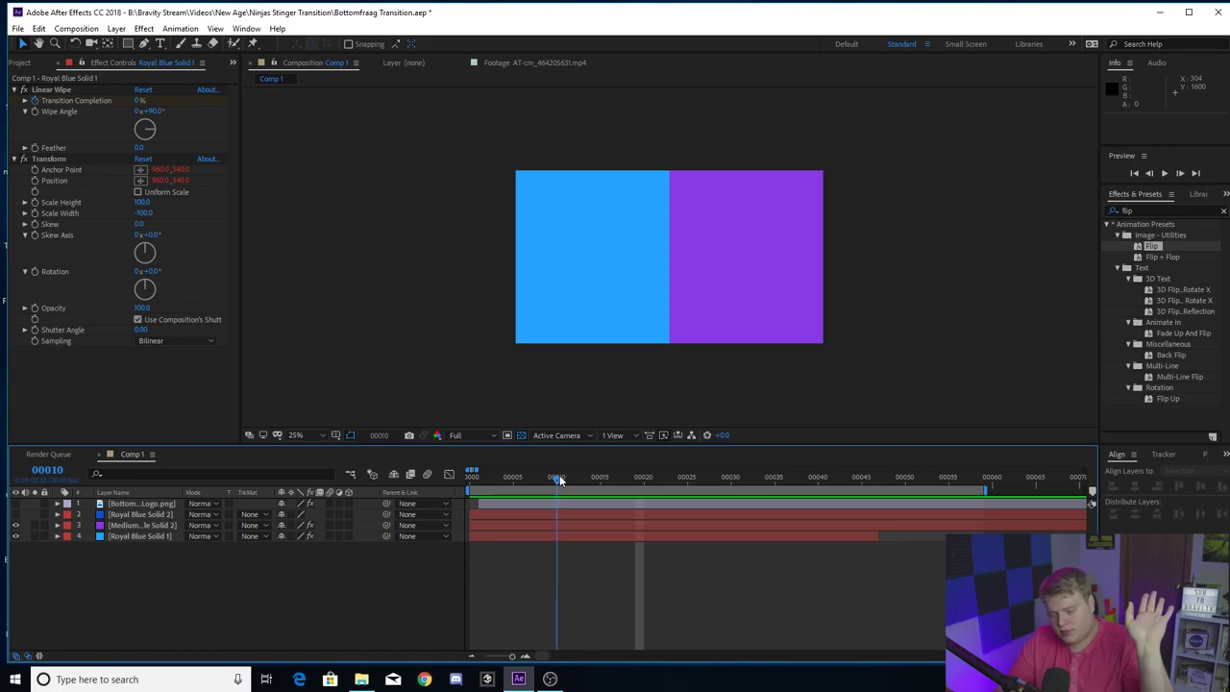
key(Home)
key(space)
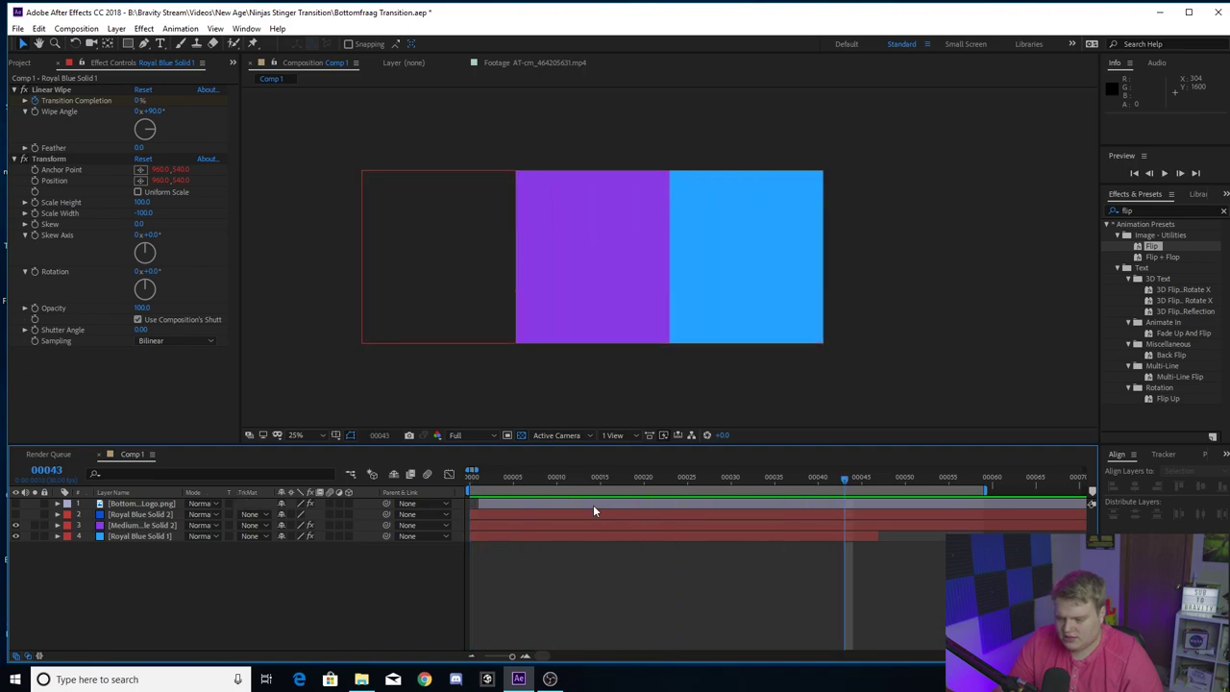
- Expand Medium Purple Solid 2 to show its keyframes and go to the Linear Wipe keyframe on frame 8
mouse_move(518, 480)
mouse_down()
mouse_move(480, 483)
mouse_move(539, 480)
mouse_up()
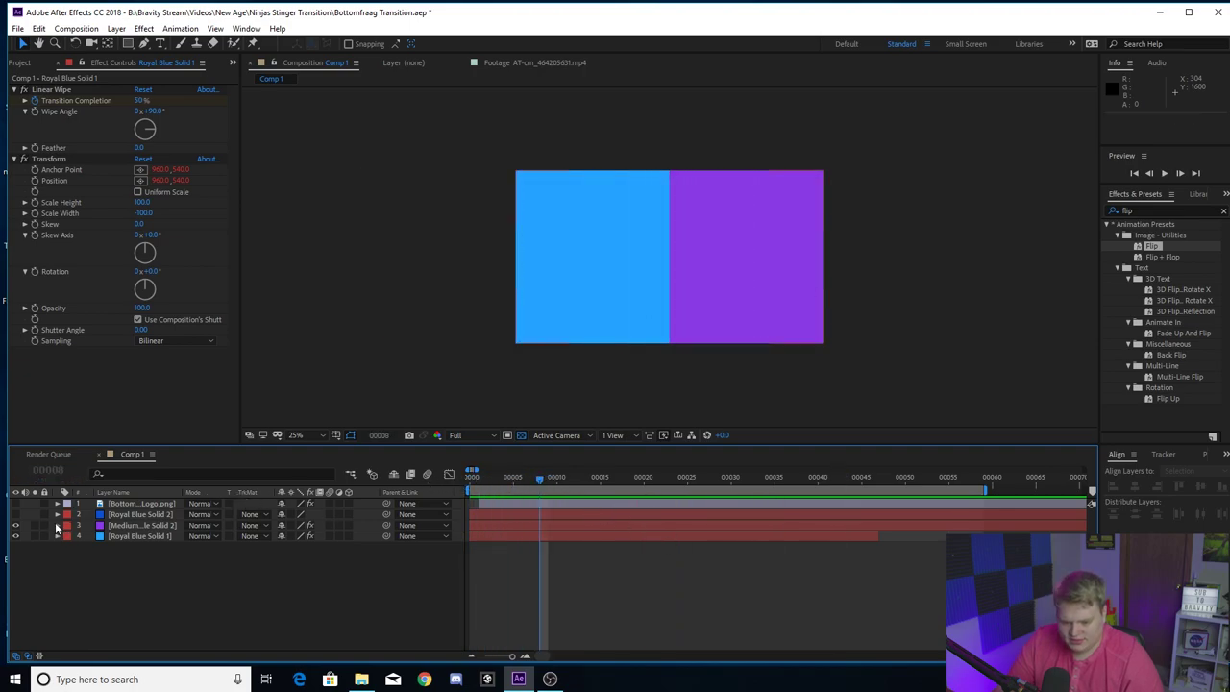
click(57, 524)
click(513, 480)
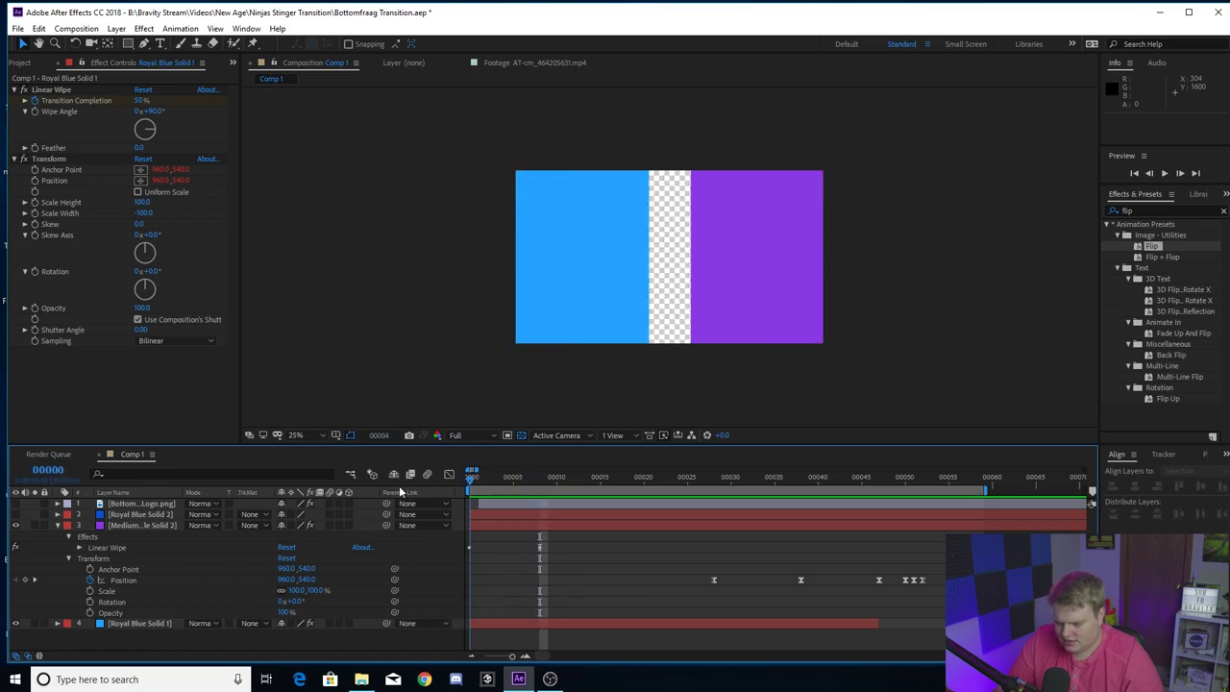
key(Page_Down)
key(Page_Down)
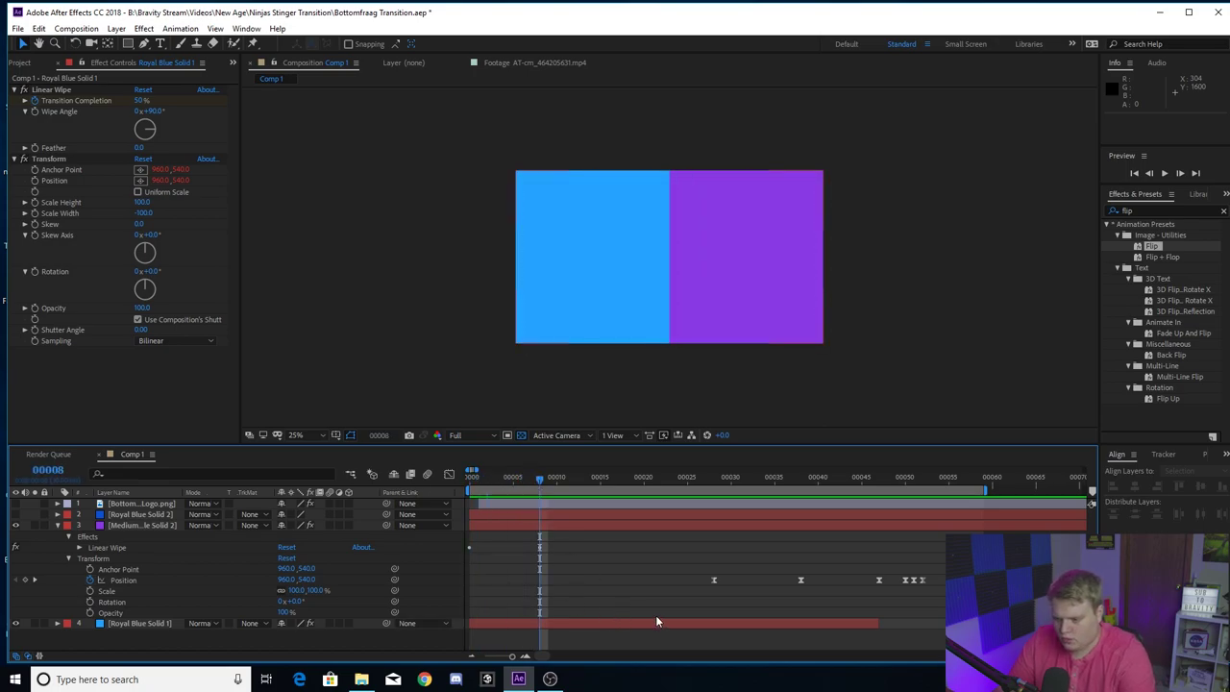
- Step frame by frame from frame 8 to the first Position keyframe of Medium Purple Solid 2 at frame 28
key(Page_Down)
key(Page_Down)
key(Page_Down)
key(Page_Down)
key(Page_Down)
key(Page_Down)
key(Page_Down)
key(Page_Down)
key(Page_Down)
key(Page_Down)
key(Page_Down)
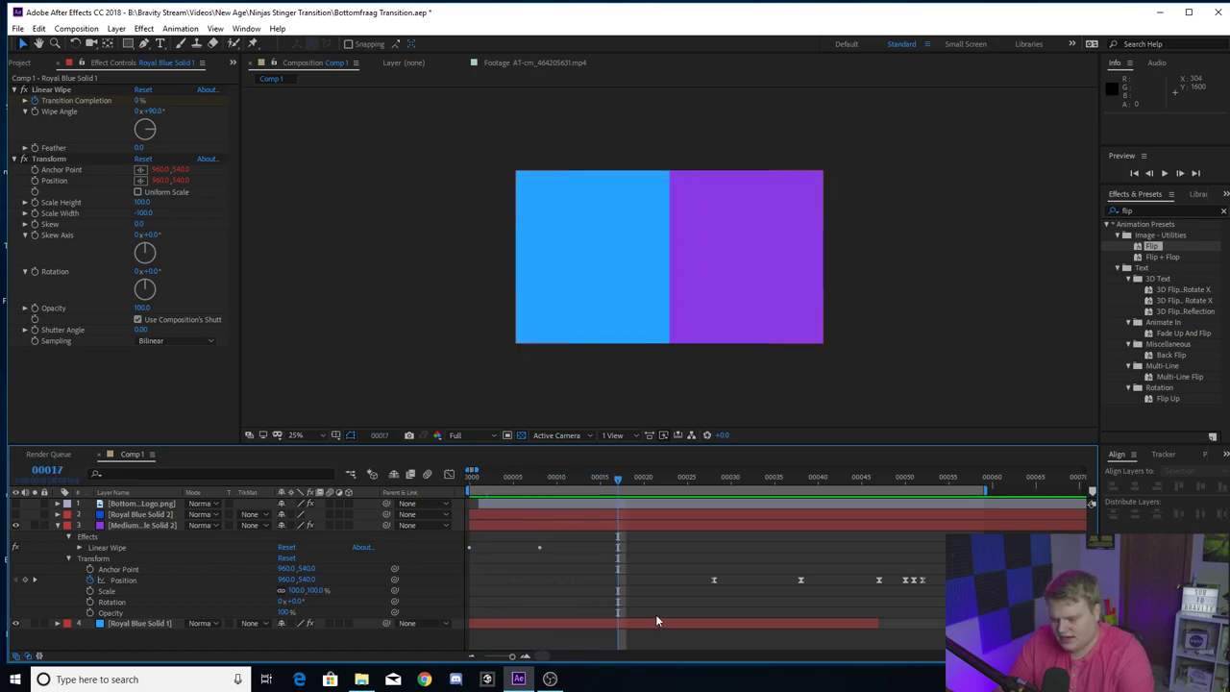
key(Page_Down)
key(Page_Down)
key(Page_Down)
key(Page_Down)
key(Page_Down)
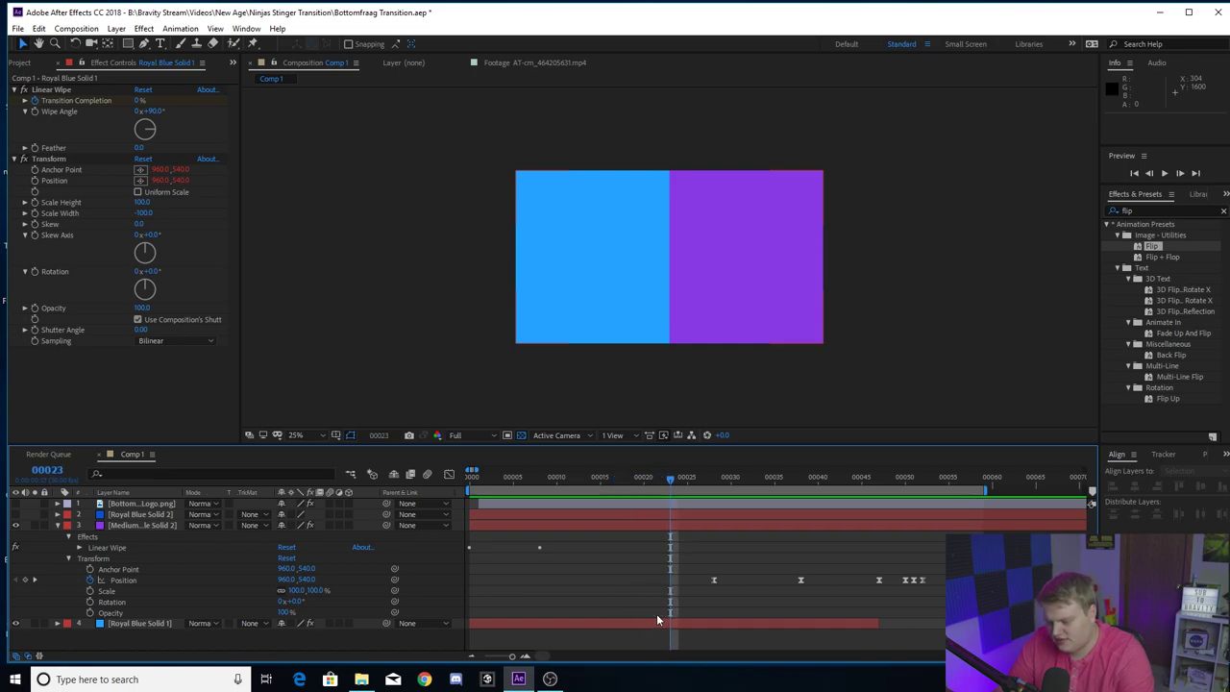
key(Page_Down)
key(Page_Down)
key(Page_Down)
key(Page_Down)
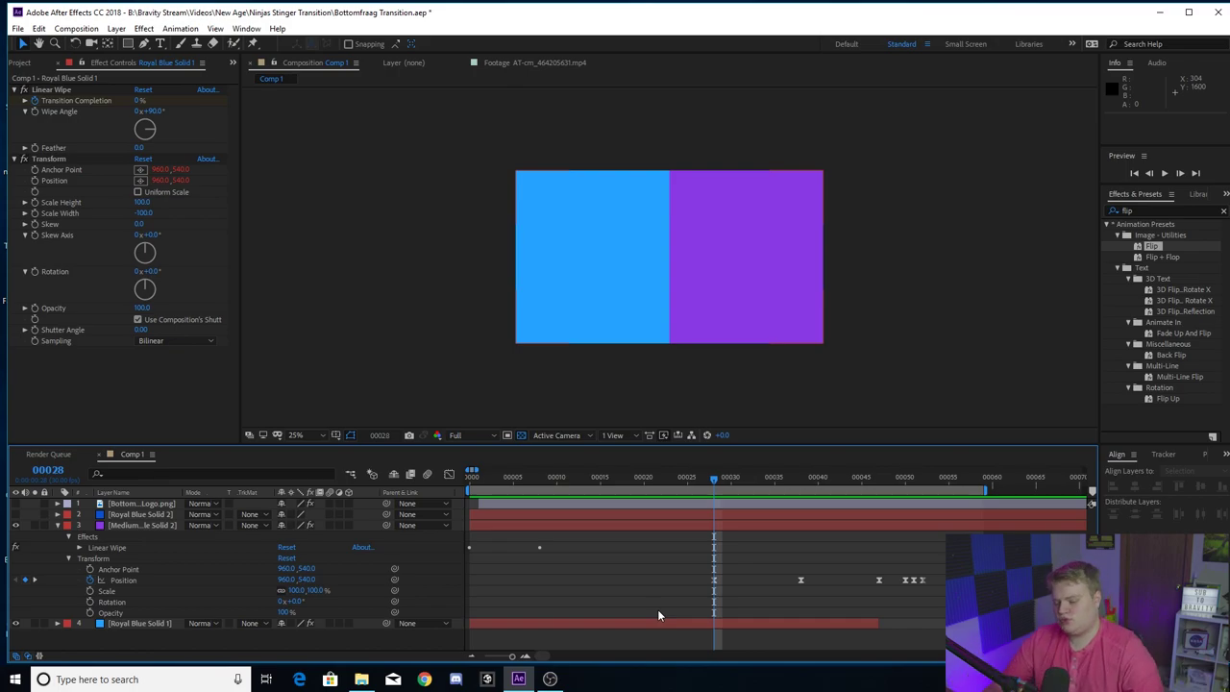
- Examine the start of the purple solid's slide by stepping from frame 28 to frame 34 and back to frame 32
key(Page_Down)
key(Page_Down)
key(Page_Down)
key(Page_Down)
key(Page_Down)
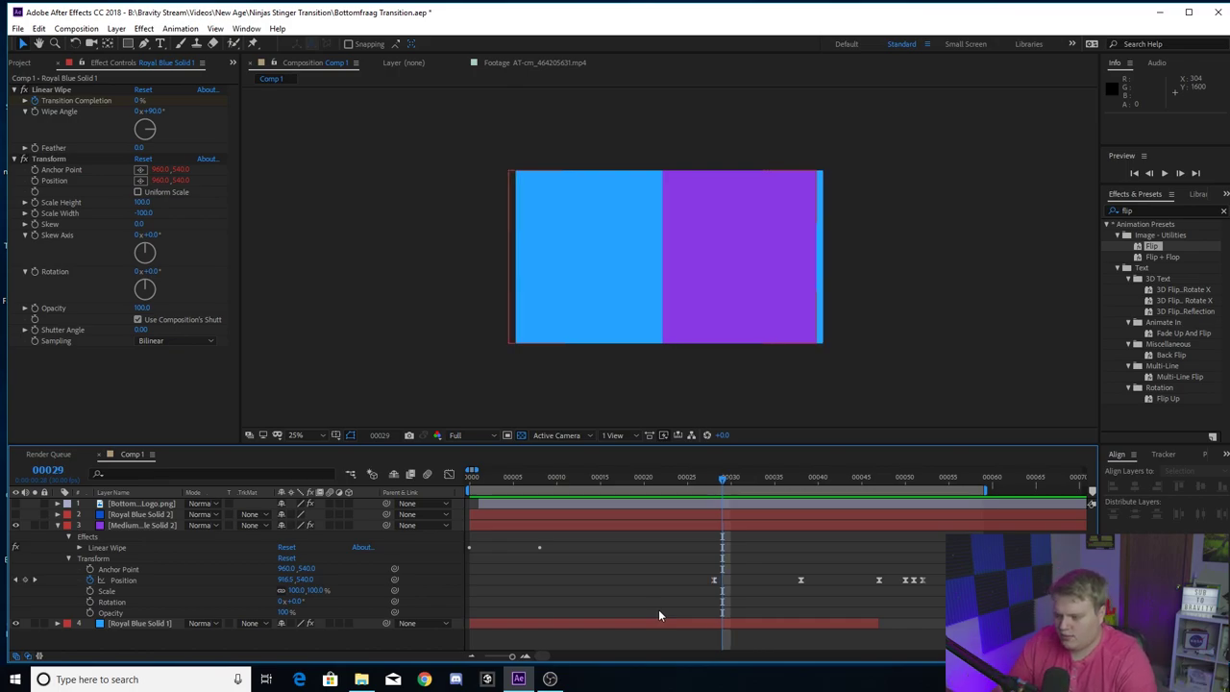
key(Page_Down)
key(Page_Down)
key(Page_Down)
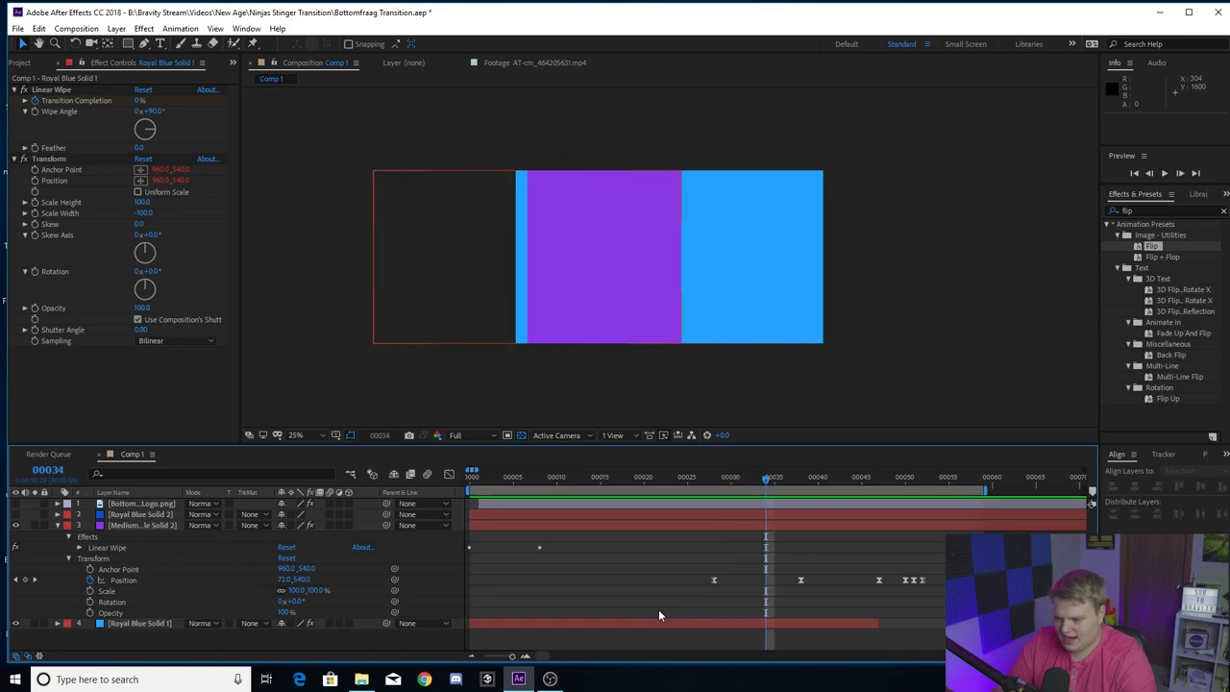
key(Page_Up)
key(Page_Up)
key(Page_Up)
key(Page_Up)
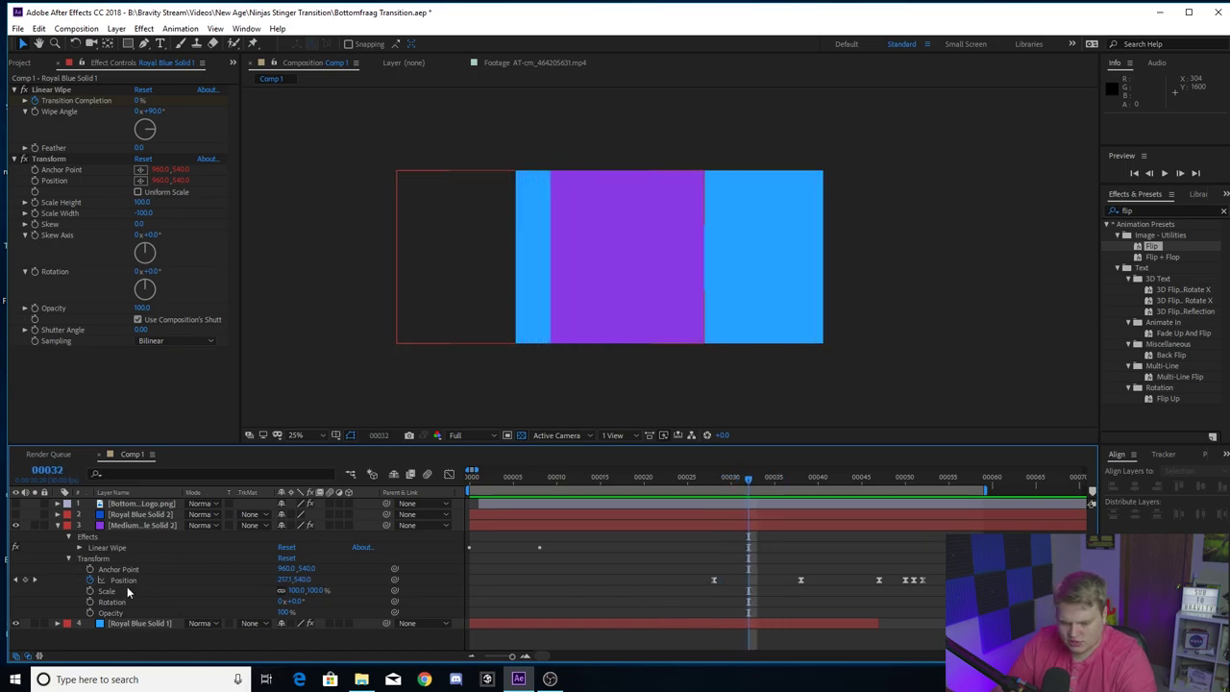
- Select the Position property of Medium Purple Solid 2 and step through its slide from frame 28 to frame 36
click(141, 579)
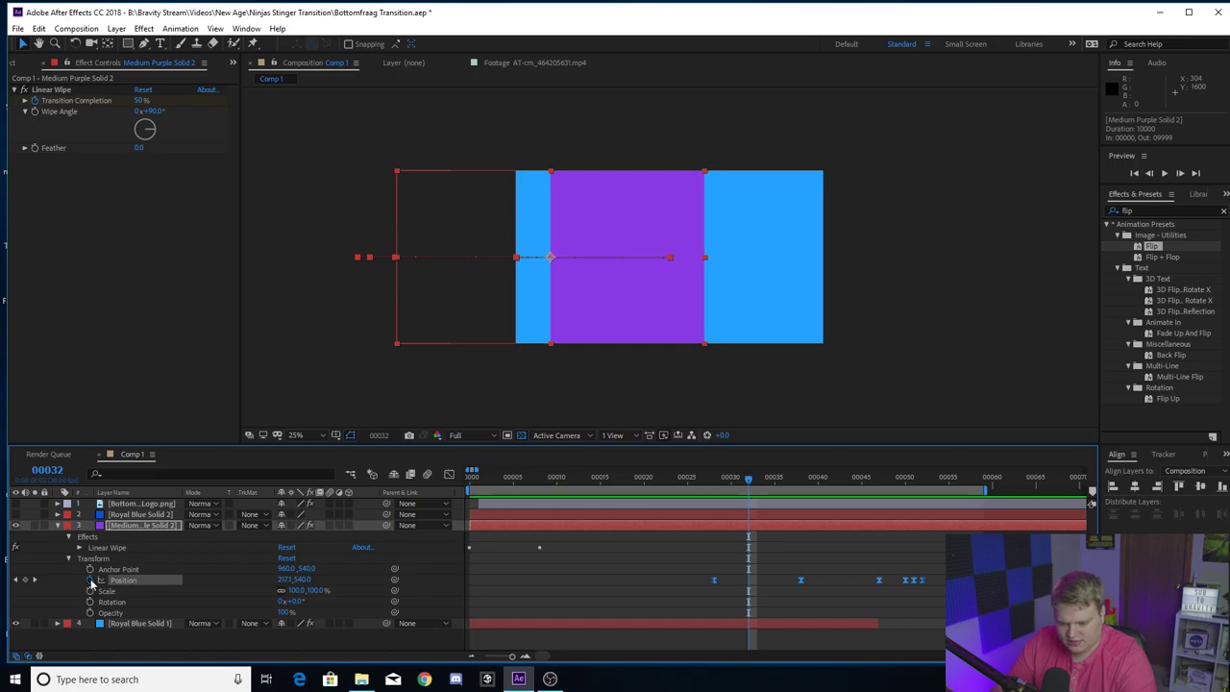
key(Page_Up)
key(Page_Up)
key(Page_Up)
key(Page_Up)
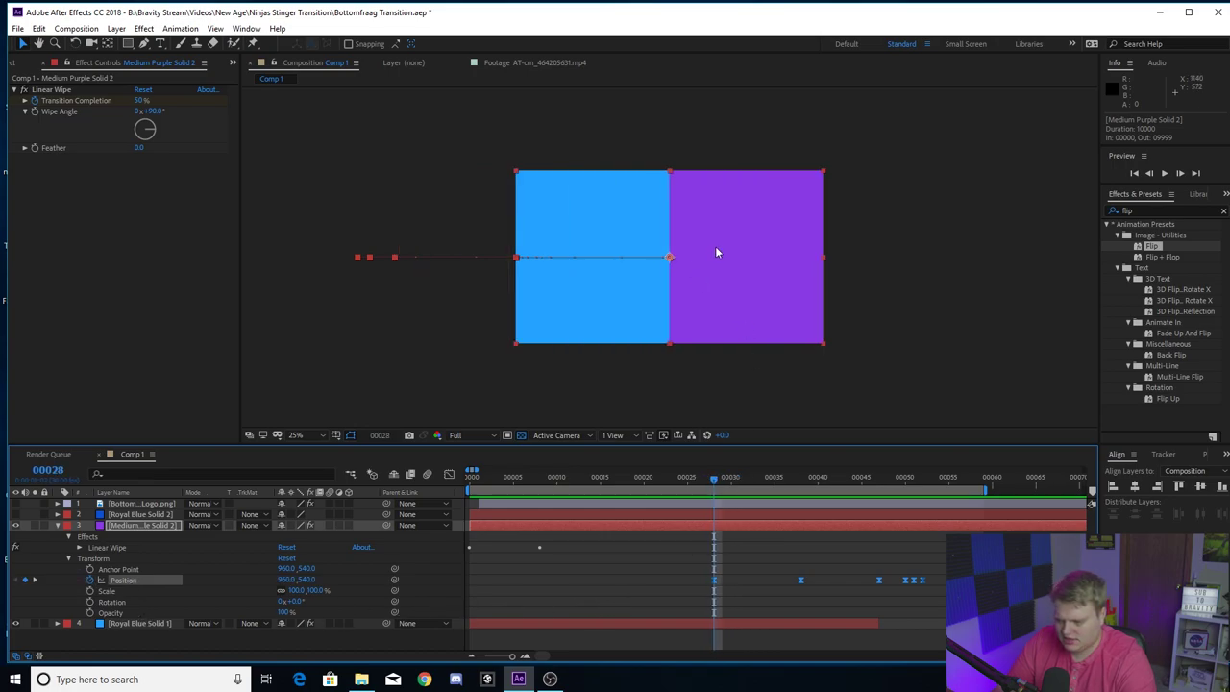
key(Page_Down)
key(Page_Down)
key(Page_Down)
key(Page_Down)
key(Page_Down)
key(Page_Down)
key(Page_Down)
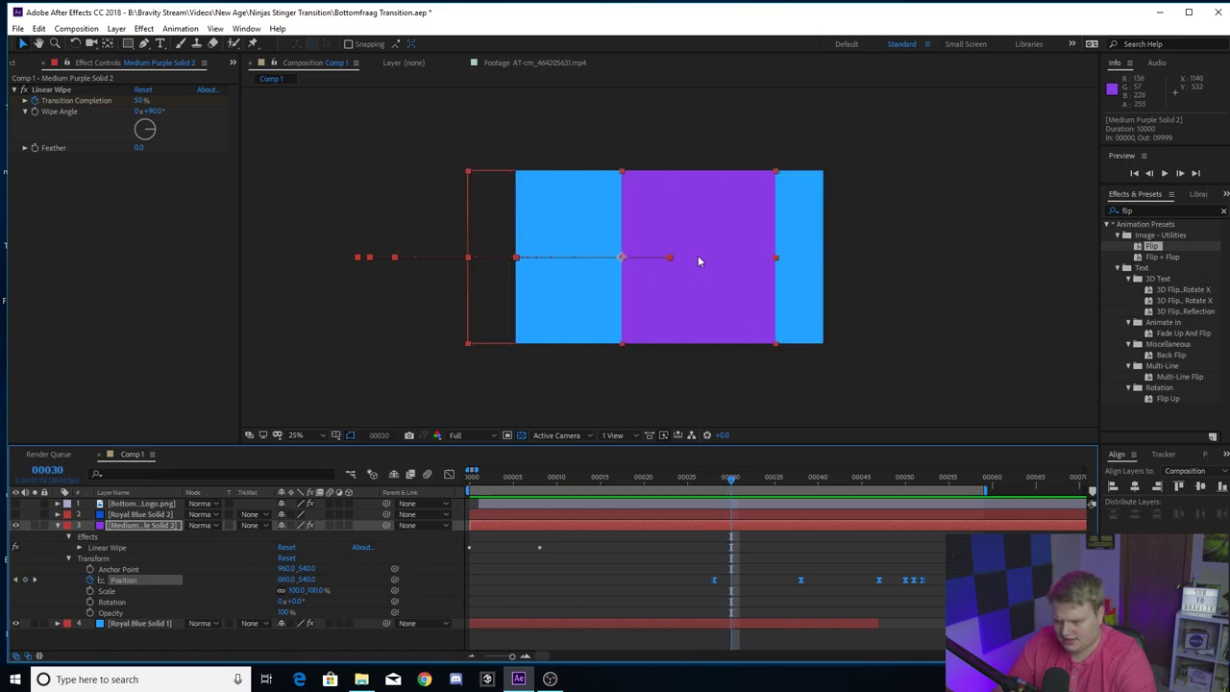
key(Page_Down)
click(760, 595)
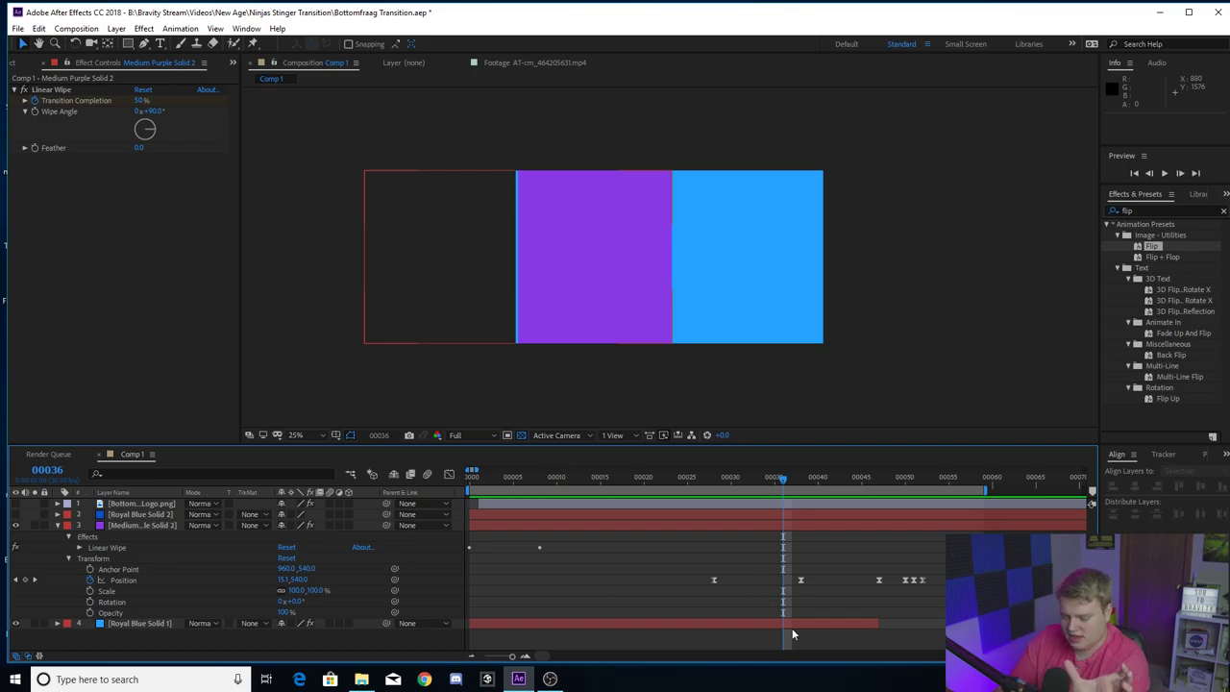
- Select the first two Position keyframes of Medium Purple Solid 2, at frames 28 and 38, and show their speed graph
drag(687, 570, 829, 596)
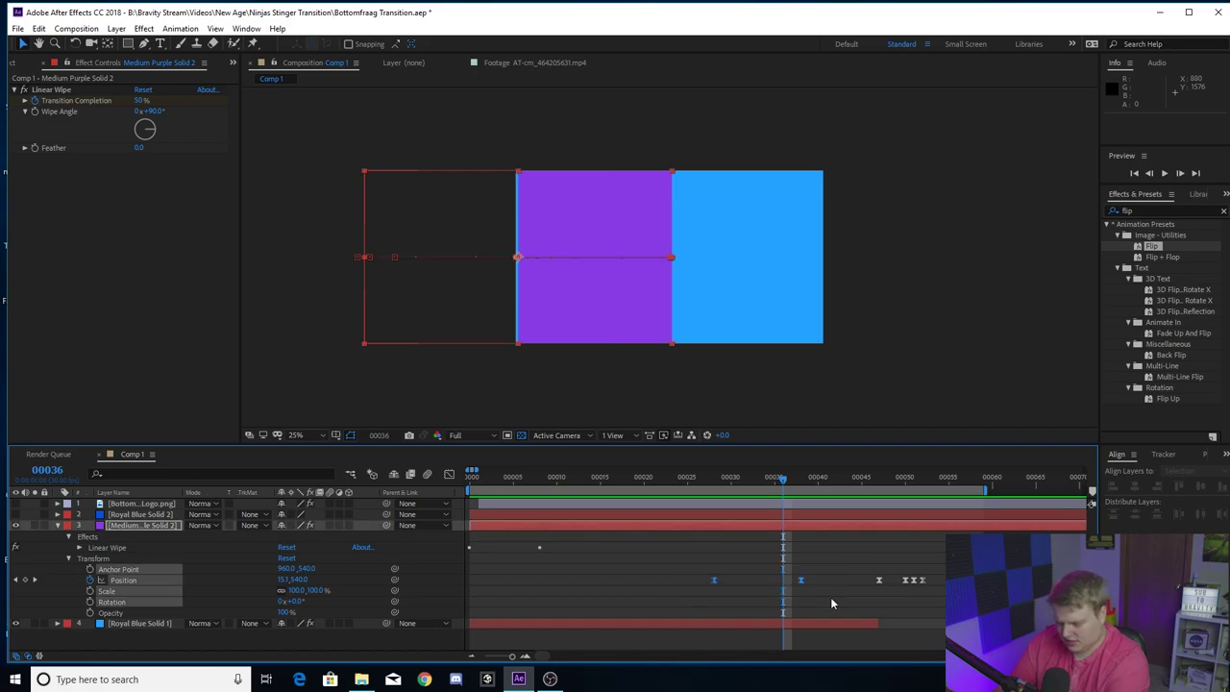
right_click(801, 580)
mouse_move(855, 569)
key(Right)
key(Down)
key(Down)
key(Return)
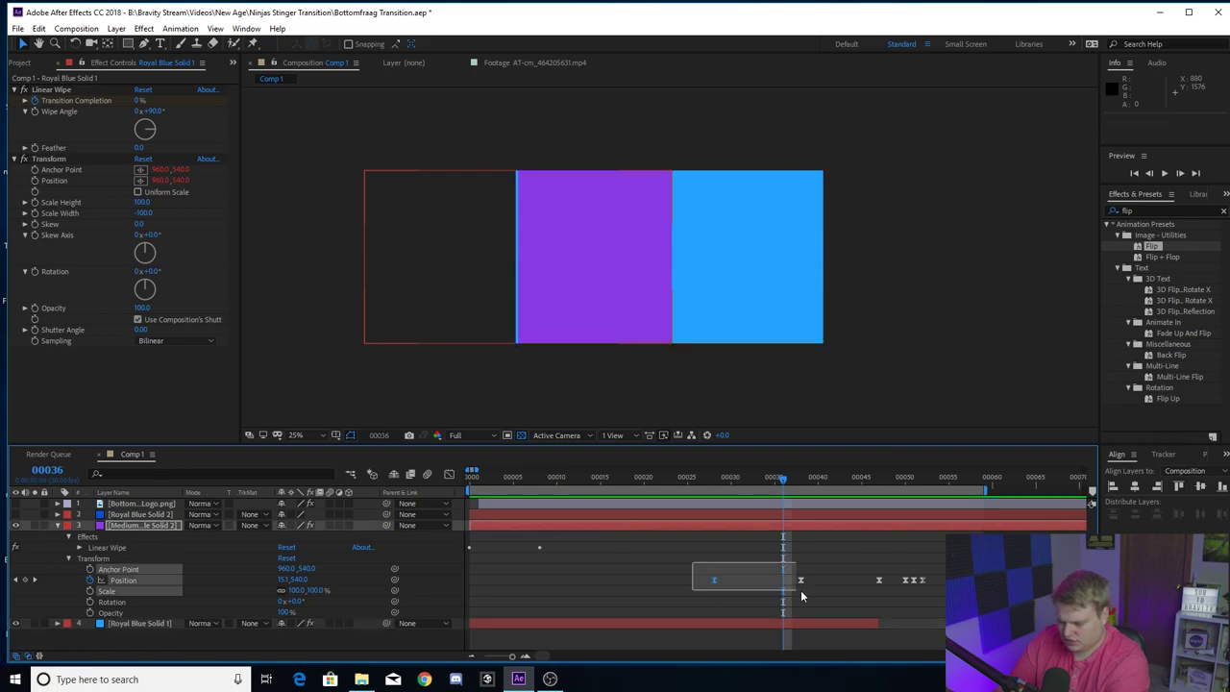
click(449, 475)
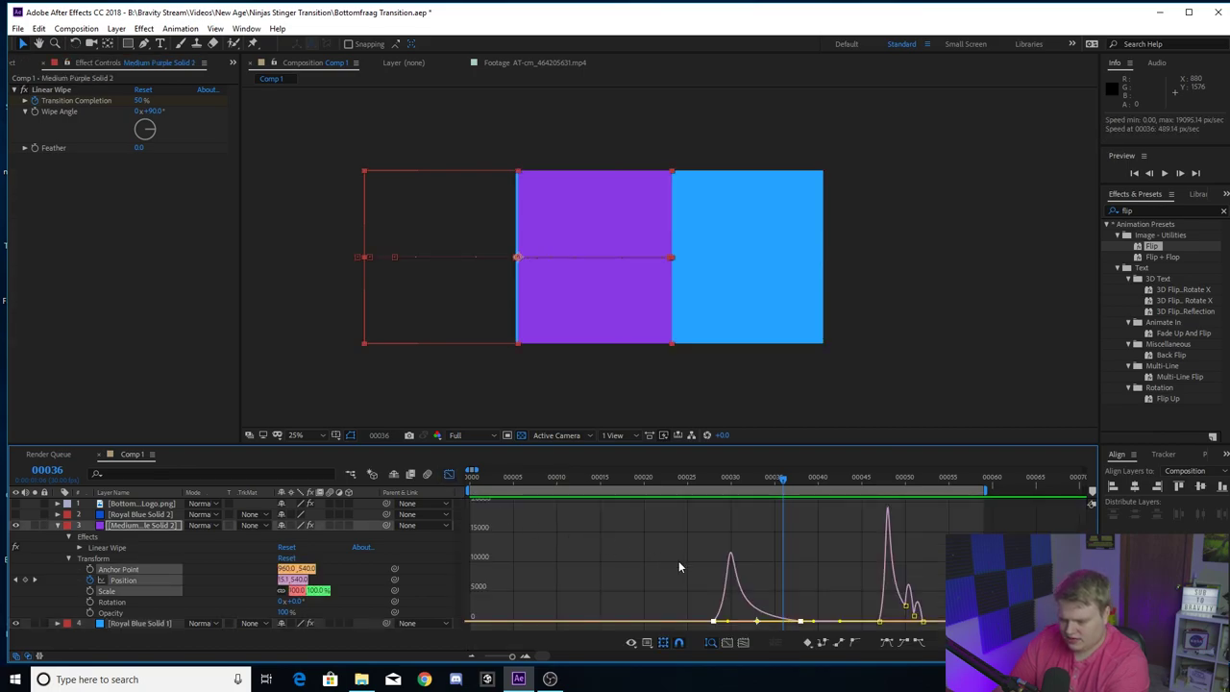
- Adjust the easing handle between the frame 28 and 38 Position keyframes in the speed graph, and return to the layer bars
click(713, 621)
mouse_move(762, 622)
mouse_down()
mouse_move(786, 620)
mouse_move(757, 616)
mouse_move(782, 631)
mouse_move(757, 629)
mouse_up()
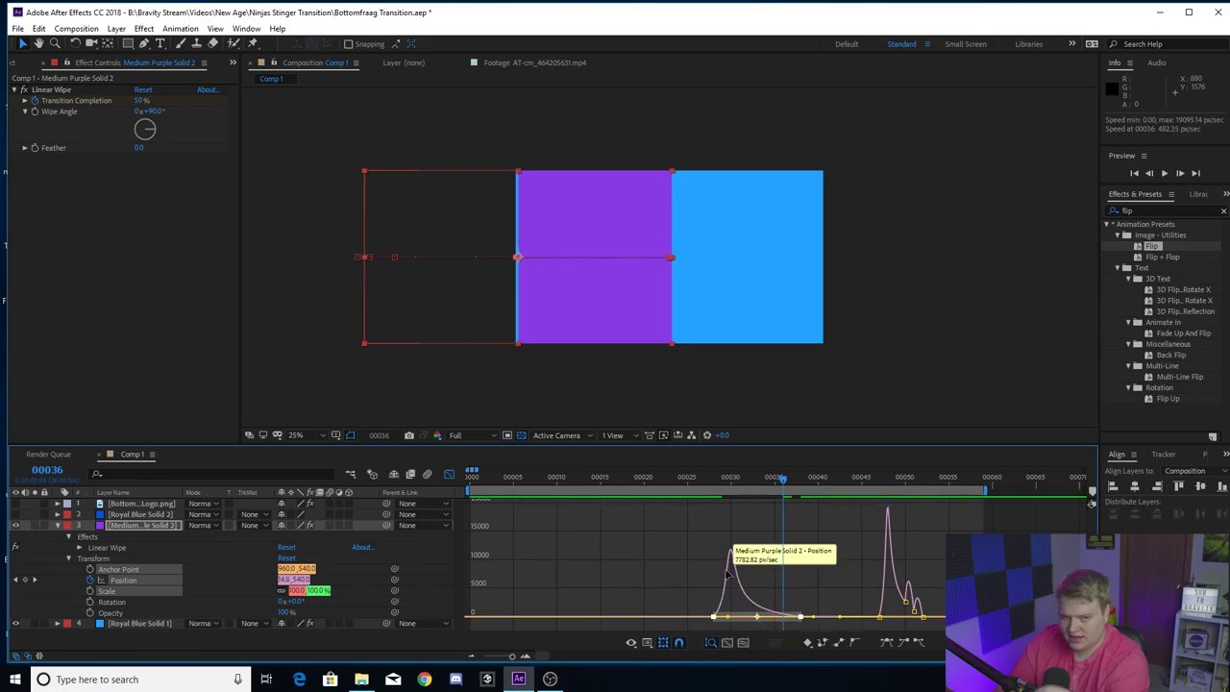
click(448, 474)
- Select Royal Blue Solid 1 and step forward frame by frame to the end of its layer at frame 47
click(683, 589)
click(672, 622)
key(Page_Down)
key(Page_Down)
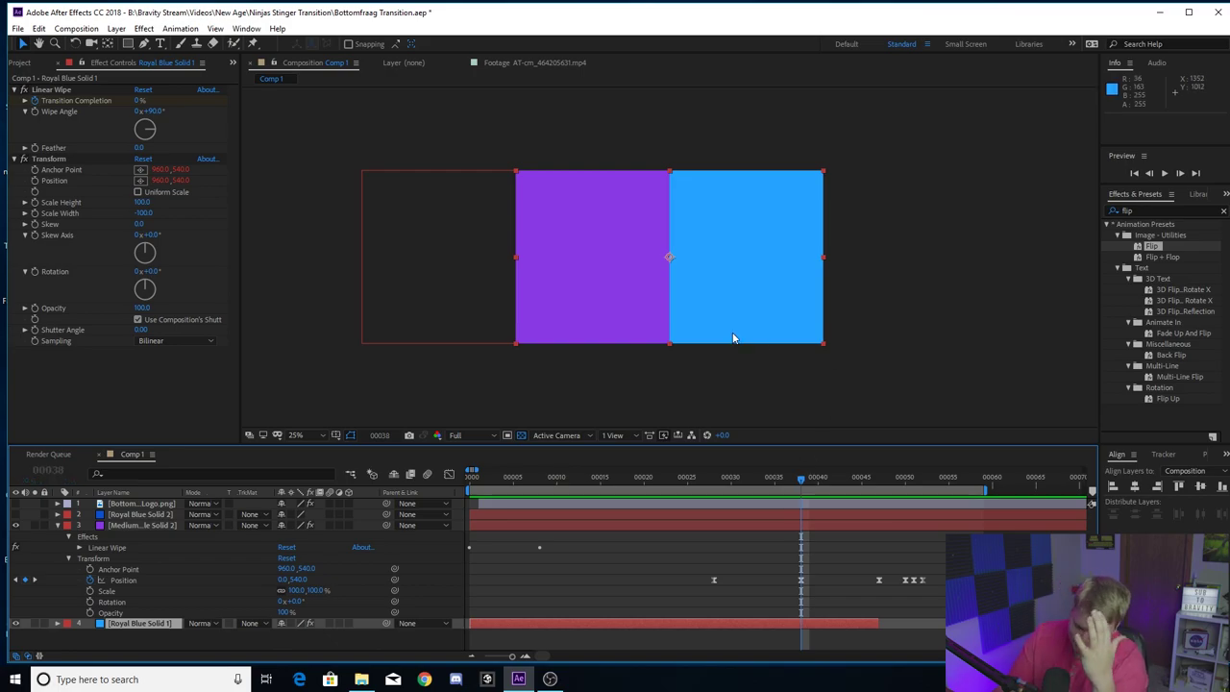
key(Page_Down)
key(Page_Down)
key(Page_Down)
key(Page_Down)
key(Page_Down)
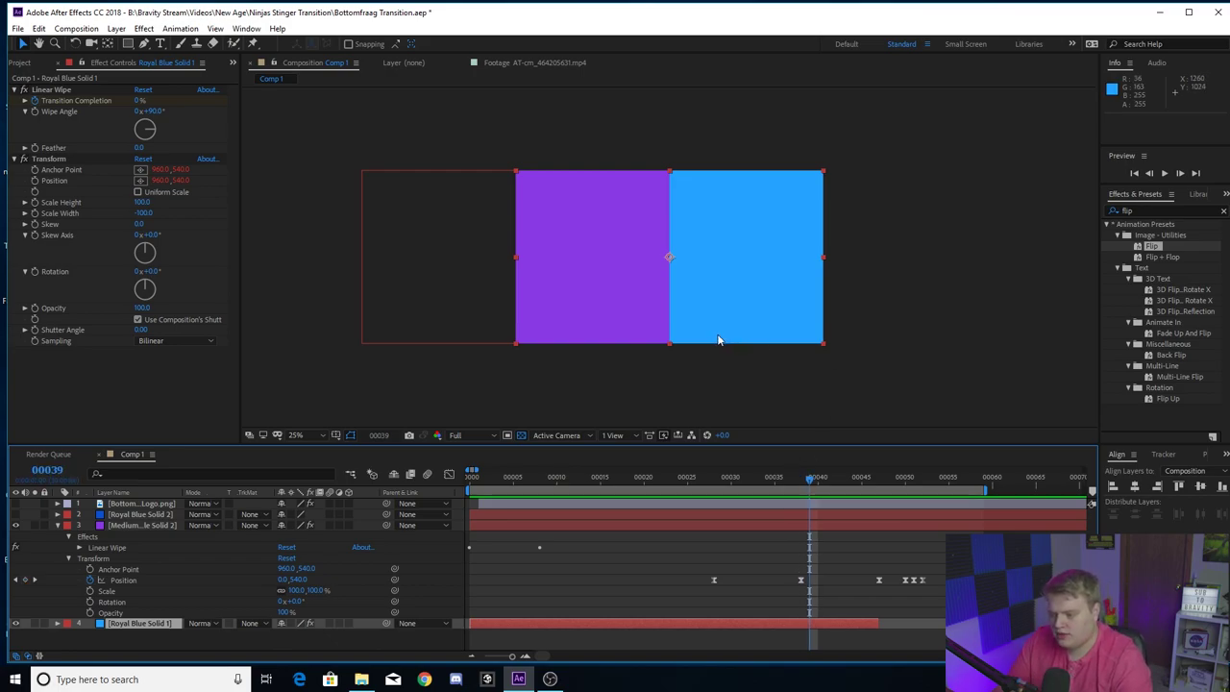
key(Page_Down)
key(Page_Down)
key(Page_Down)
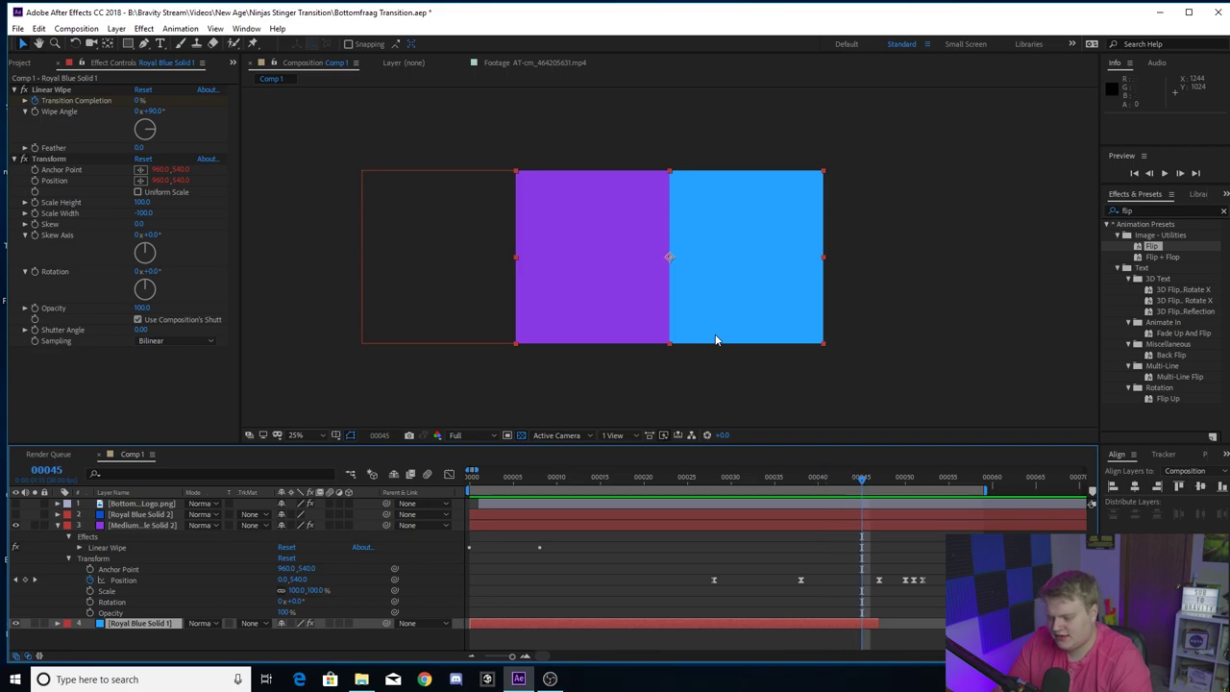
key(Page_Down)
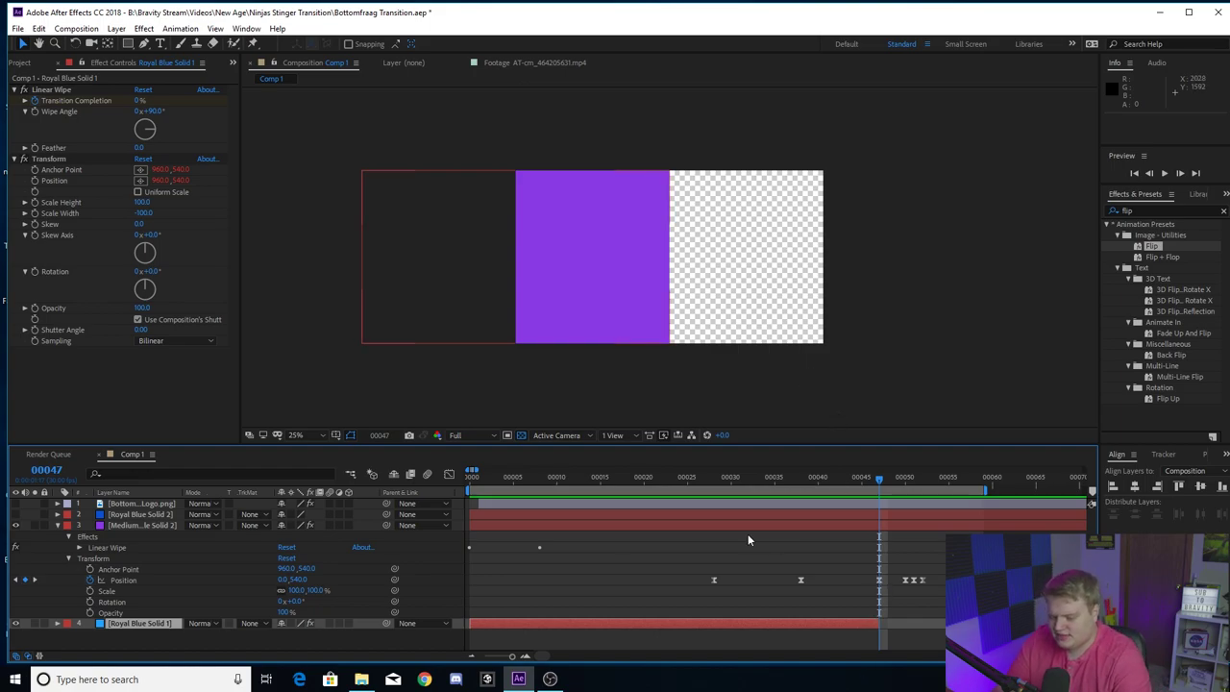
- Select the Position property of Medium Purple Solid 2 and examine its exit slide from frame 47 to 51 and back
click(122, 580)
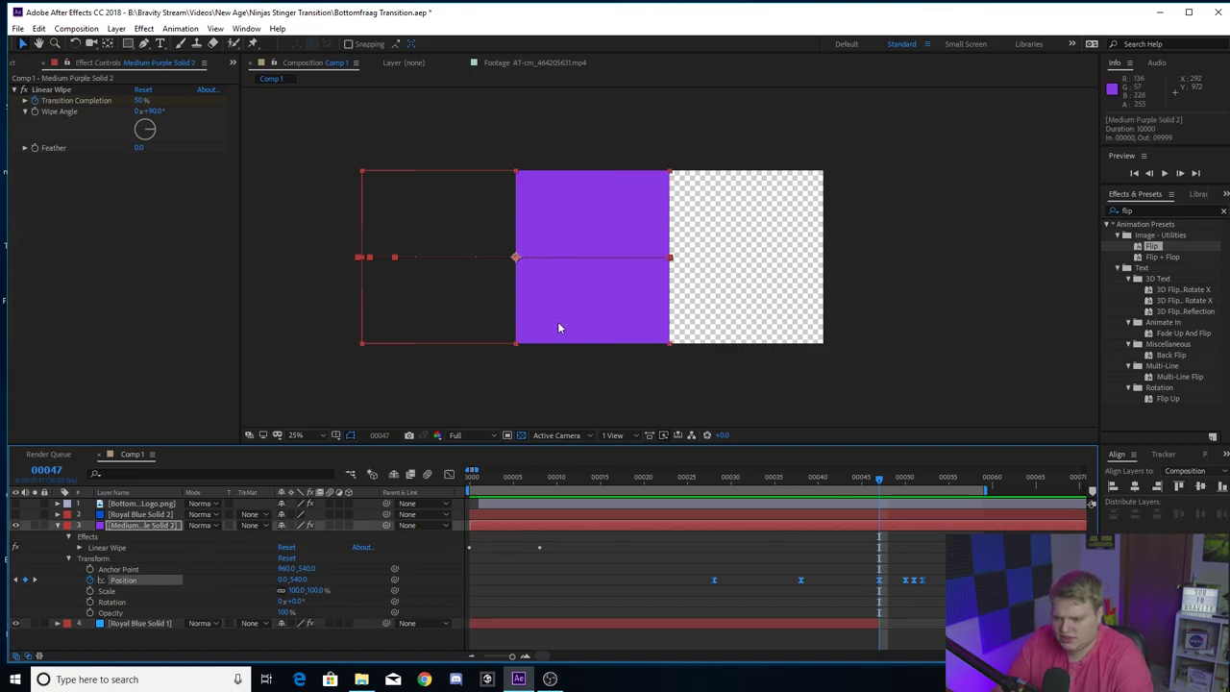
key(Page_Down)
key(Page_Down)
key(Page_Down)
key(Page_Down)
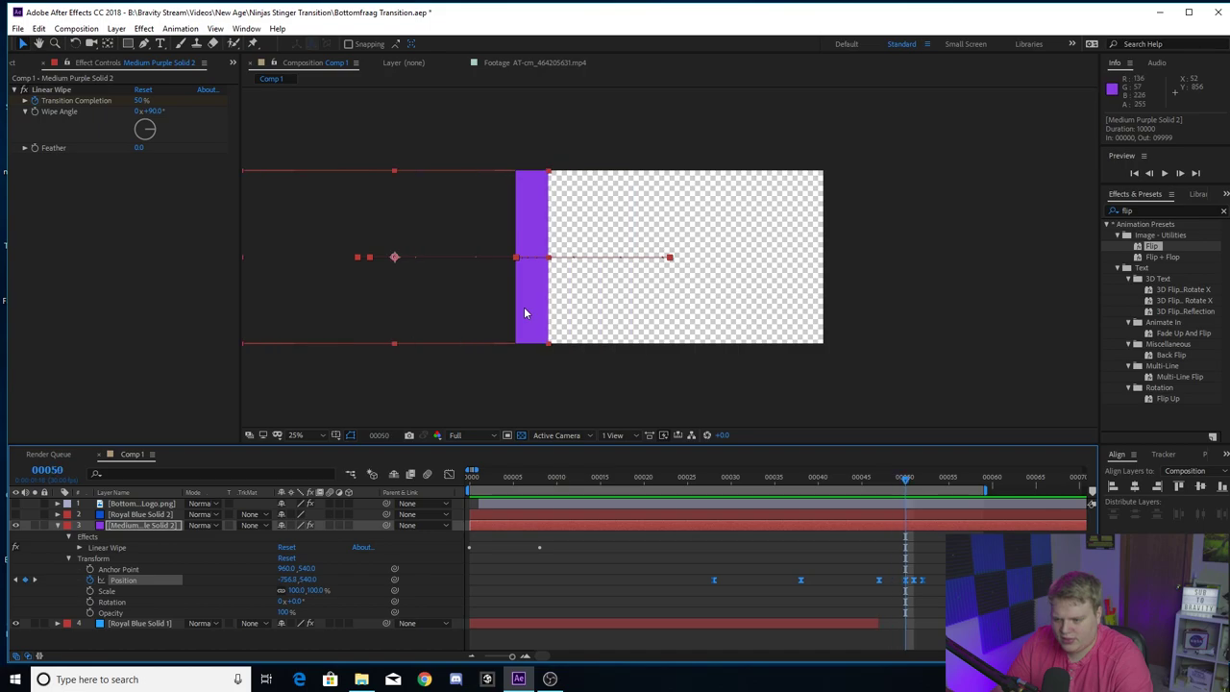
key(Page_Down)
key(Page_Up)
key(Page_Up)
key(Page_Up)
key(Page_Up)
key(Page_Up)
key(Page_Up)
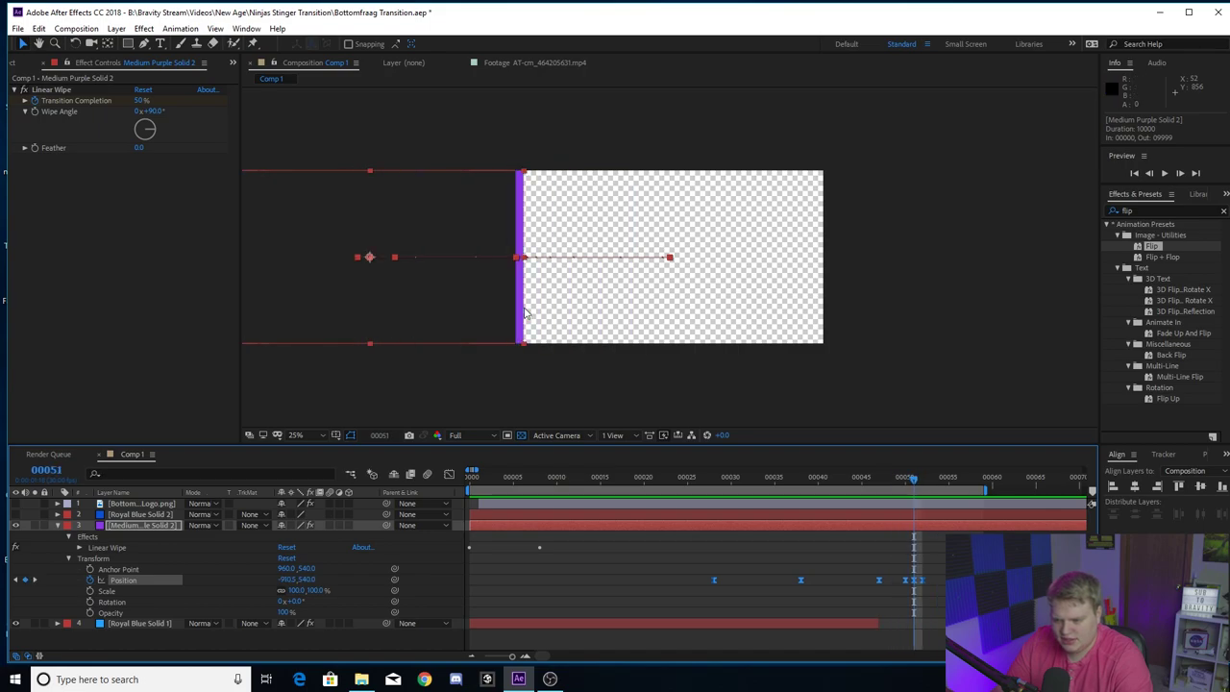
key(Page_Down)
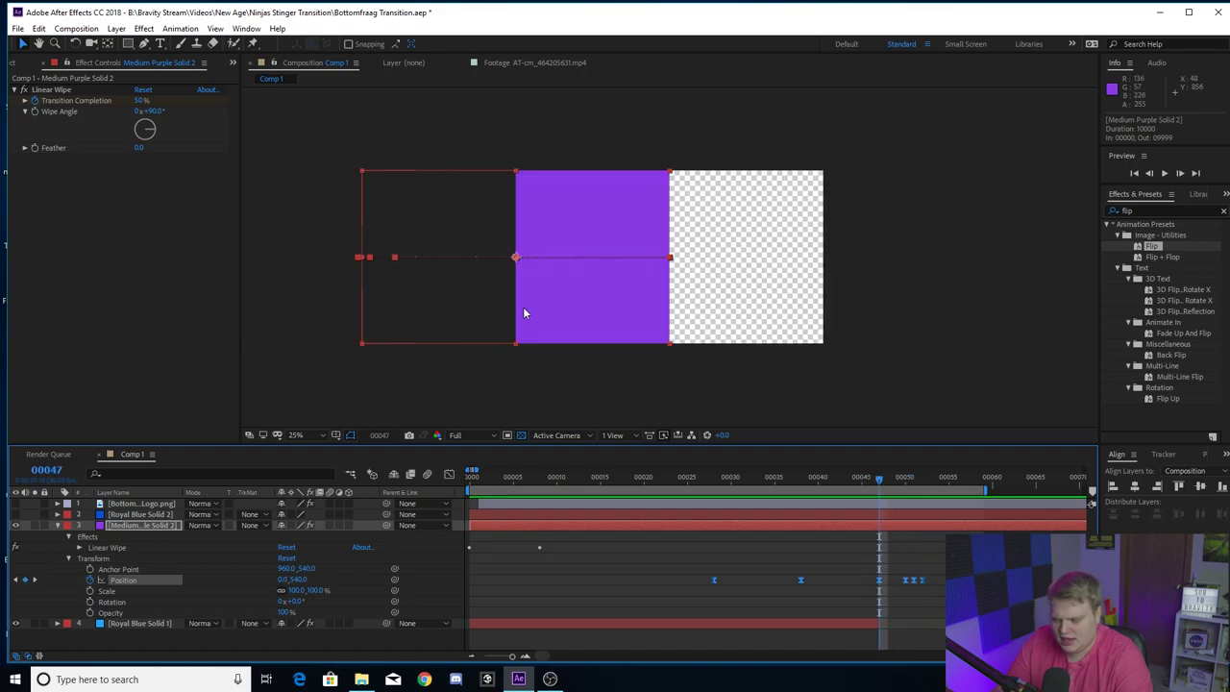
- Clear the keyframe selection and step through the purple solid's exit from frame 47 to frame 50 again
click(906, 598)
click(876, 586)
click(937, 594)
key(Page_Down)
key(Page_Down)
key(Page_Down)
key(Page_Down)
key(Page_Down)
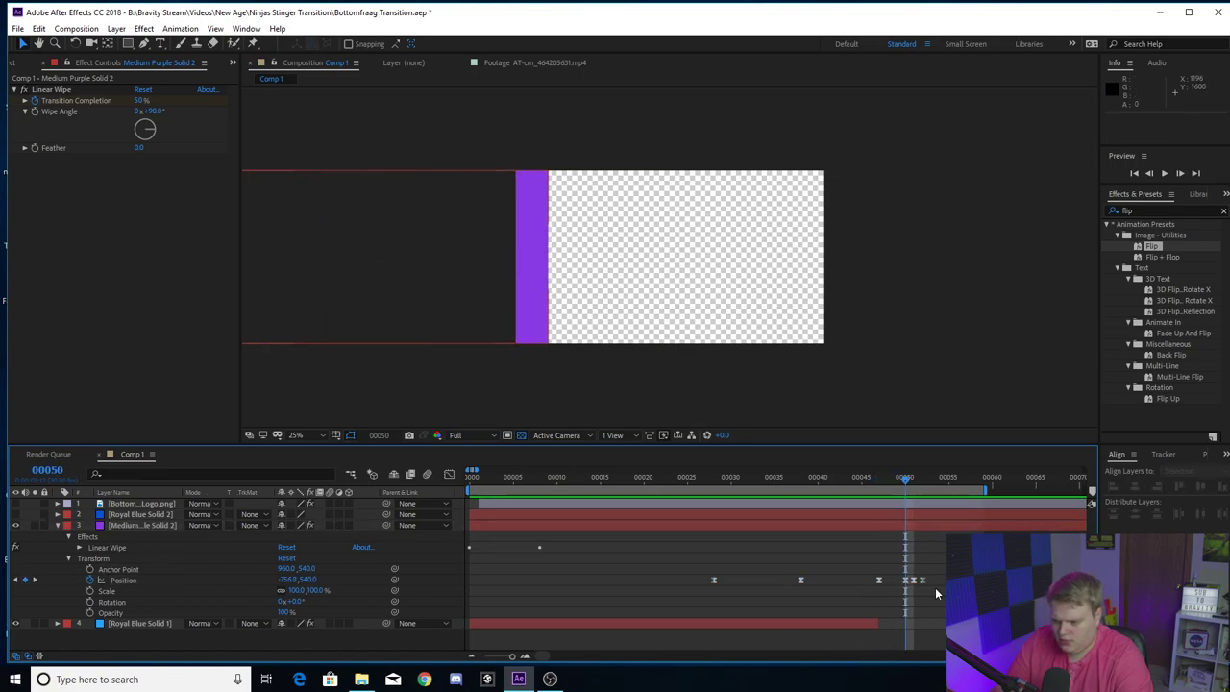
- Preview the blue and purple solids' animation from frame 0 and stop playback at the start
key(space)
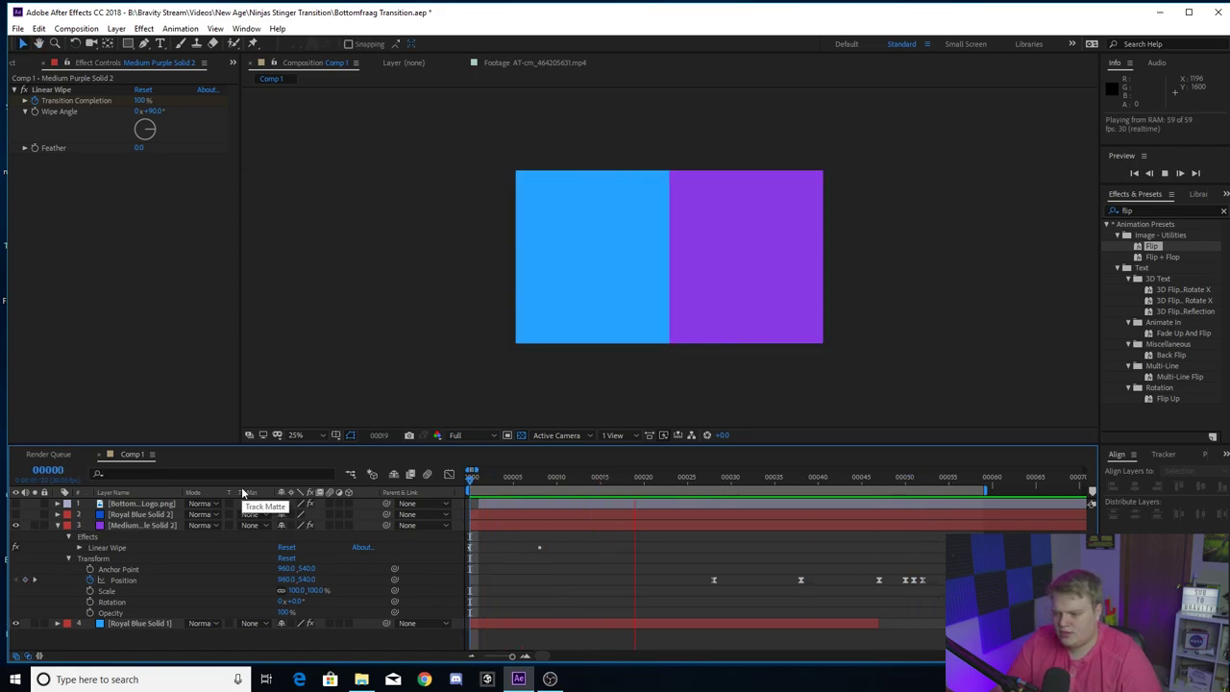
key(space)
key(space)
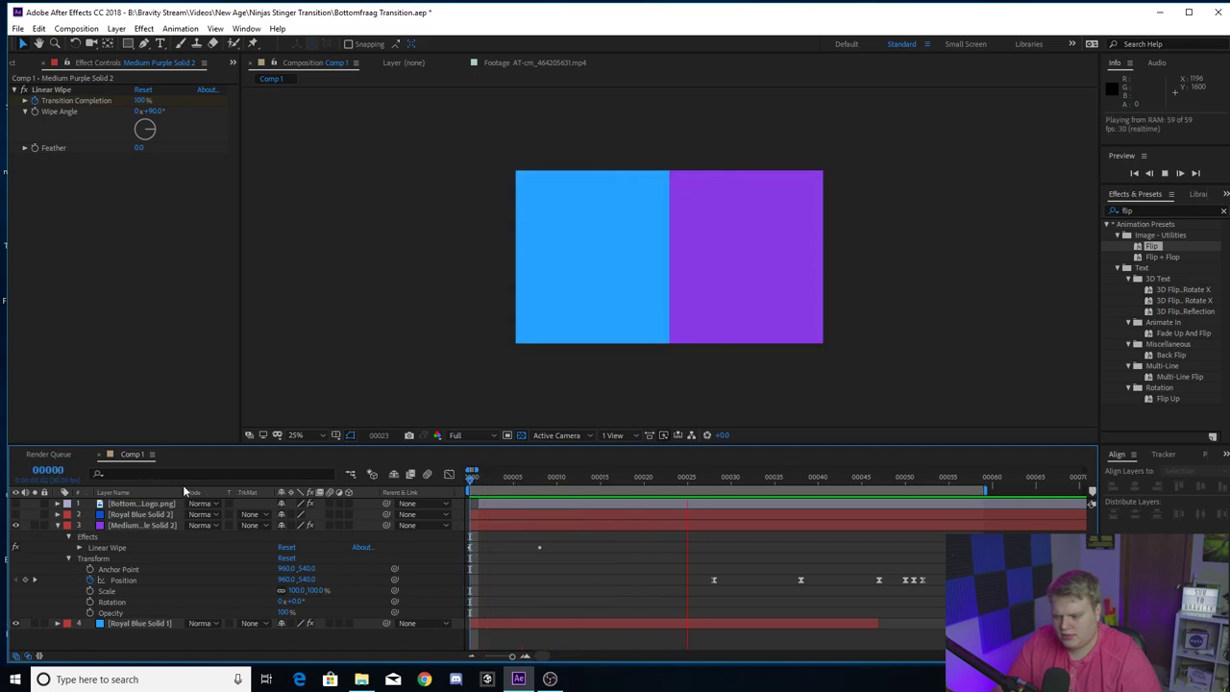
key(space)
drag(604, 488, 365, 473)
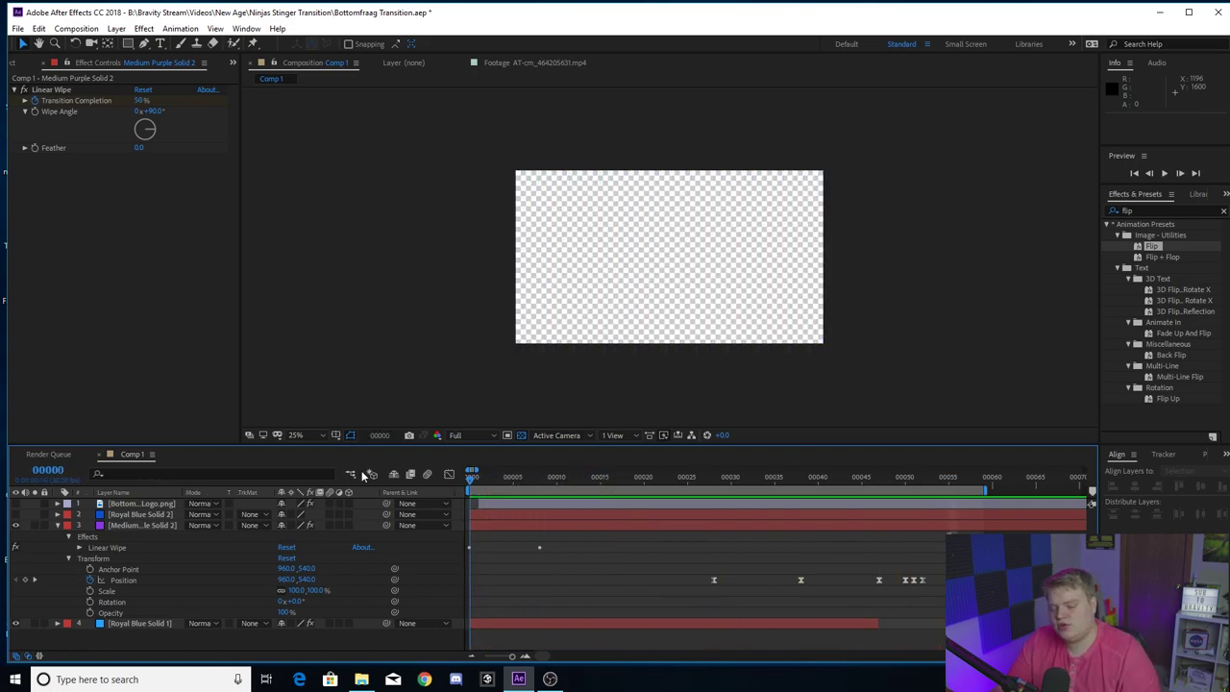
- Make Royal Blue Solid 2 visible and select its first Position keyframe at frame 38
click(120, 514)
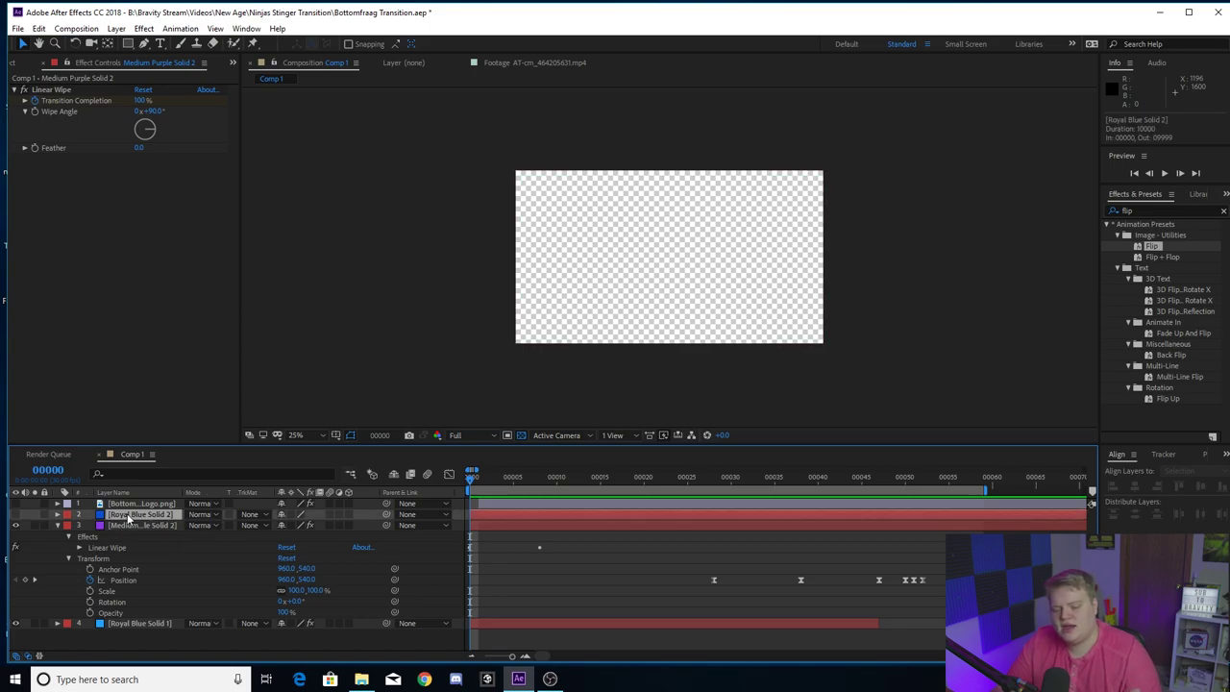
click(14, 517)
drag(472, 478, 611, 485)
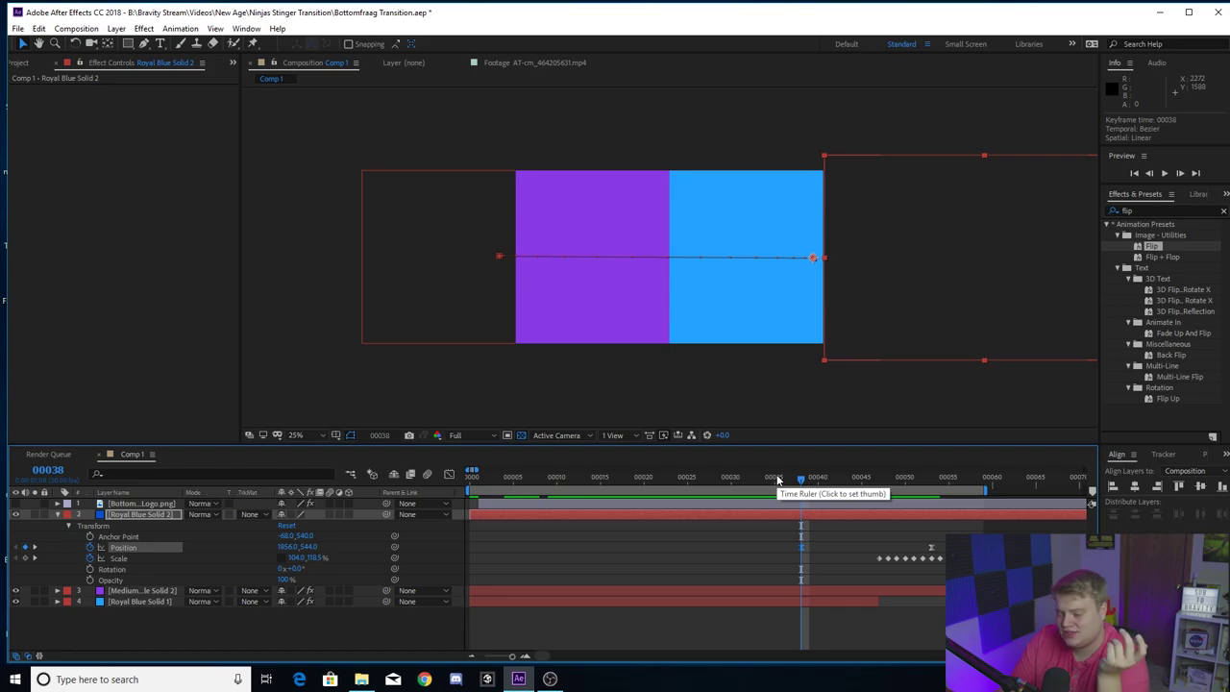
click(807, 515)
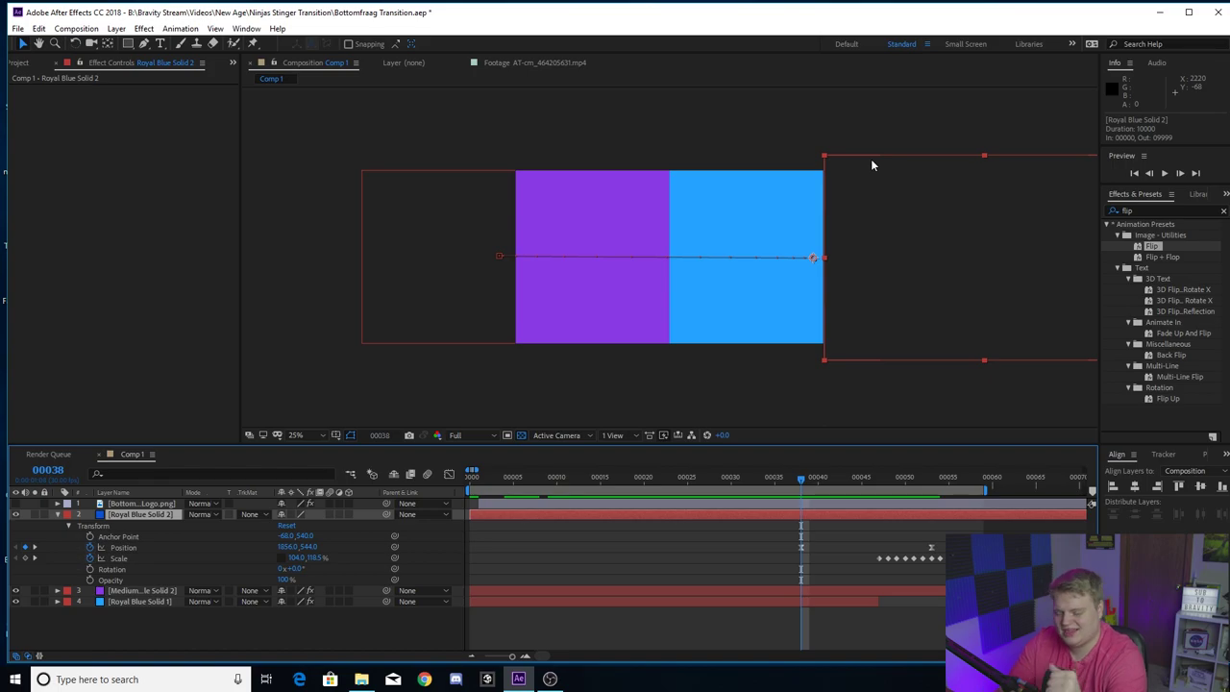
click(802, 548)
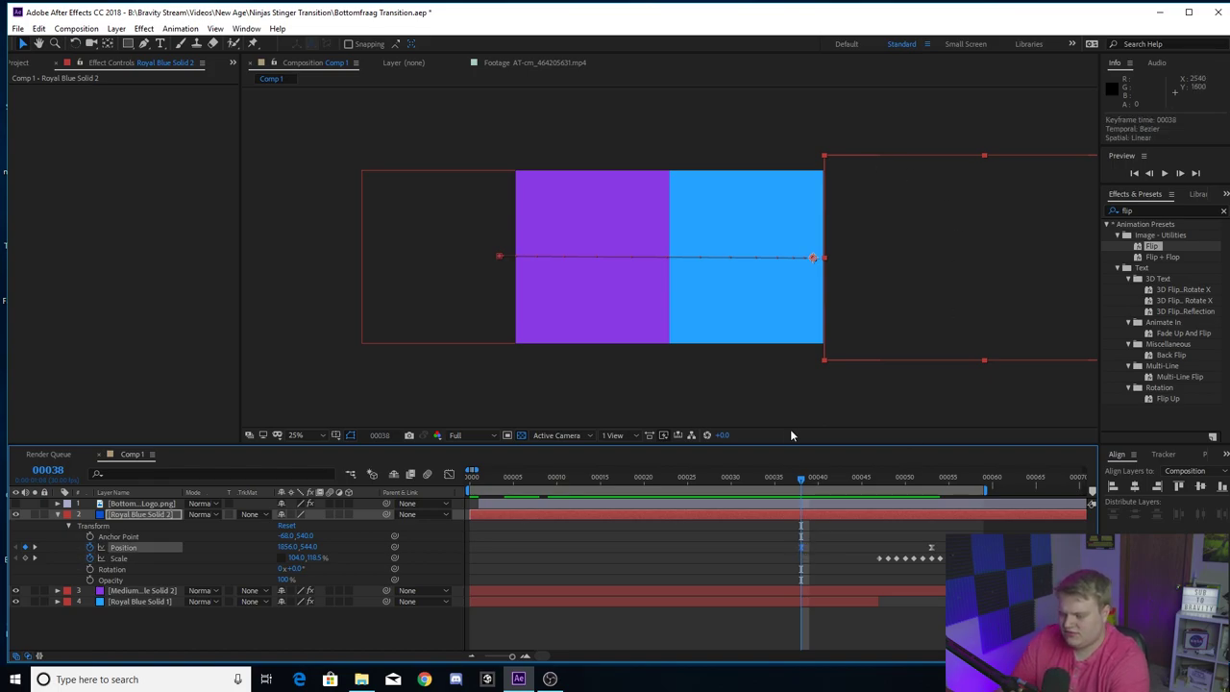
mouse_move(792, 479)
mouse_down()
mouse_move(705, 480)
mouse_move(786, 483)
mouse_up()
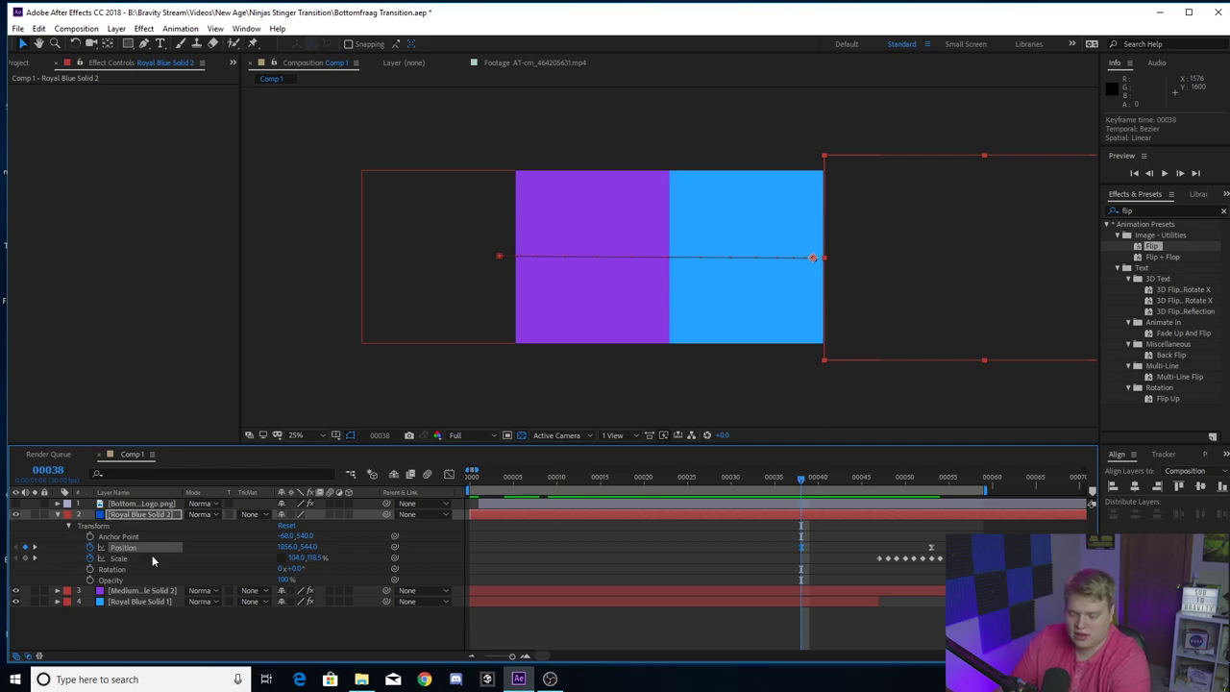
- Examine the Position keyframes of Royal Blue Solid 2 at frames 38 and 53
key(space)
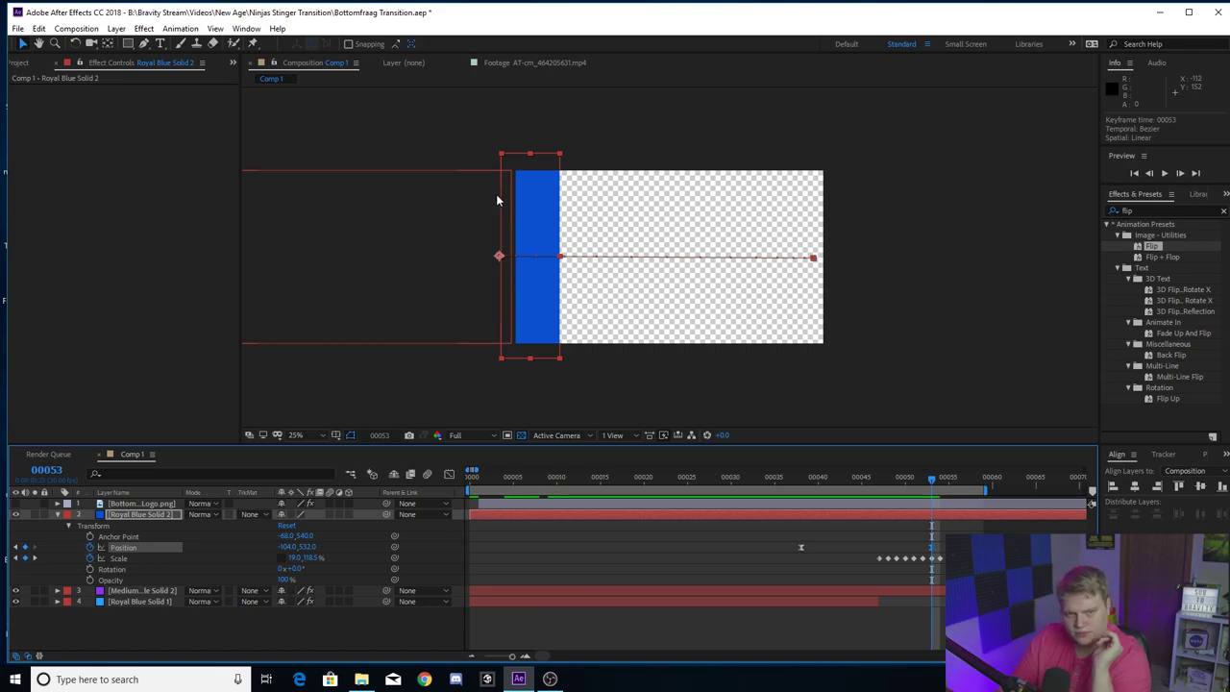
drag(788, 526, 941, 552)
click(797, 560)
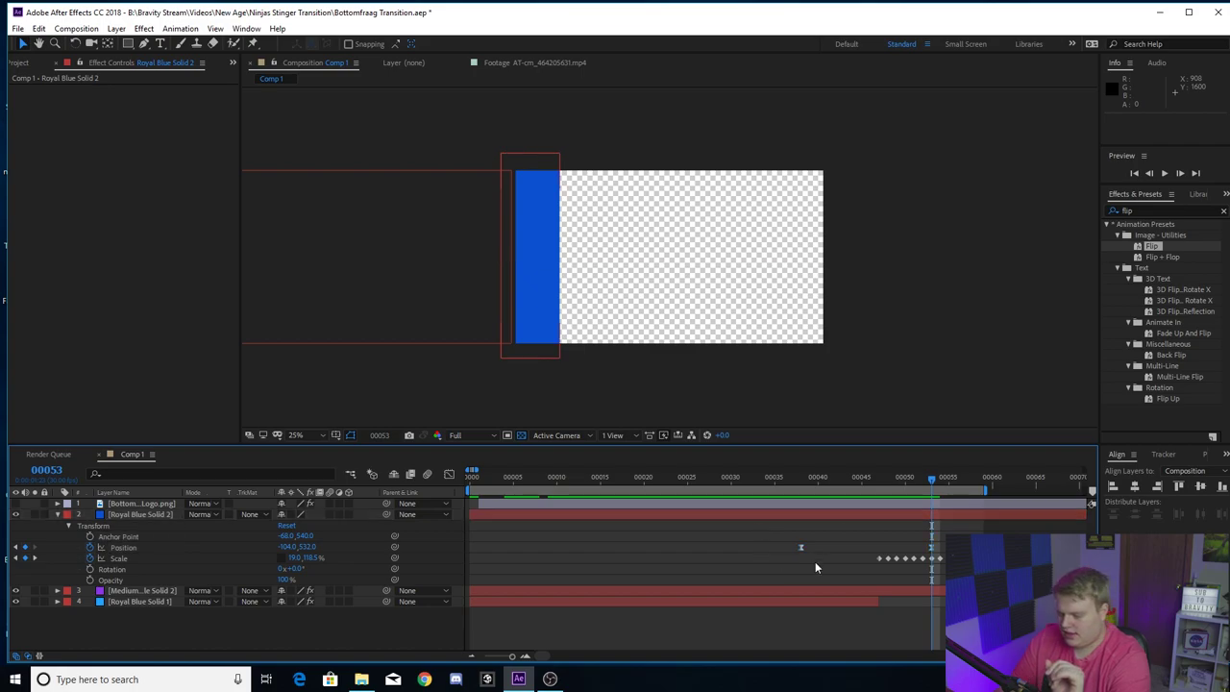
- Move to frame 47 and inspect the Scale keyframes of Royal Blue Solid 2
click(853, 480)
drag(859, 484, 873, 484)
mouse_move(872, 485)
mouse_down()
mouse_move(822, 487)
mouse_move(877, 487)
mouse_up()
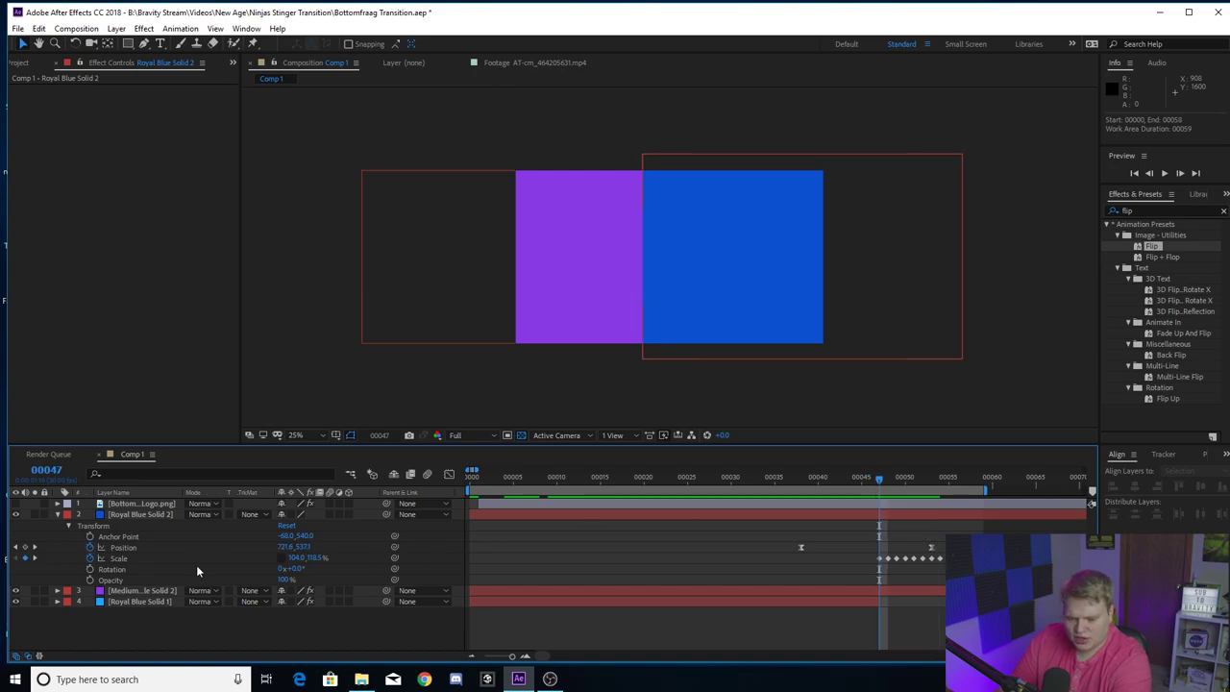
click(117, 558)
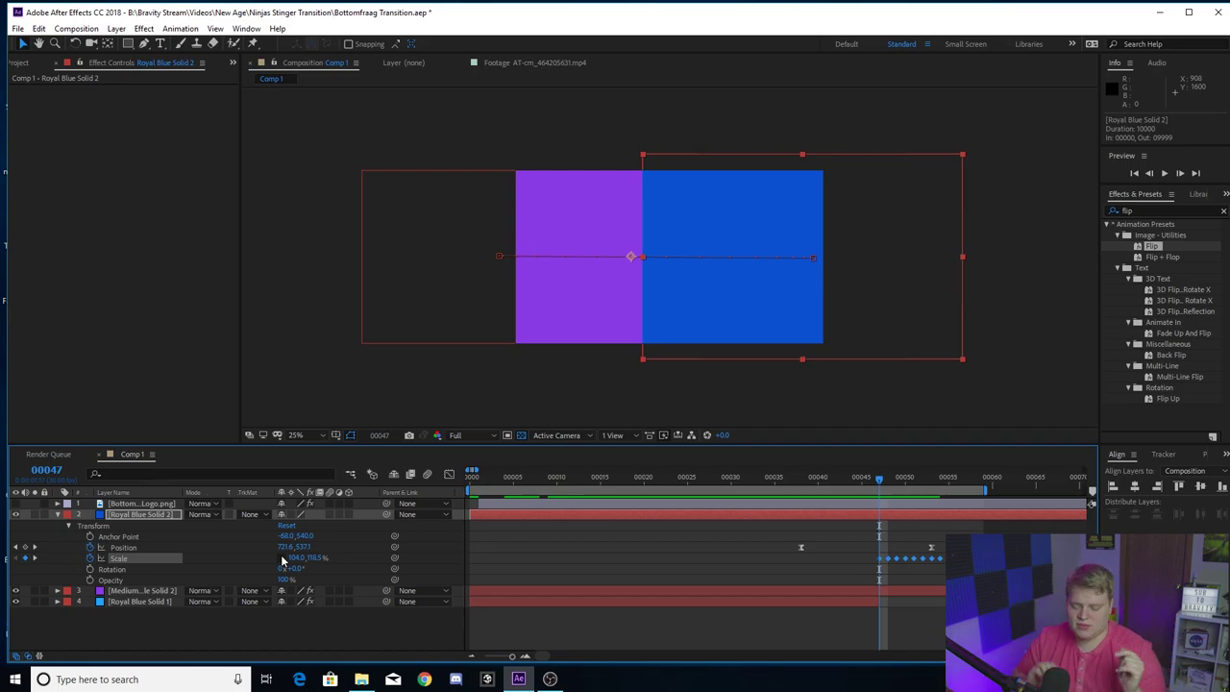
drag(288, 557, 308, 565)
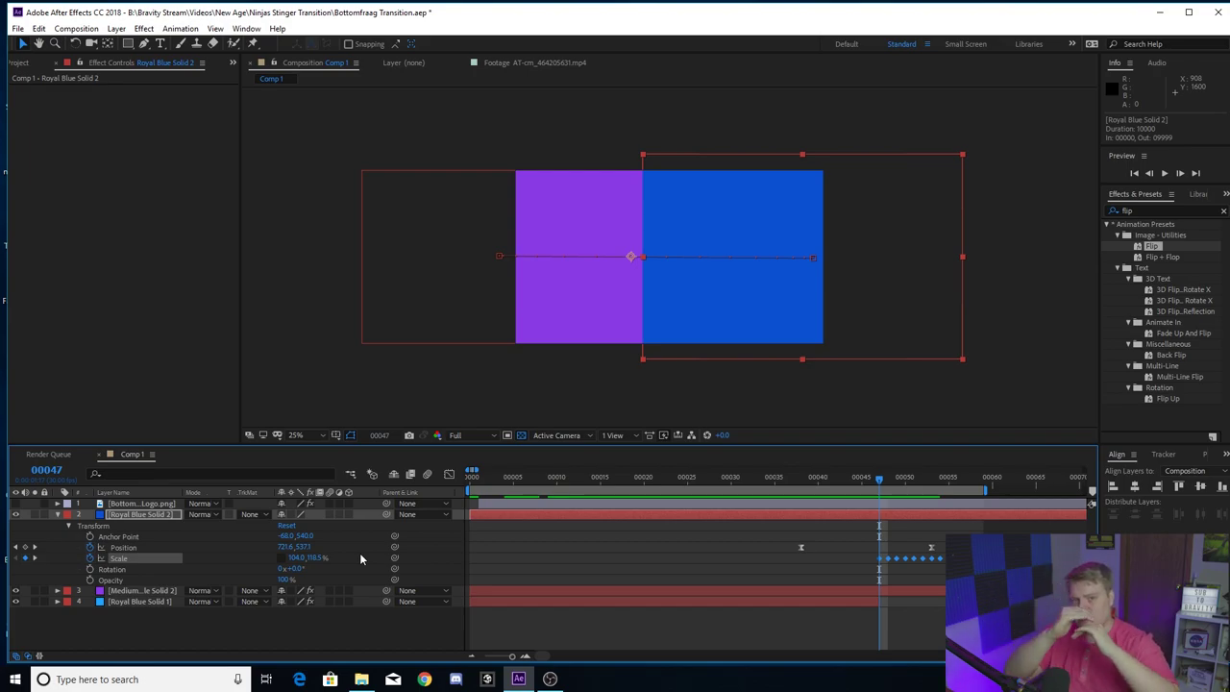
click(874, 530)
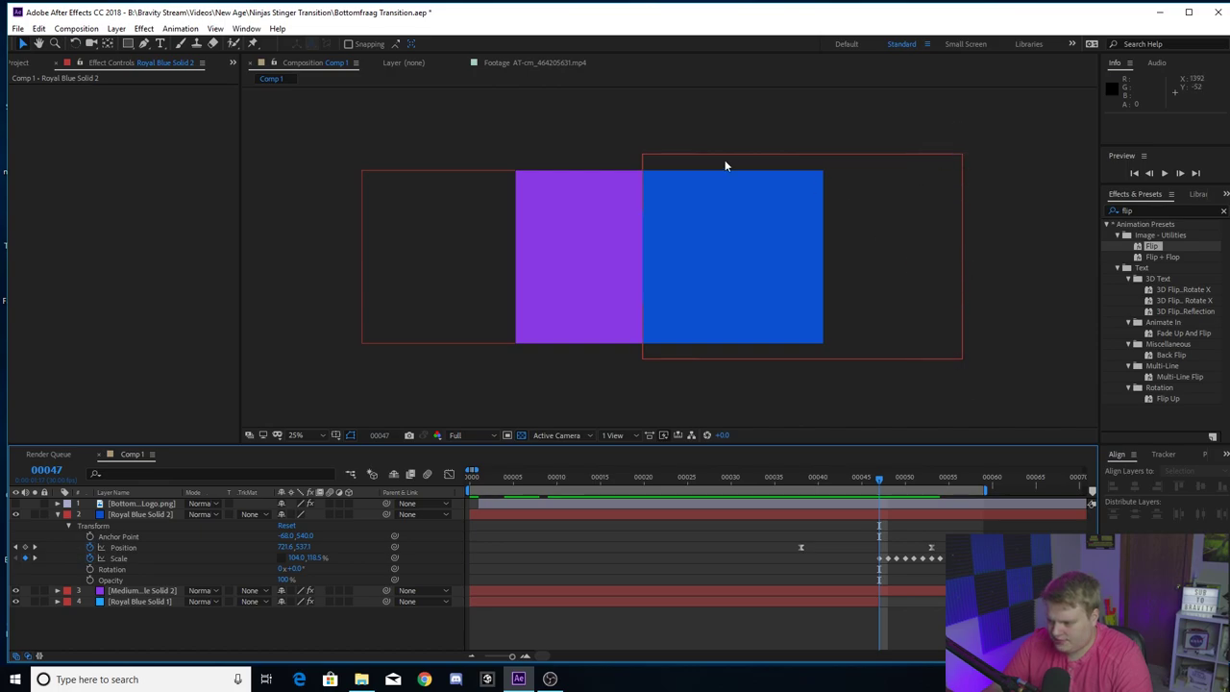
- Select Royal Blue Solid 2 and step through its shrinking exit from frame 47 to frame 56
click(699, 251)
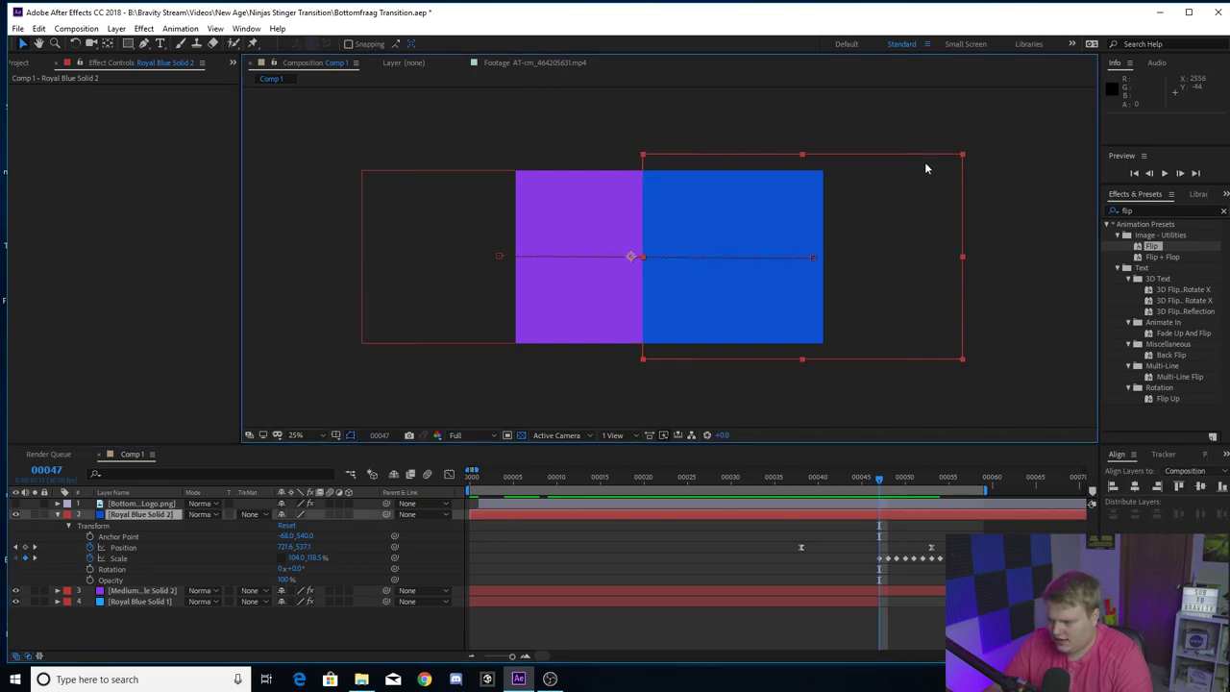
mouse_move(879, 483)
mouse_down()
mouse_move(809, 479)
mouse_move(863, 477)
mouse_up()
key(Page_Down)
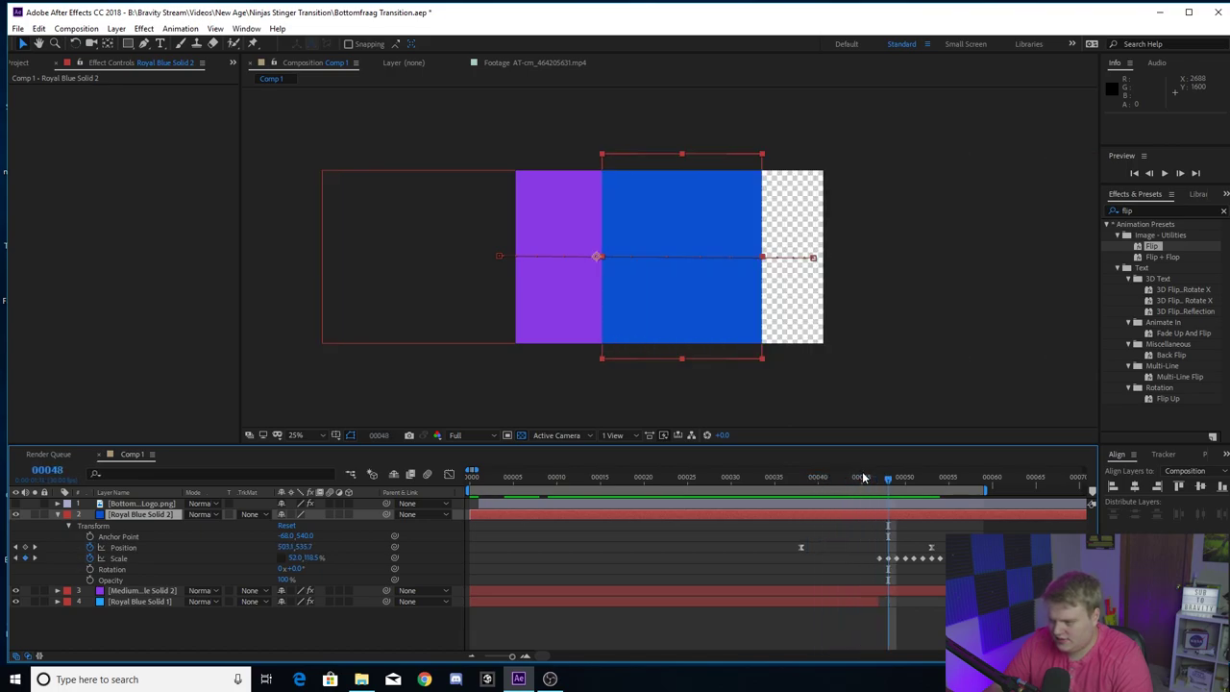
key(Page_Down)
key(Page_Down)
key(Page_Down)
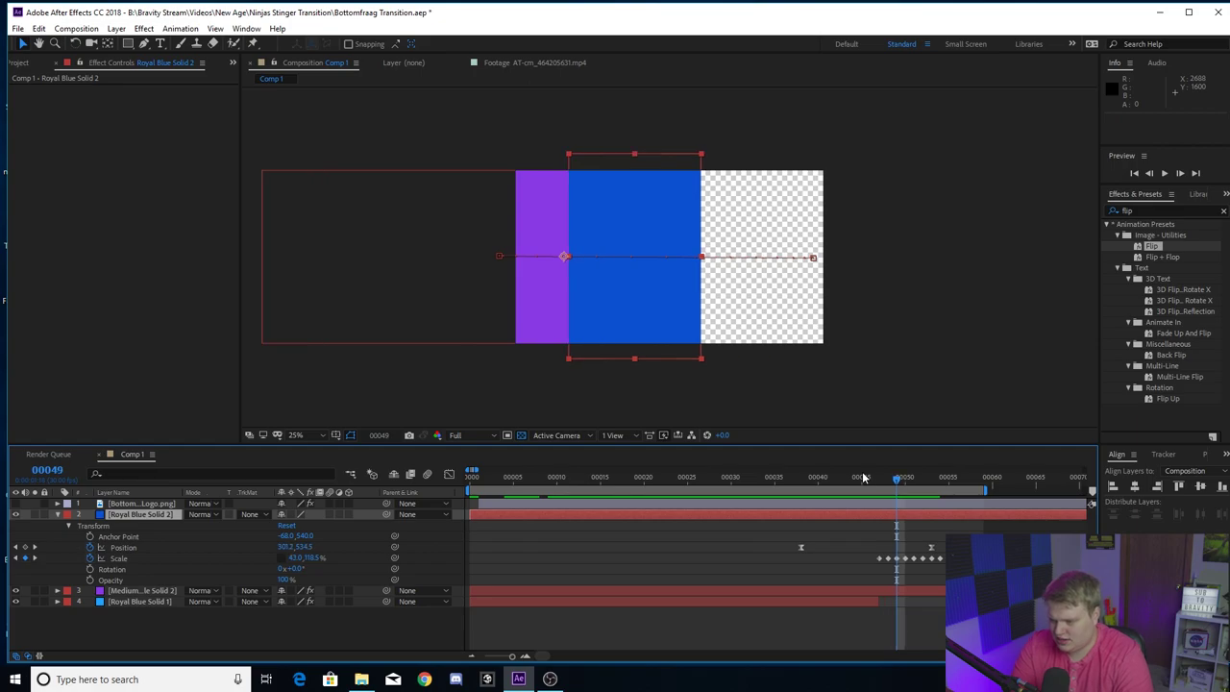
key(Page_Down)
key(Page_Down)
key(Page_Down)
key(Page_Down)
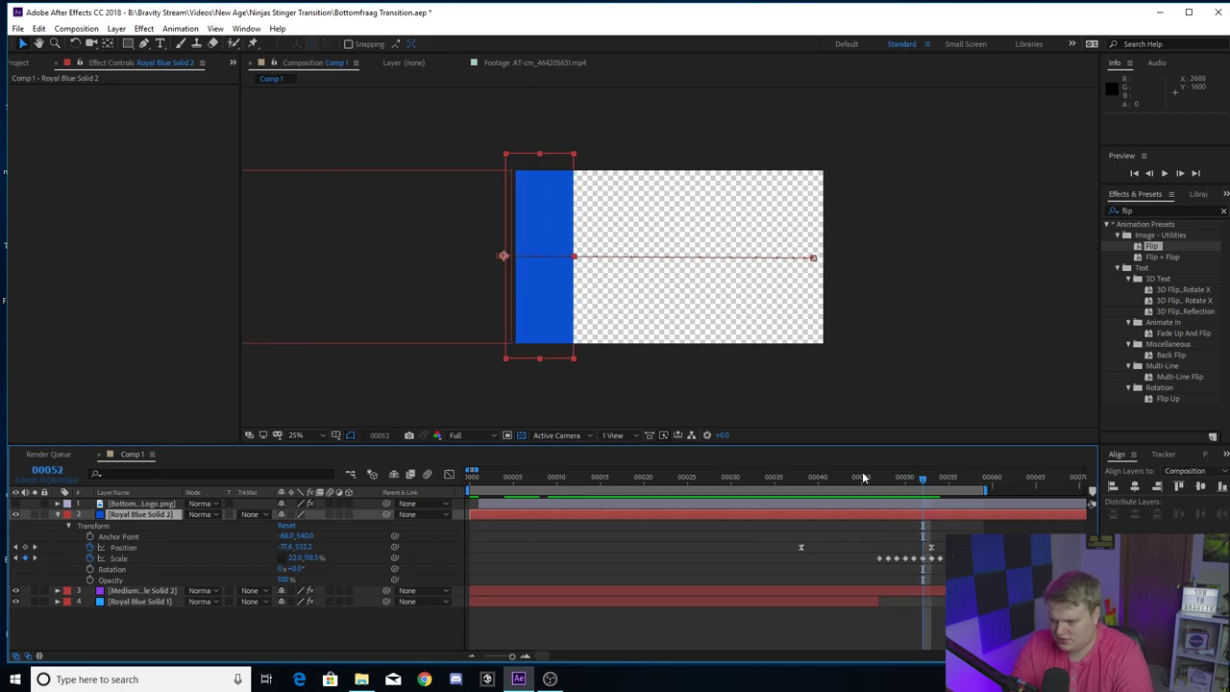
key(Page_Down)
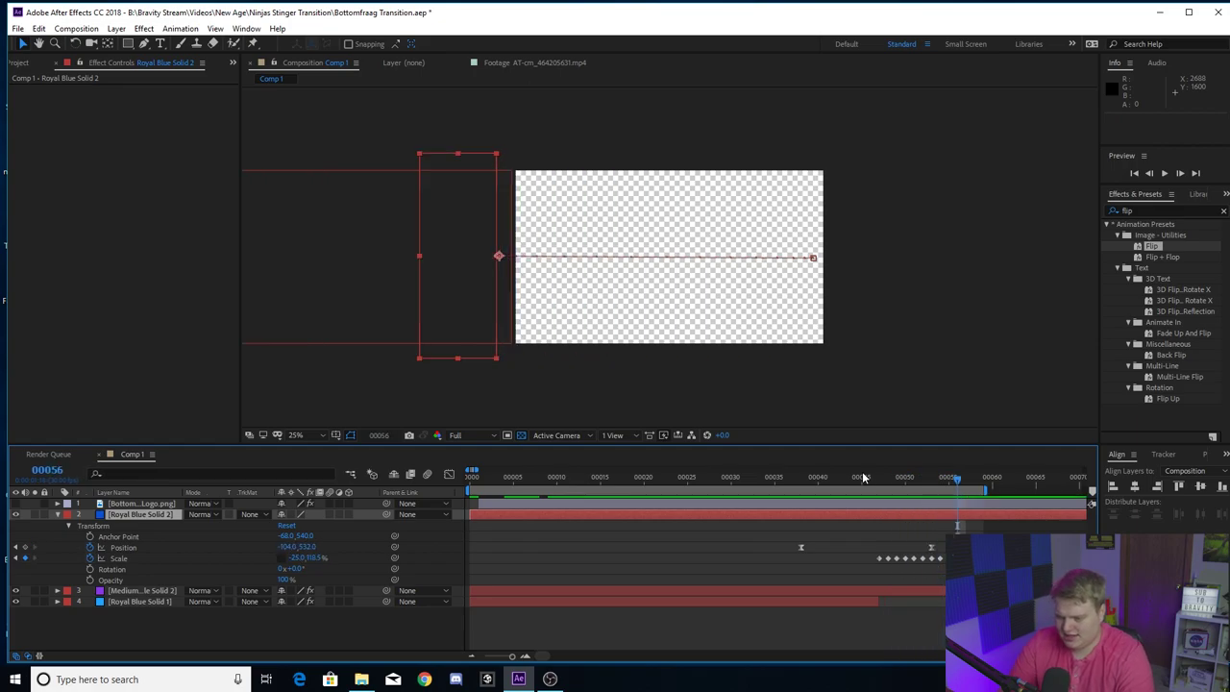
- Step back through the movement of Royal Blue Solid 2 from frame 56 to its first Position keyframe at frame 38
key(Page_Up)
key(Page_Up)
key(Page_Up)
key(Page_Up)
key(Page_Up)
key(Page_Up)
key(Page_Up)
key(Page_Up)
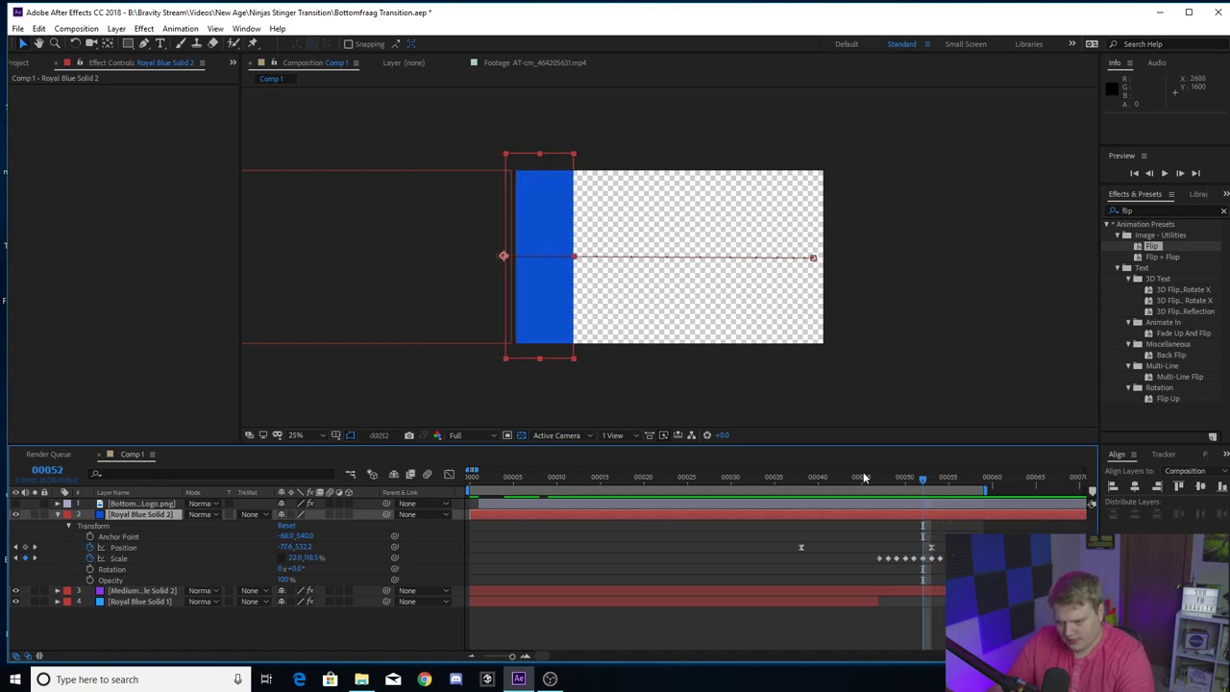
key(Page_Up)
key(Page_Up)
key(Page_Up)
key(Page_Up)
key(Page_Up)
key(Page_Up)
key(Page_Up)
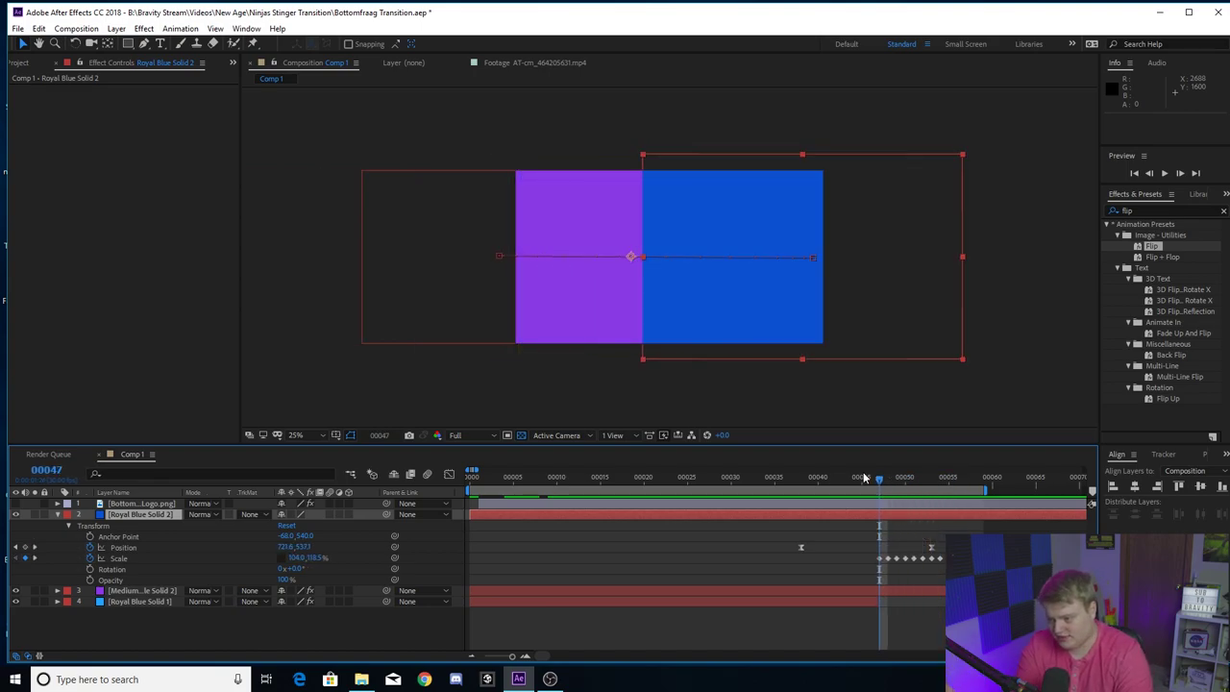
key(Page_Up)
key(Page_Up)
key(Page_Up)
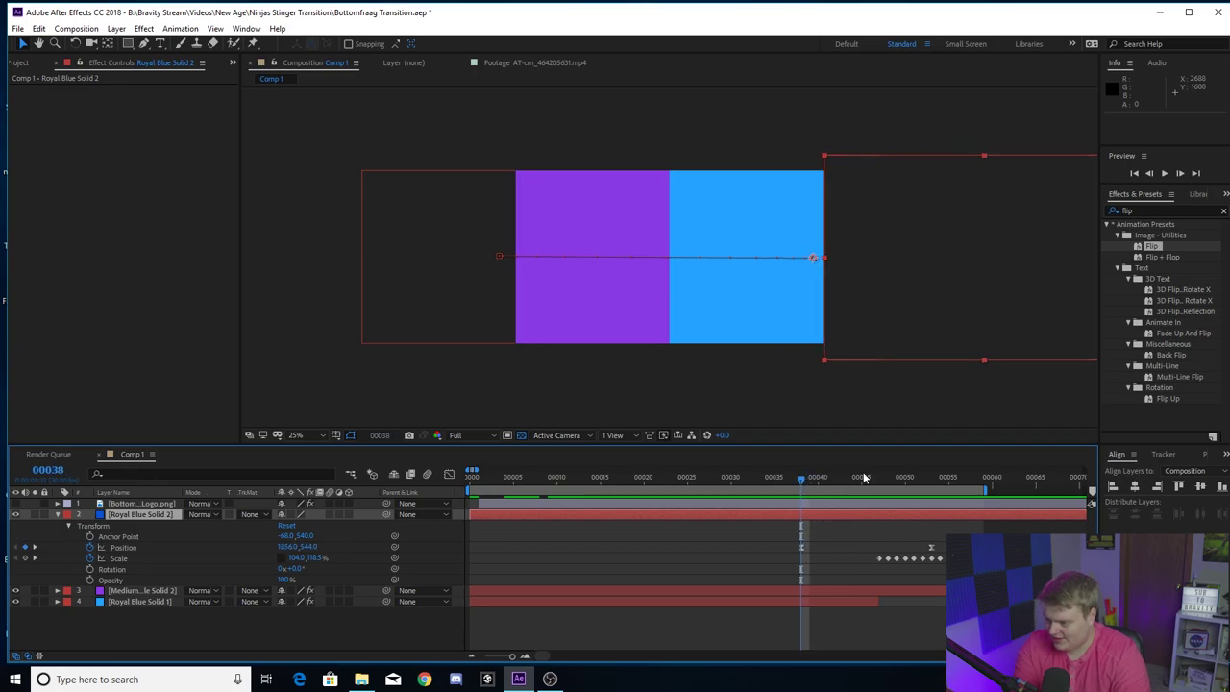
- Examine the full slide and shrink of Royal Blue Solid 2 by stepping forward from frame 38 to frame 56
key(Page_Down)
key(Page_Down)
key(Page_Down)
key(Page_Down)
key(Page_Down)
key(Page_Down)
key(Page_Down)
key(Page_Down)
key(Page_Down)
key(Page_Down)
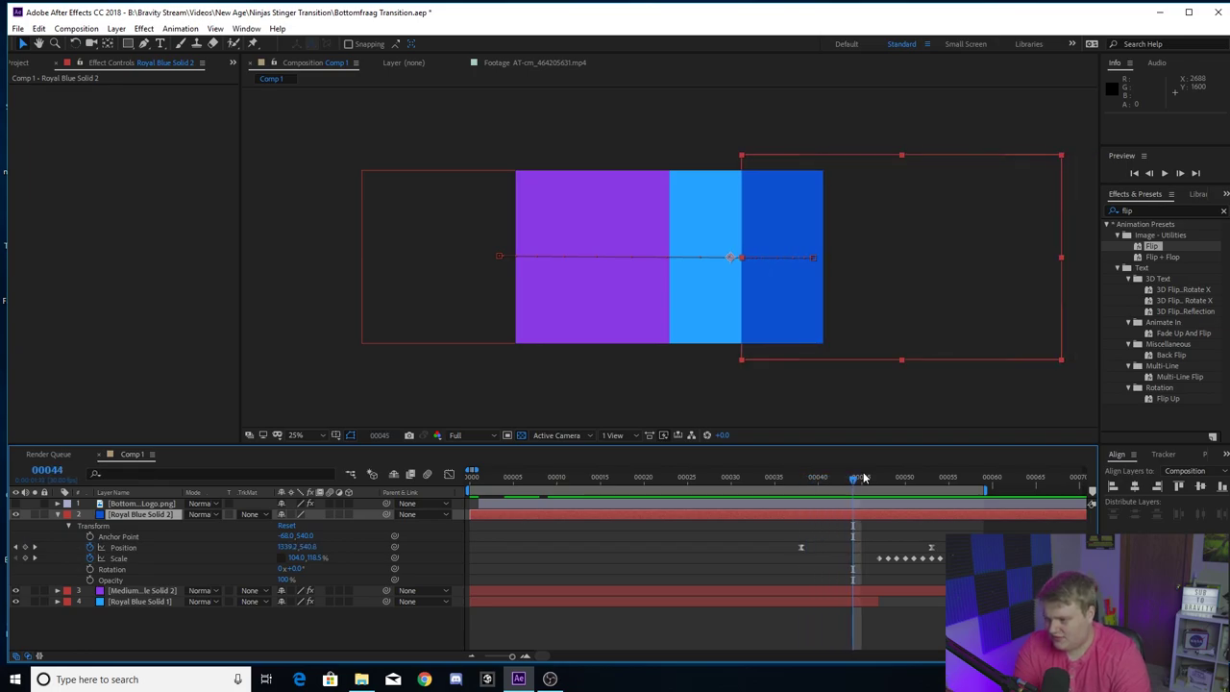
key(Page_Down)
key(Page_Down)
key(Page_Down)
key(Page_Down)
key(Page_Down)
key(Page_Down)
key(Page_Down)
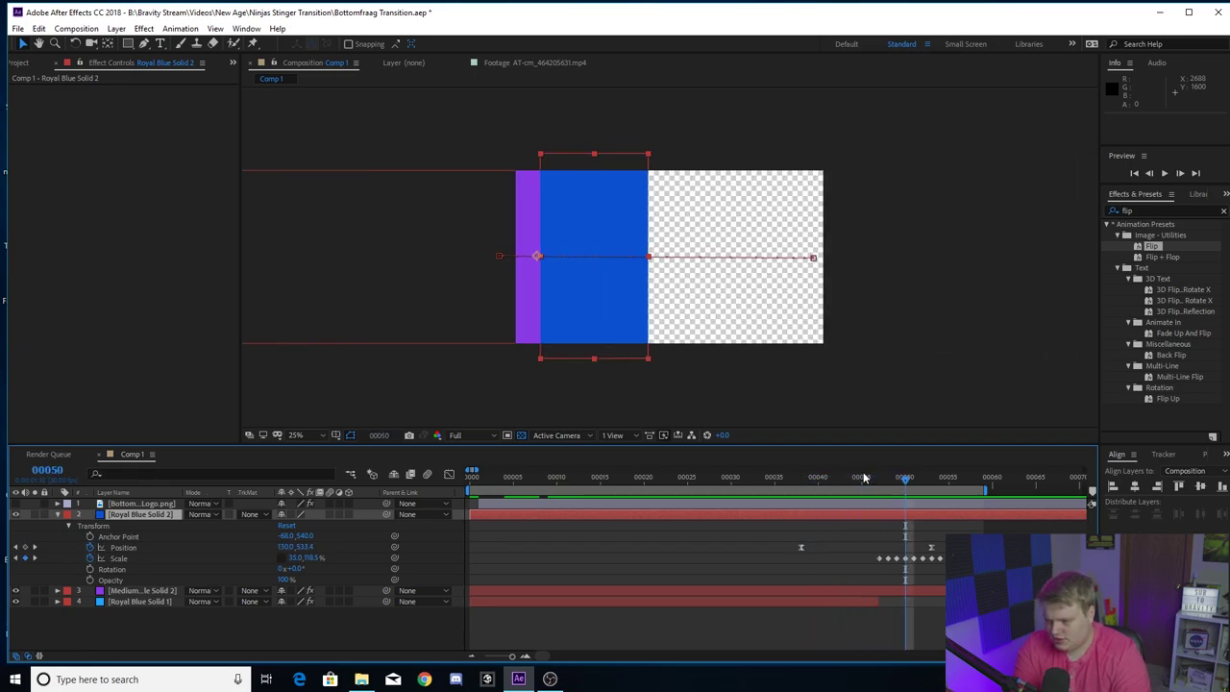
key(Page_Down)
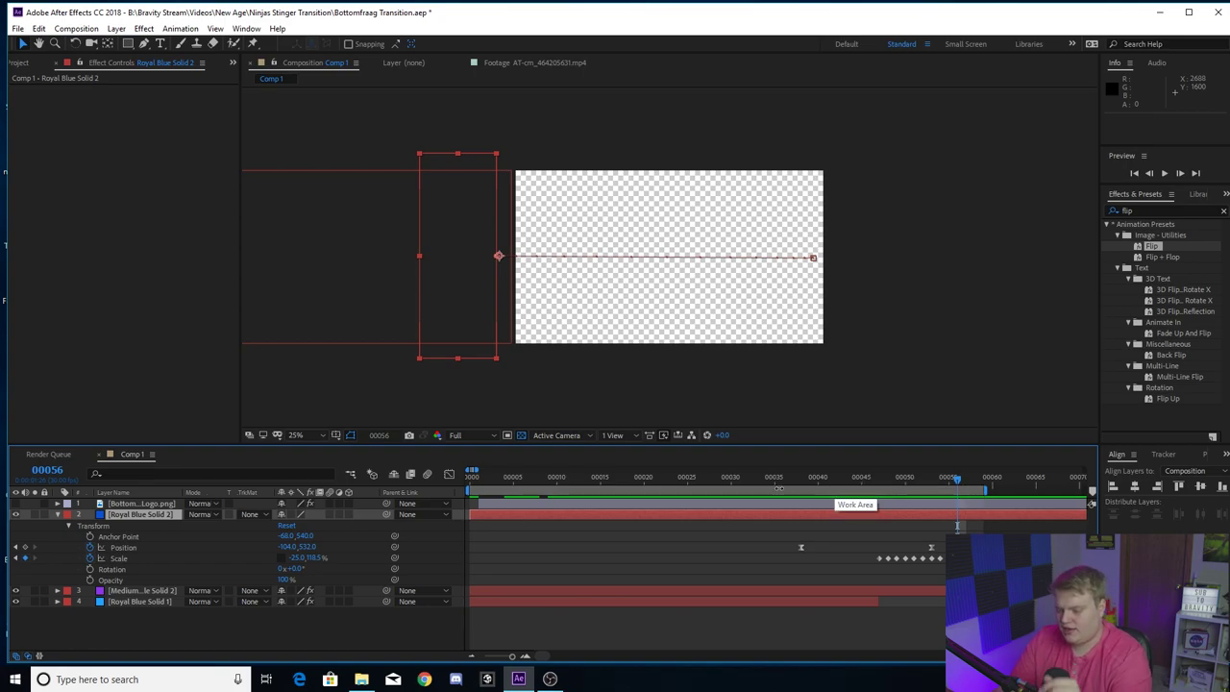
- Preview the entrance of Royal Blue Solid 2 from frame 34 and stop at frame 43
click(768, 480)
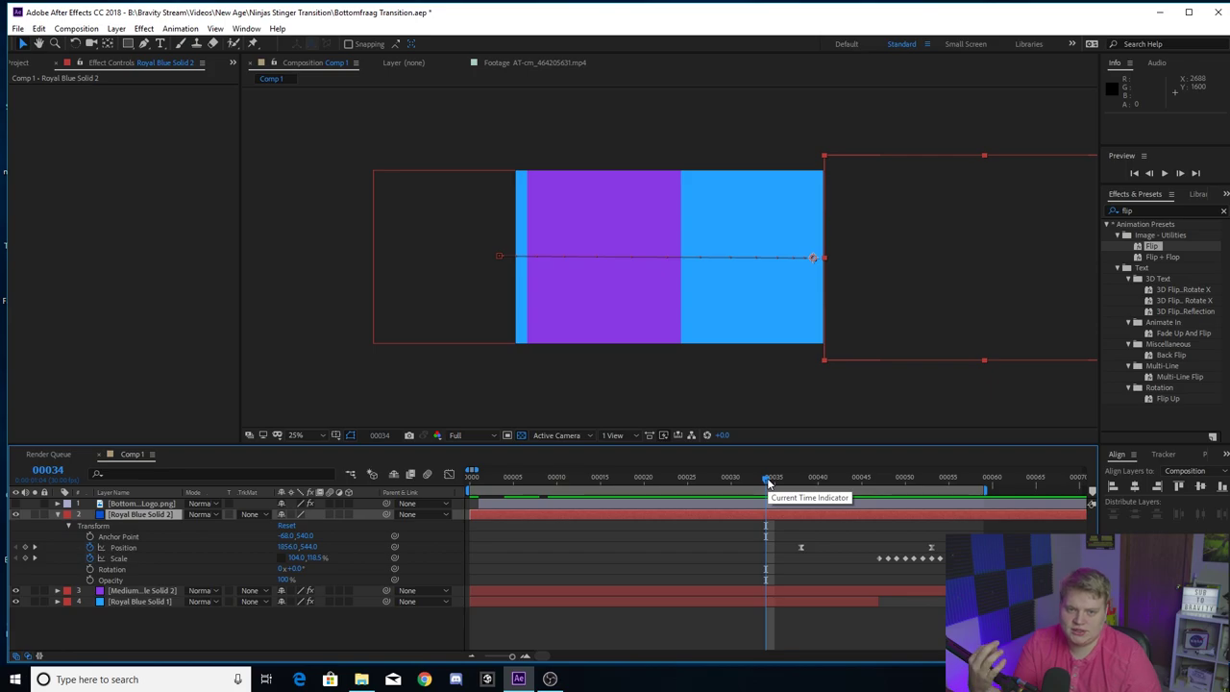
key(space)
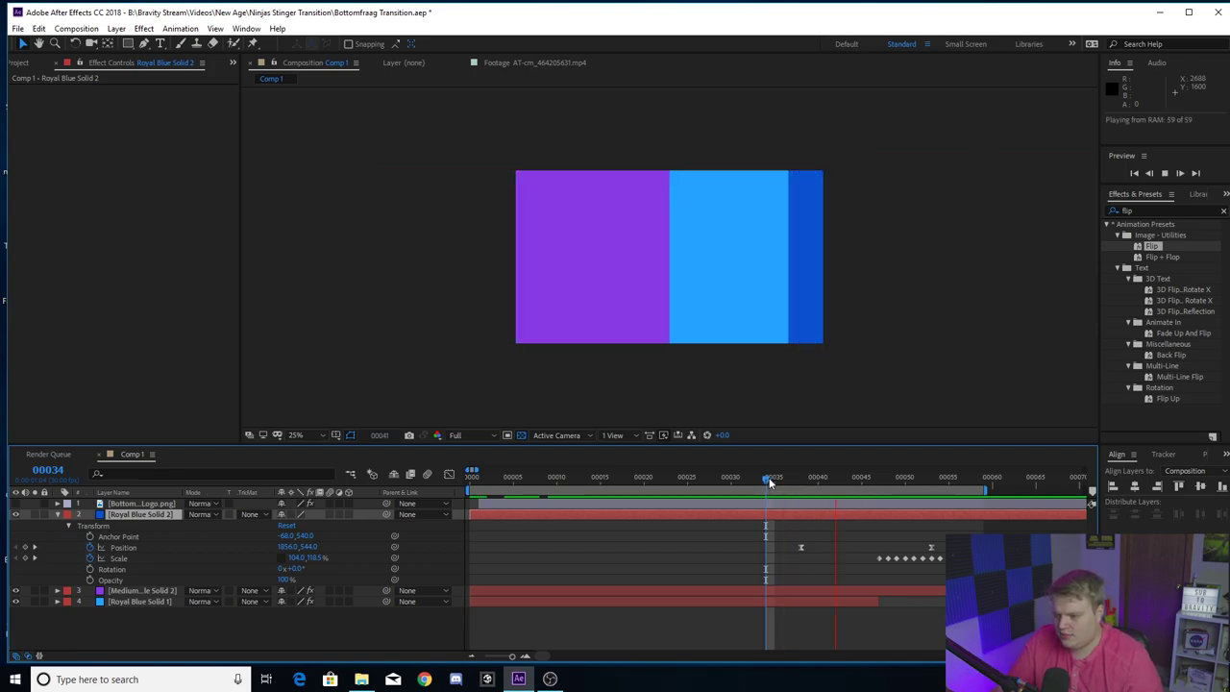
drag(795, 479, 843, 478)
- Hide Royal Blue Solid 2 temporarily to examine the solids beneath it up to frame 45, and show it again
click(15, 514)
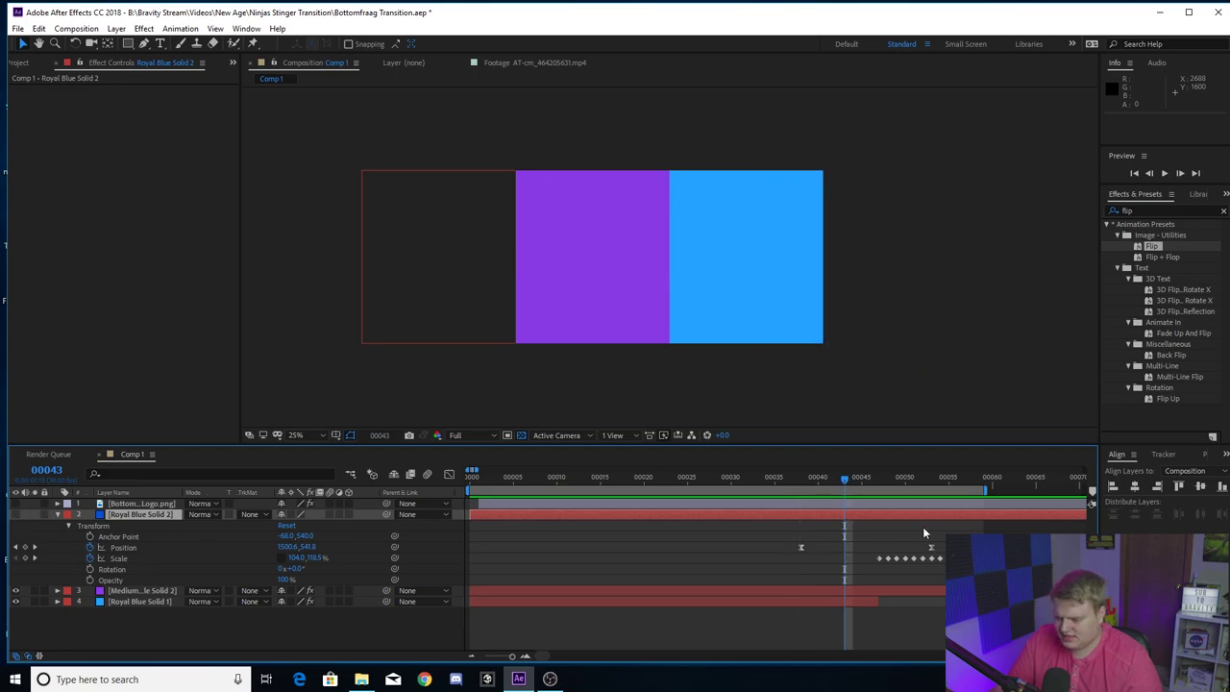
click(876, 479)
drag(874, 477, 865, 489)
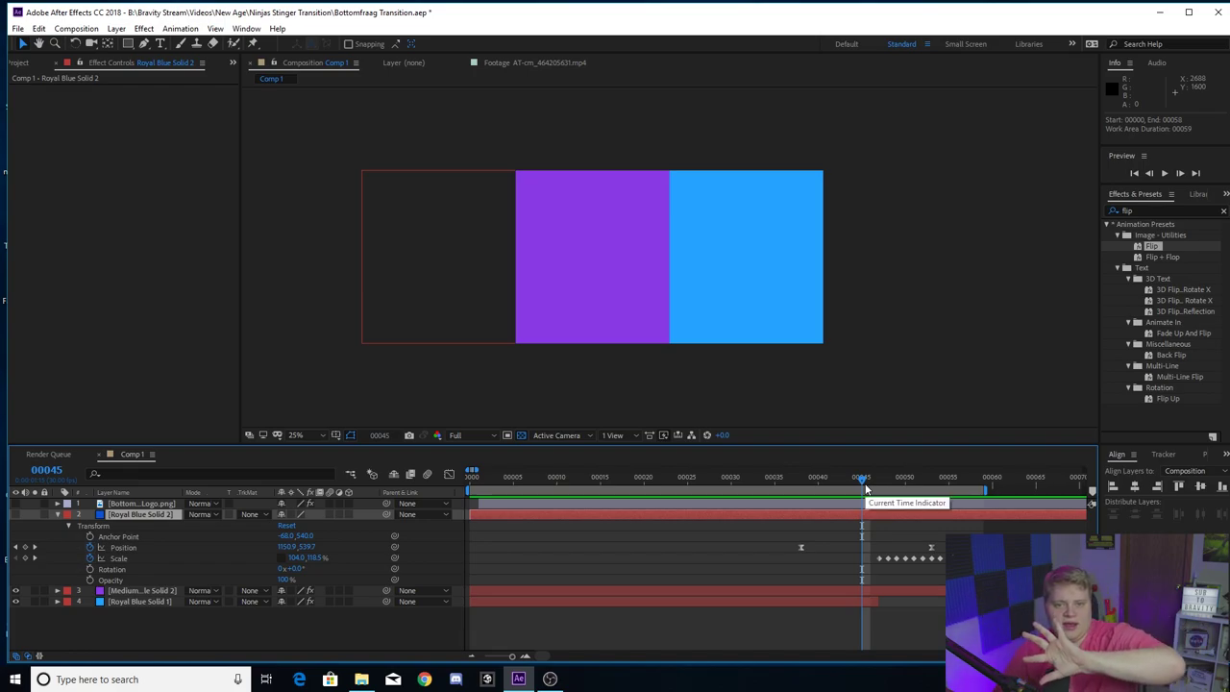
click(15, 514)
- Trim the end of Royal Blue Solid 1 at frame 47 and check the uncovered area at frame 49
drag(863, 485, 875, 485)
click(883, 605)
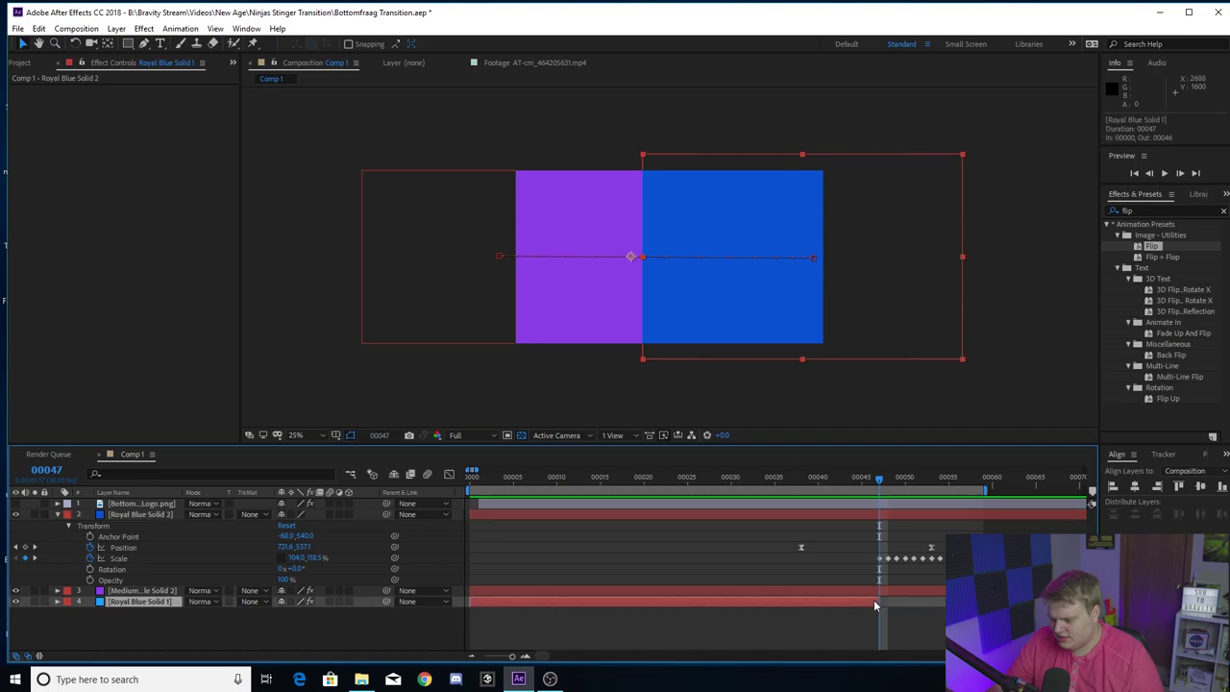
key(alt+bracketright)
mouse_move(878, 485)
mouse_down()
mouse_move(854, 485)
mouse_move(956, 488)
mouse_move(868, 500)
mouse_move(896, 490)
mouse_up()
click(16, 515)
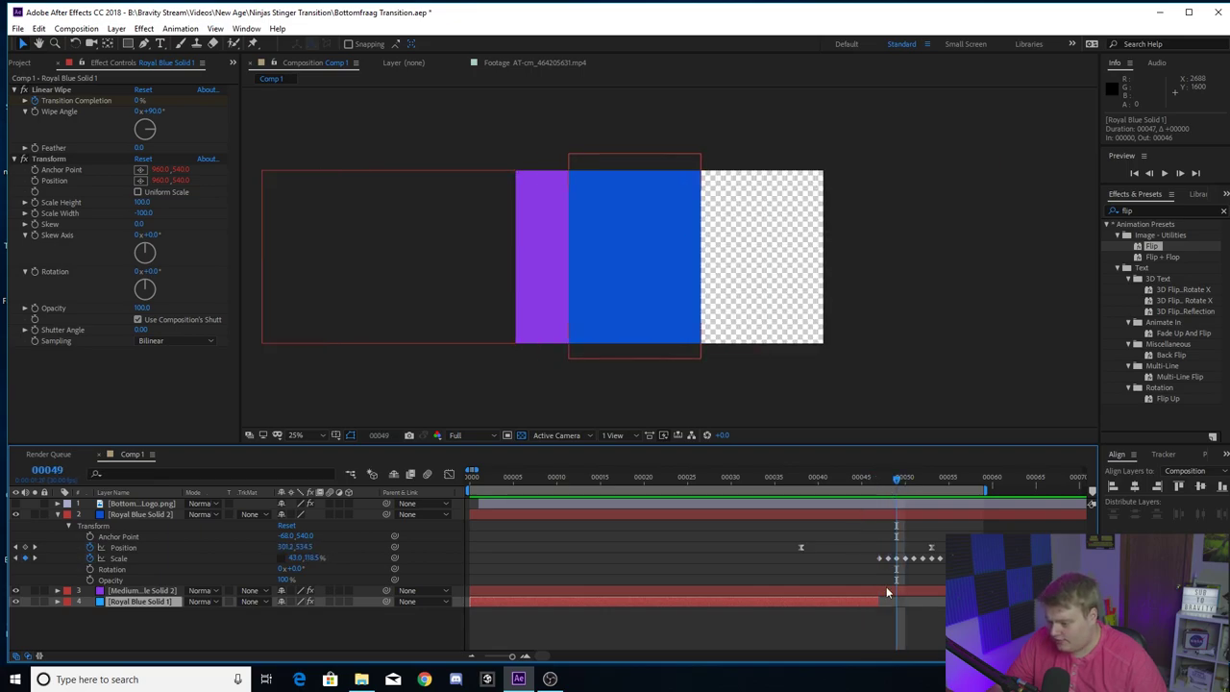
- Expand Medium Purple Solid 2, select all its Position keyframes and inspect its position at frame 47
click(112, 593)
click(57, 590)
scroll(774, 652, down, 1)
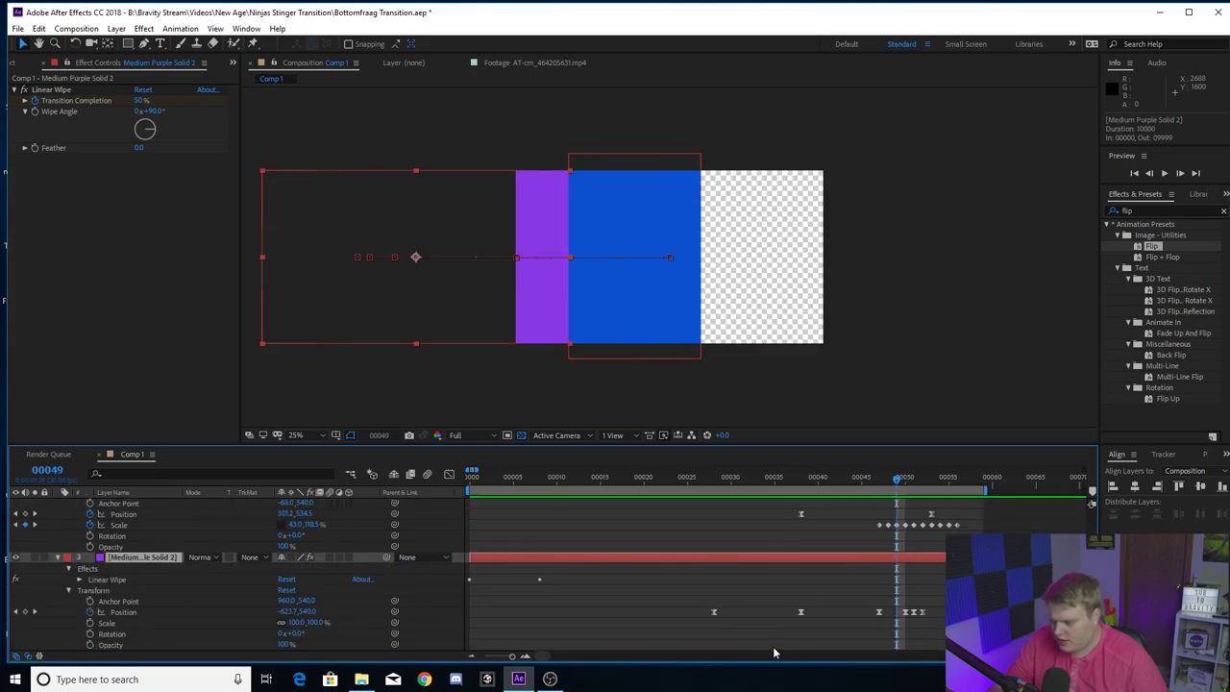
click(122, 613)
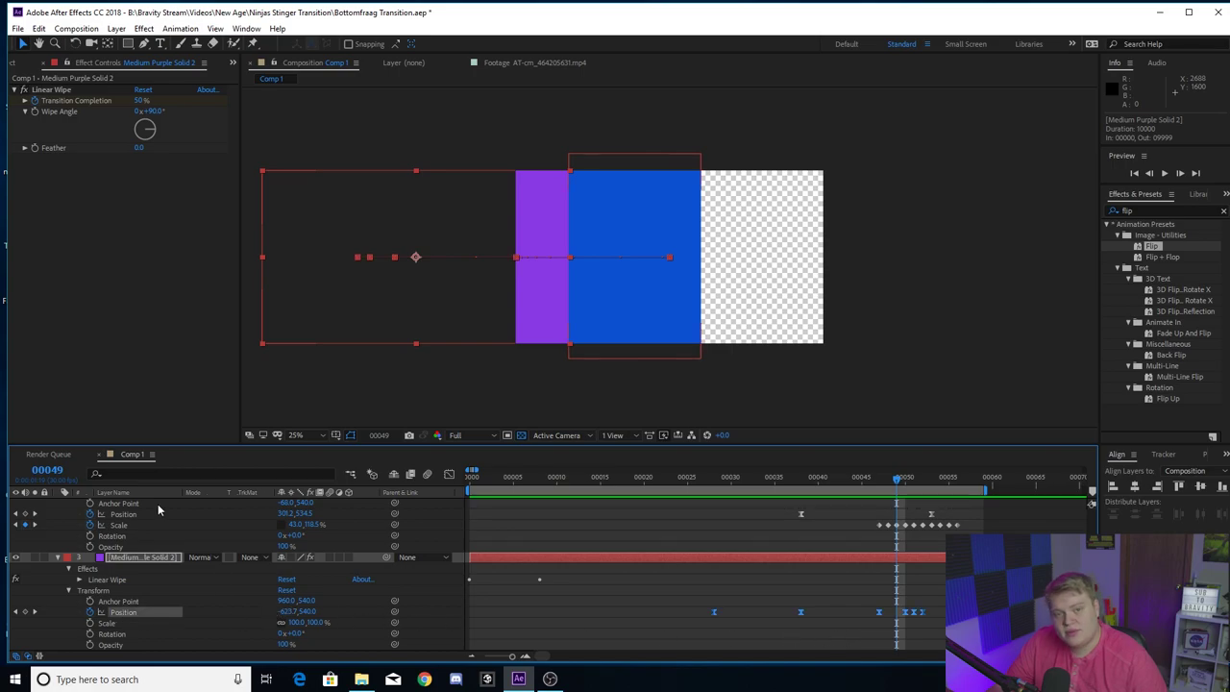
mouse_move(893, 482)
mouse_down()
mouse_move(863, 483)
mouse_move(921, 484)
mouse_move(872, 482)
mouse_move(884, 480)
mouse_up()
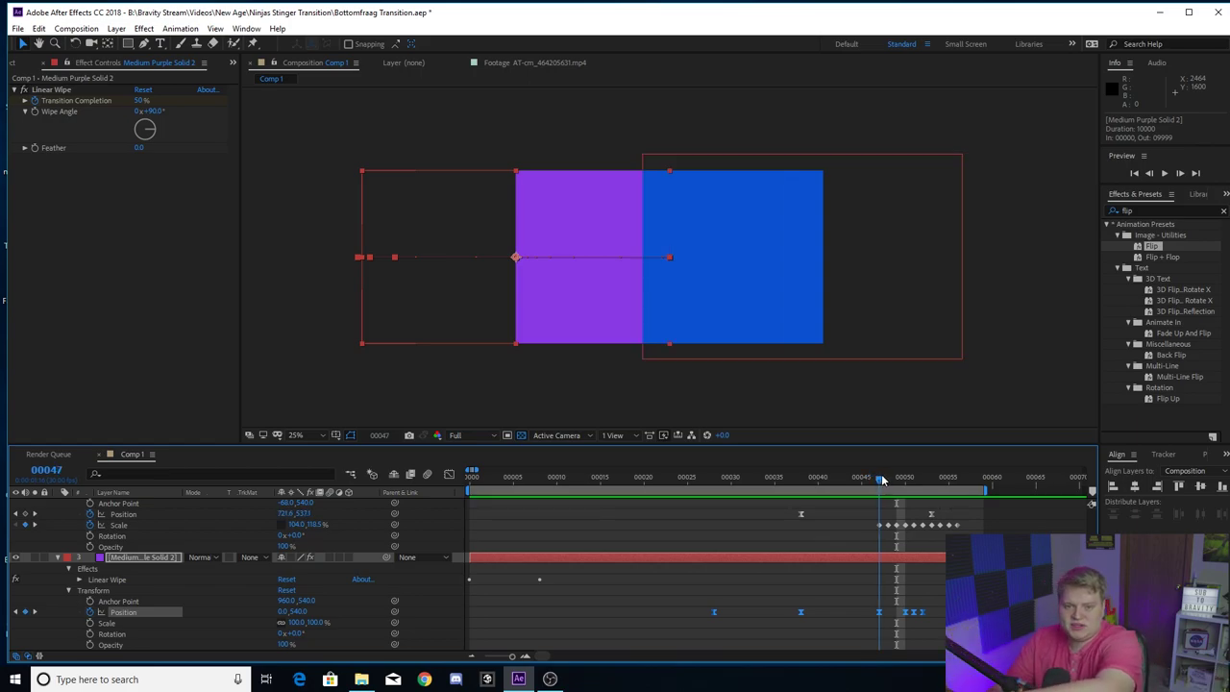
- Preview the transition from frame 12, pausing at frame 37 and frame 50
drag(882, 480, 272, 470)
key(space)
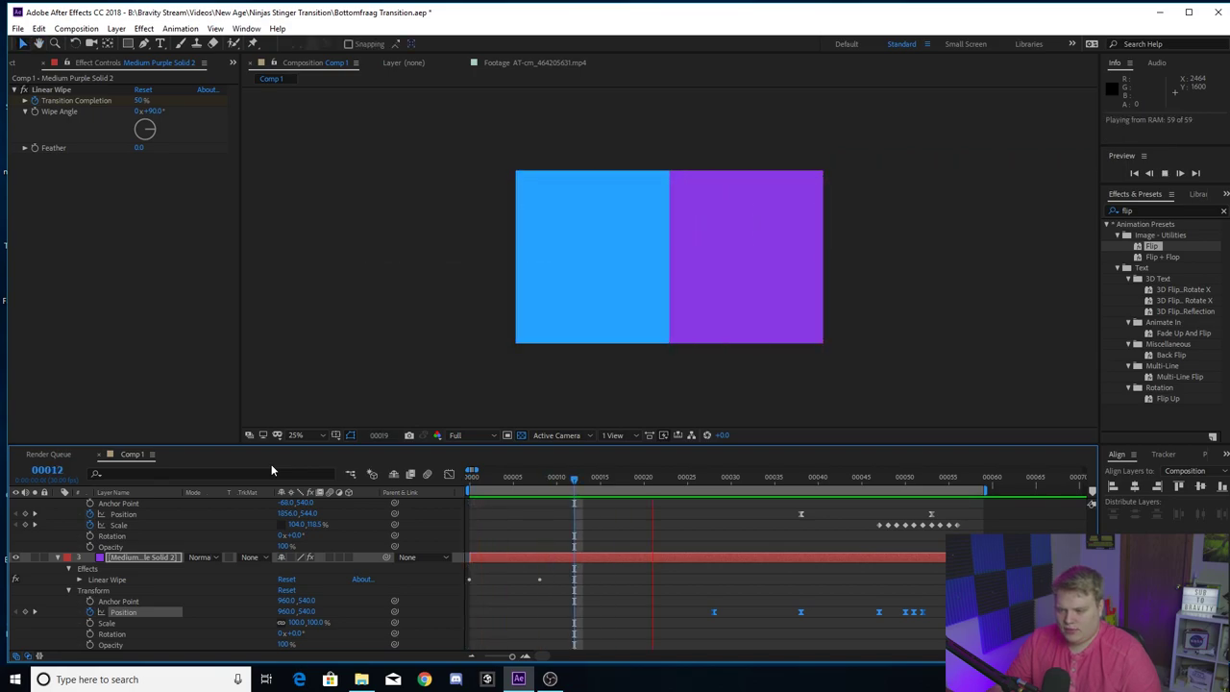
key(space)
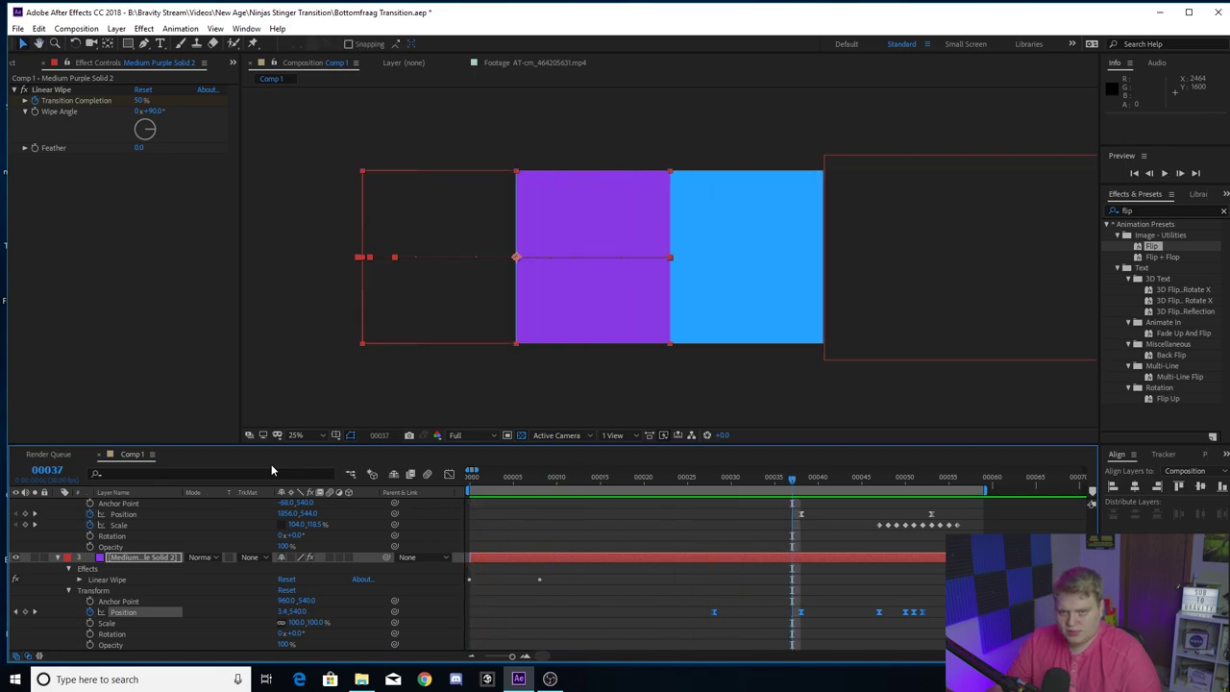
key(space)
key(space)
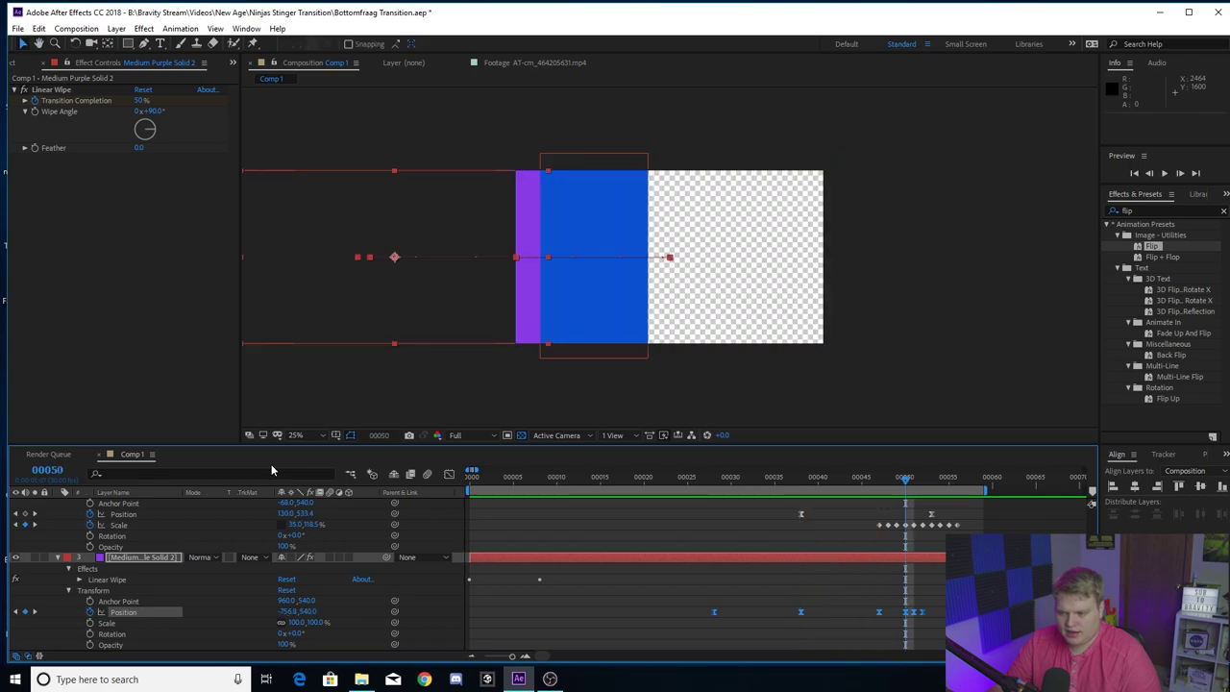
- Replay the solids' transition several times from frame 0, stopping at frame 48
key(space)
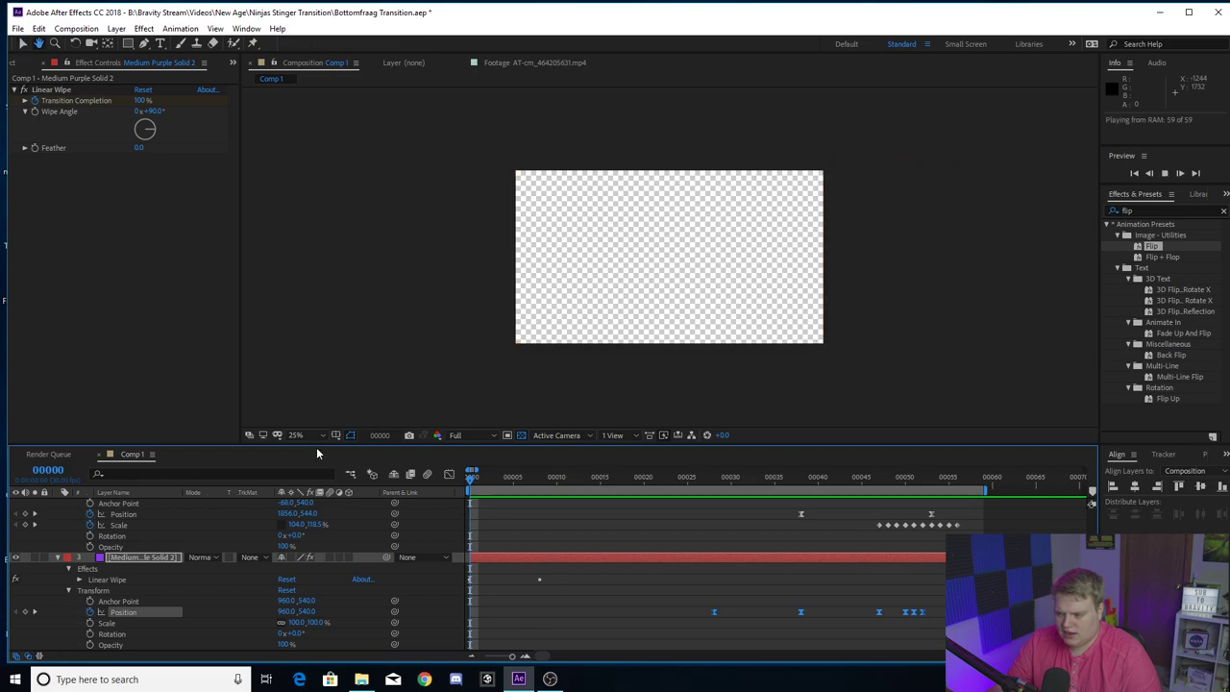
key(space)
key(space)
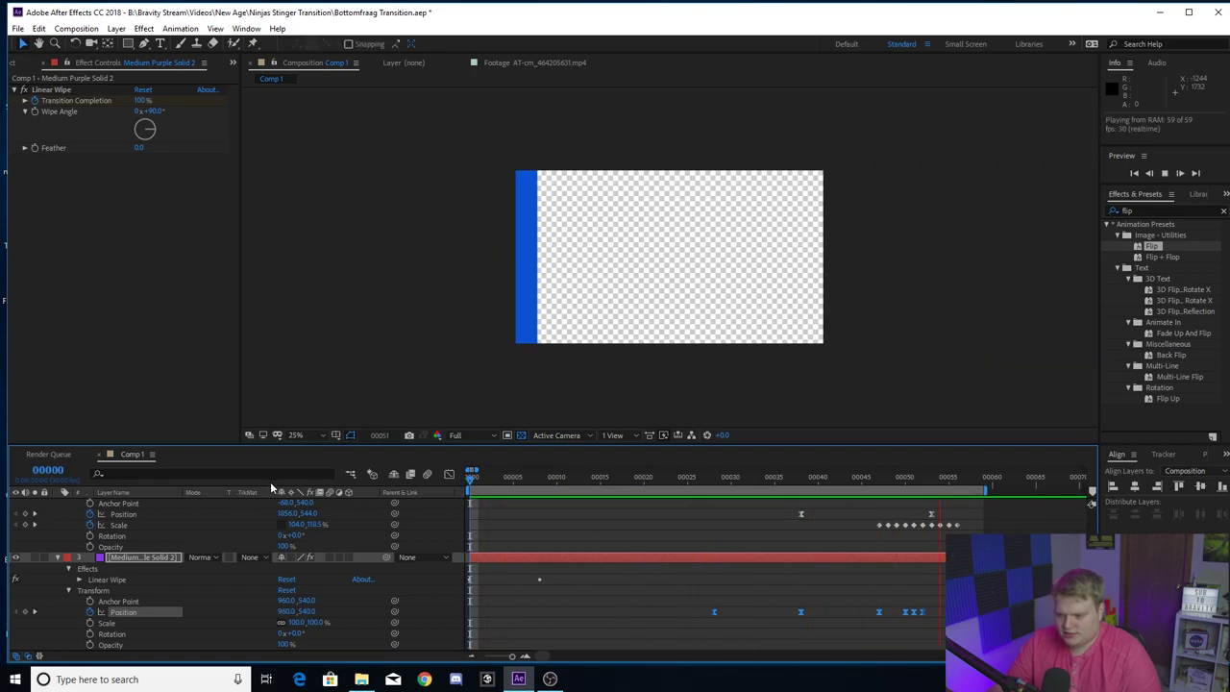
key(space)
key(space)
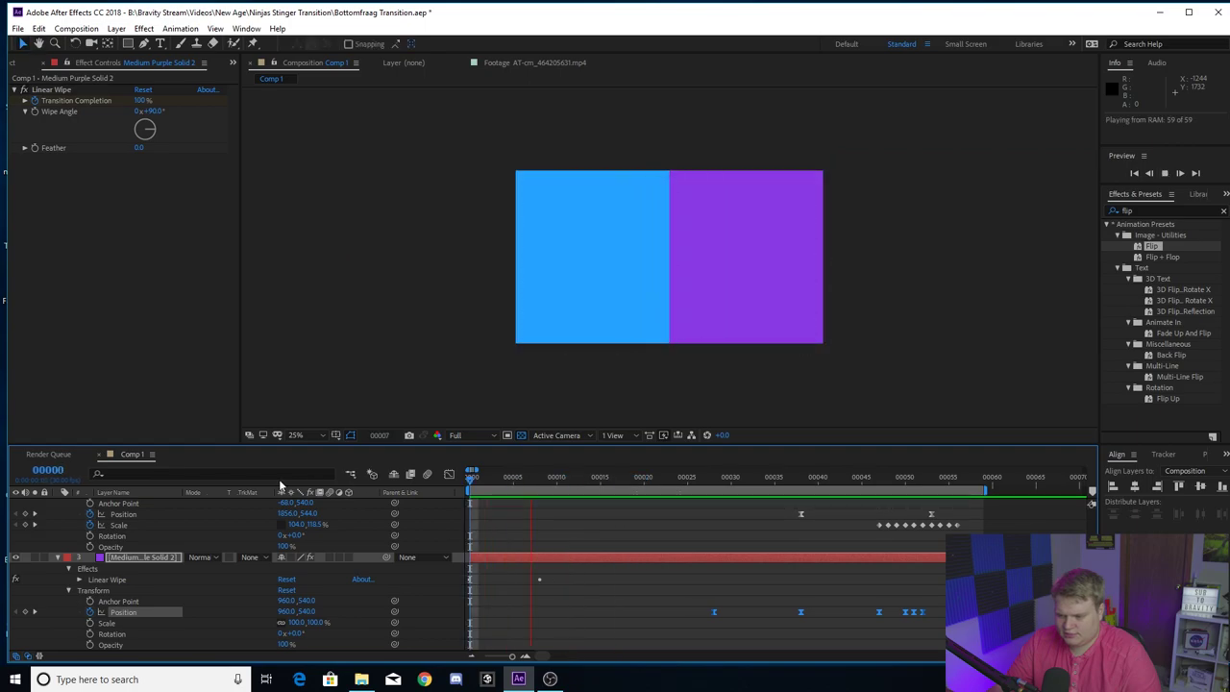
key(space)
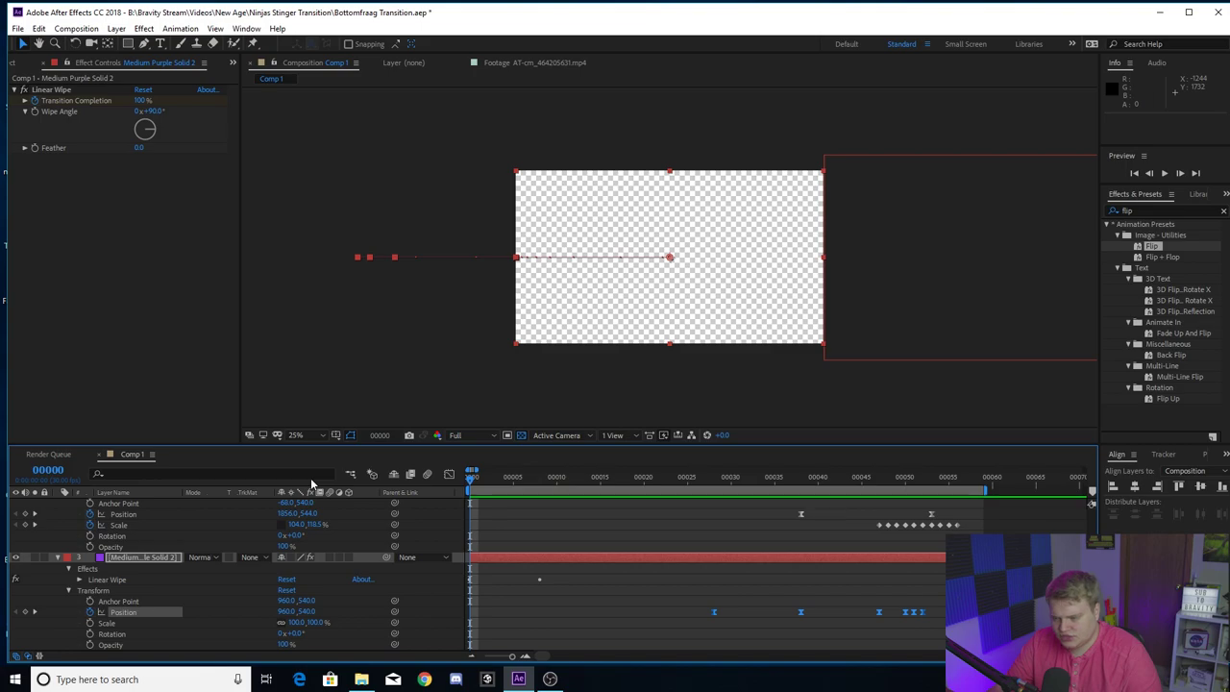
key(space)
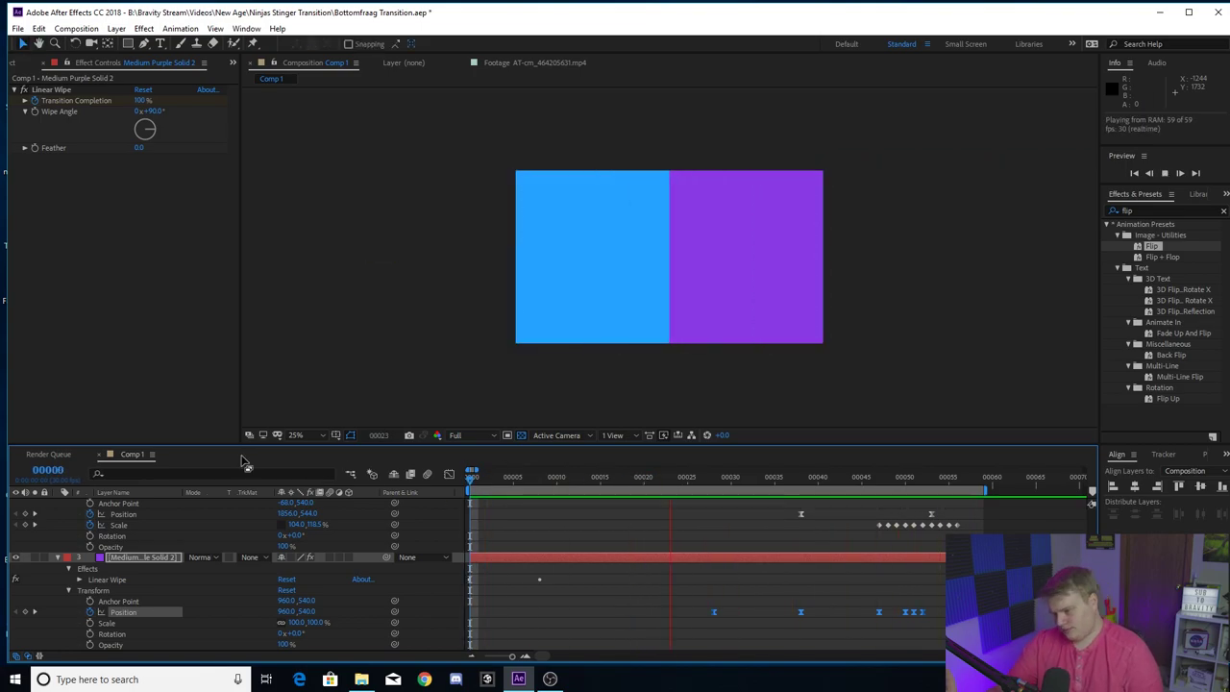
key(space)
- Return to frame 0 and play the whole transition again to review its timing
click(497, 481)
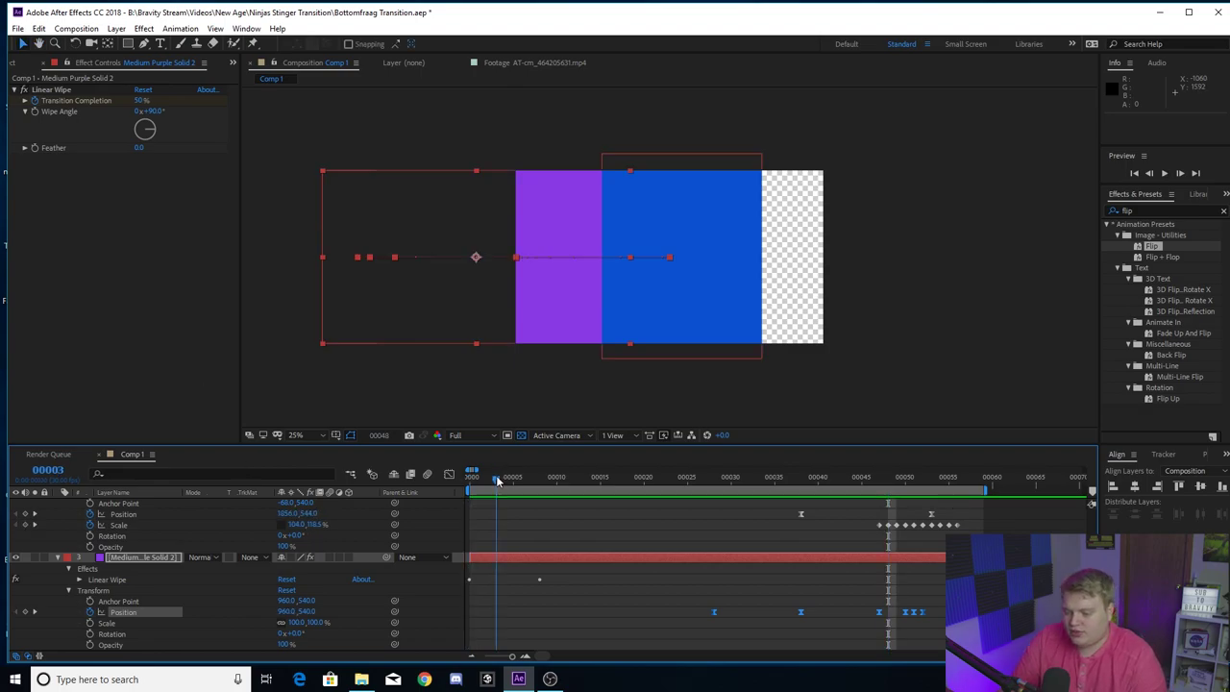
drag(497, 481, 346, 472)
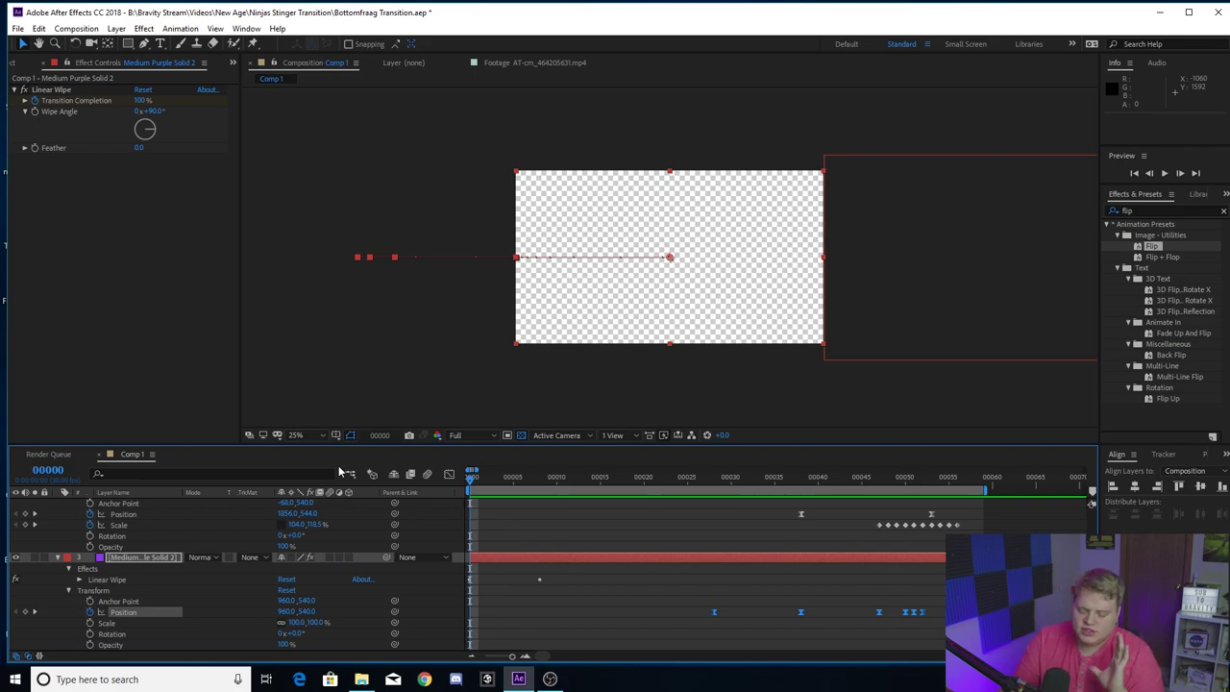
key(space)
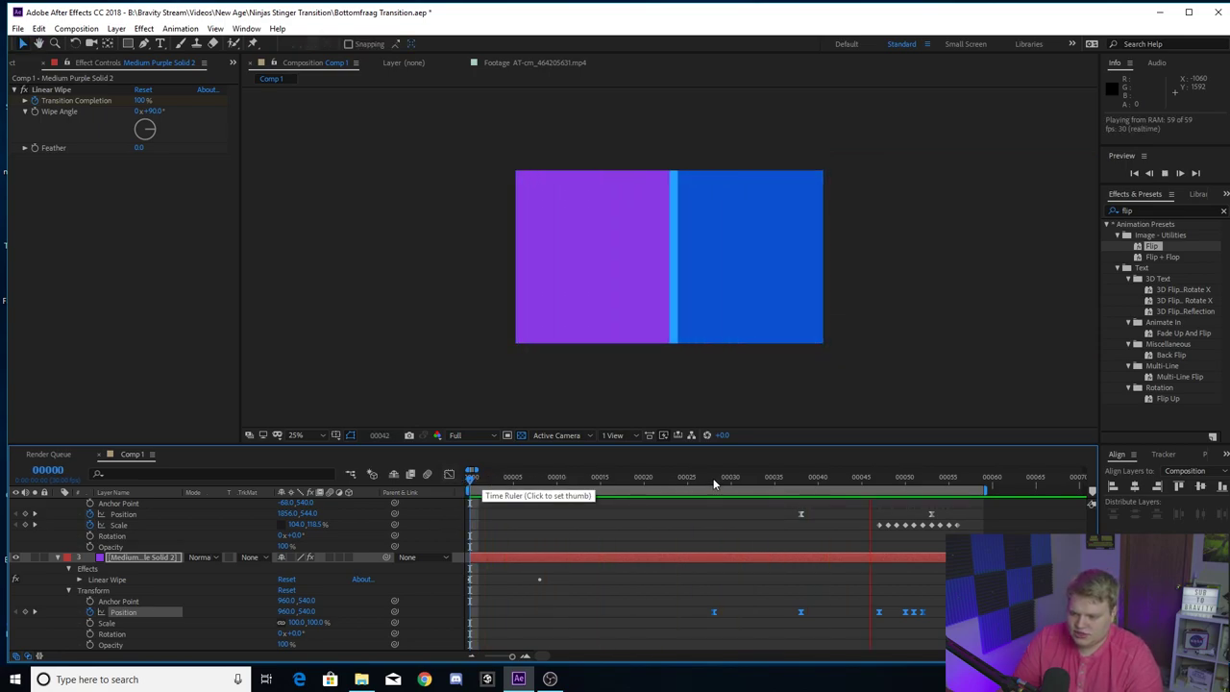
key(space)
key(space)
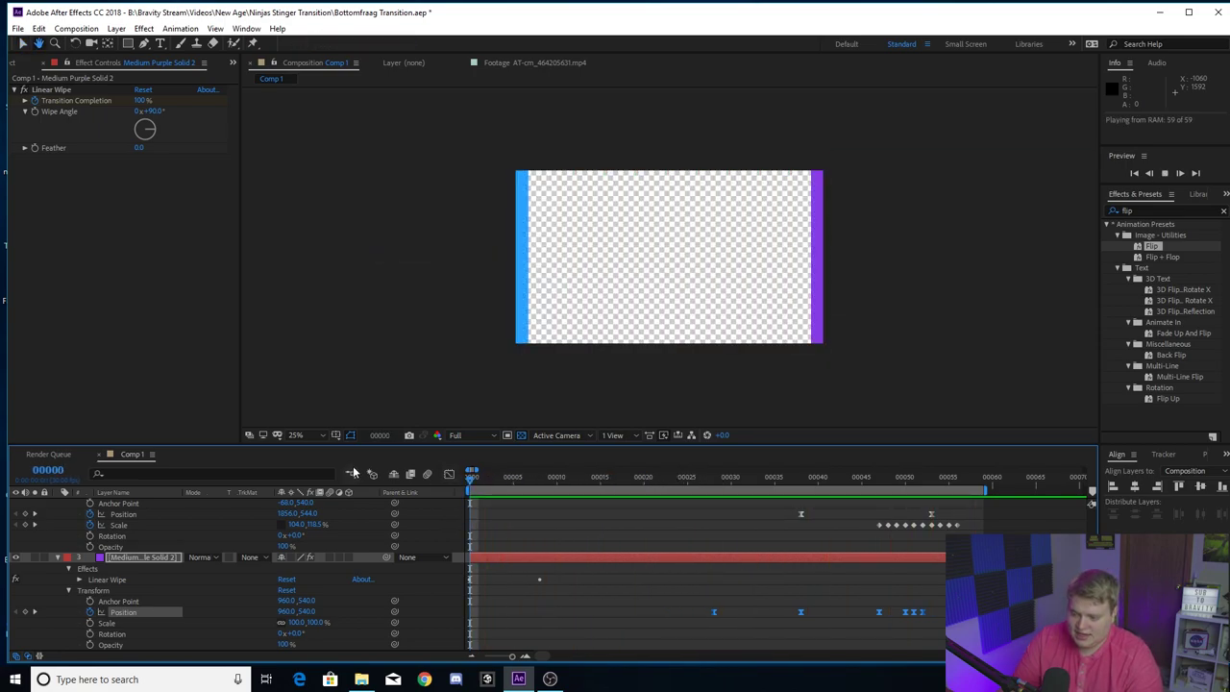
key(space)
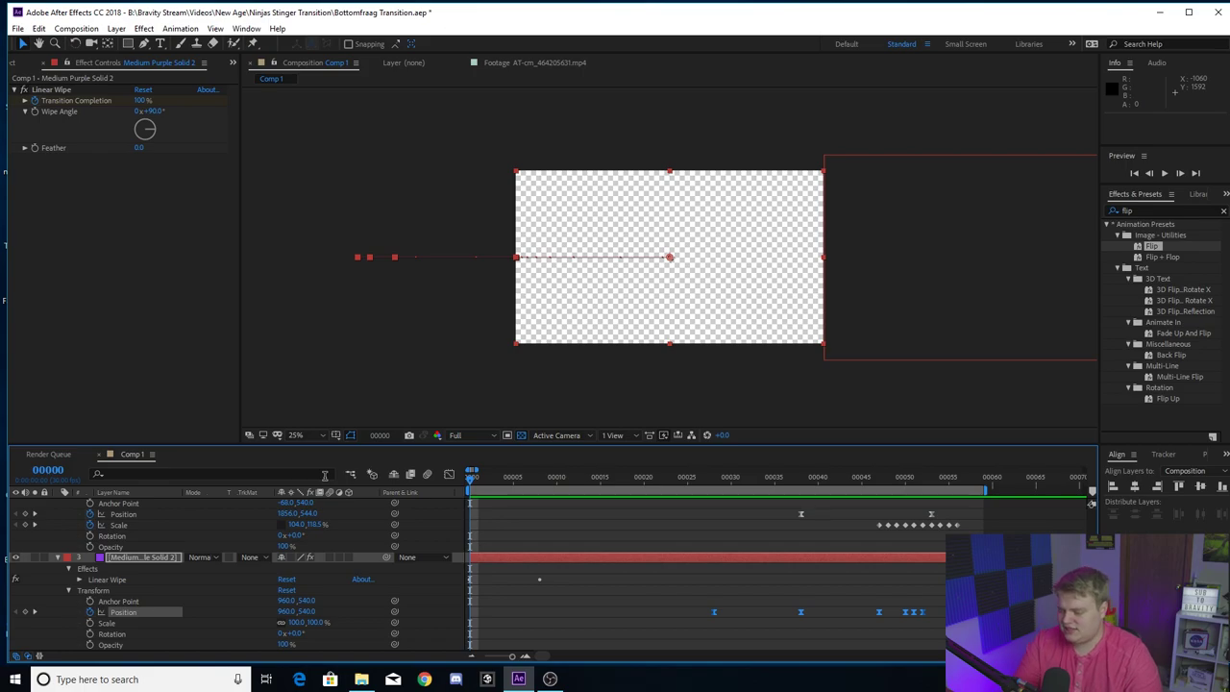
- Scrub through the opening wipe, return to frame 0 and preview up to frame 45
drag(492, 480, 588, 481)
drag(688, 478, 159, 417)
key(space)
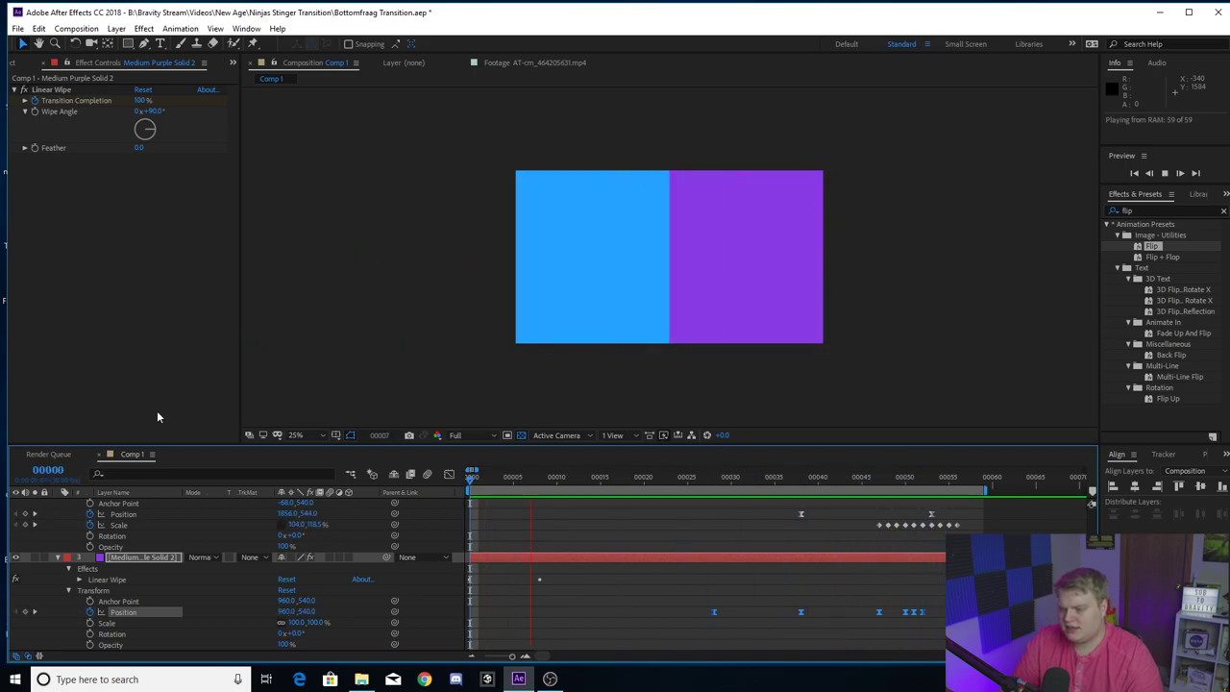
key(space)
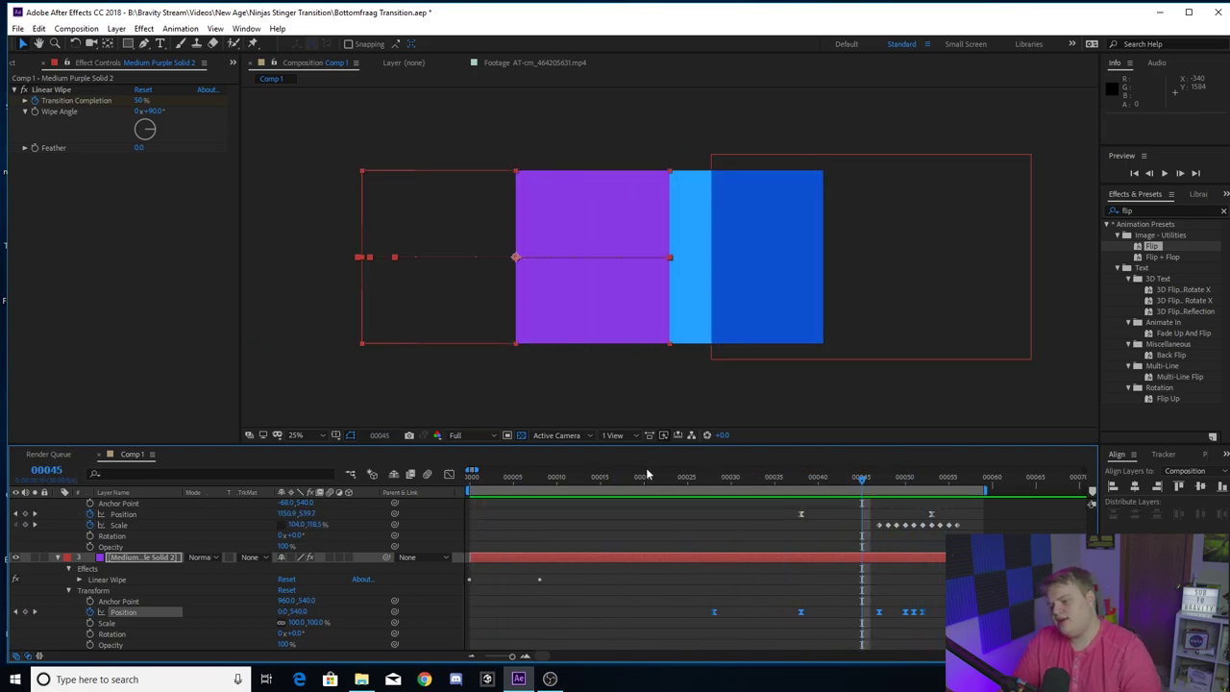
- Collapse Medium Purple Solid 2 and Royal Blue Solid 2, and make the BottomFraagLogo.png layer visible and selected
click(58, 558)
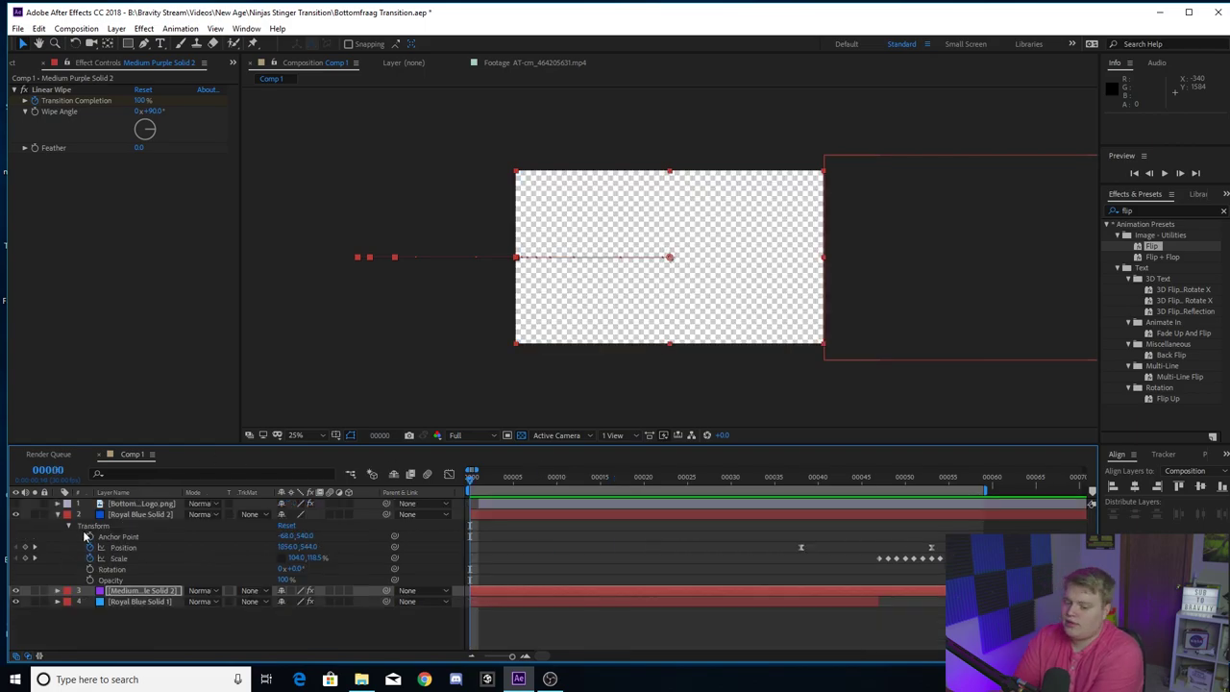
click(57, 515)
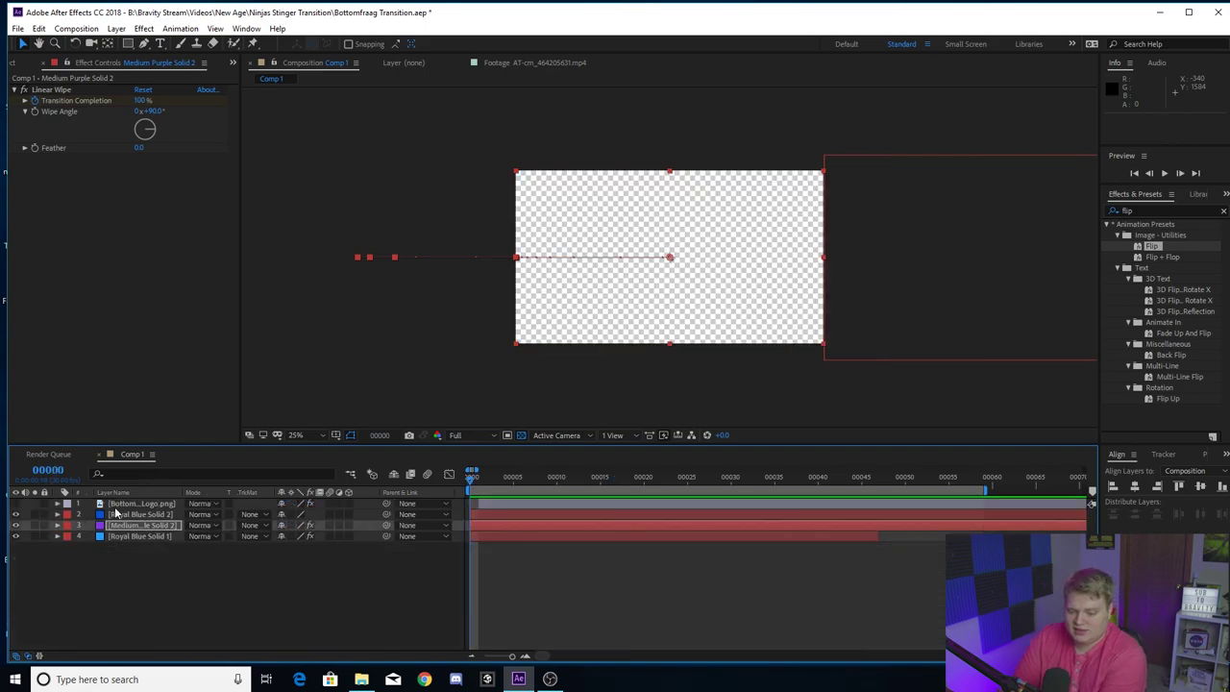
click(99, 506)
- Examine the logo over the solids up to frame 28 and return to frame 1
key(space)
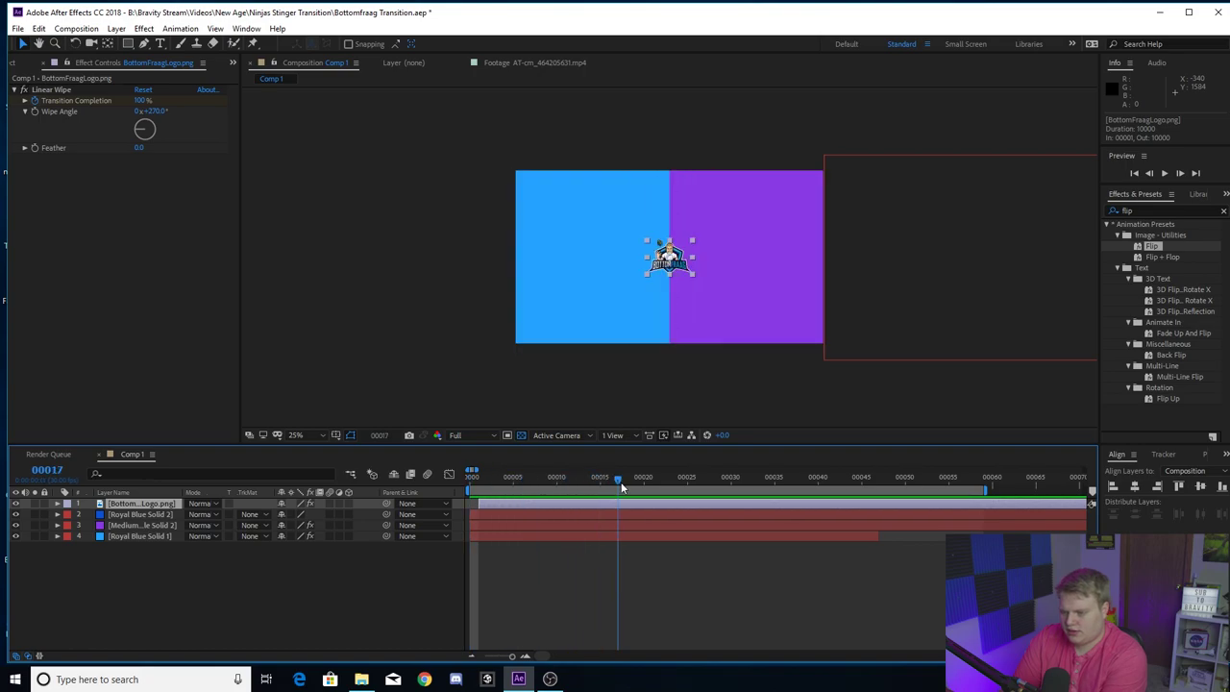
key(space)
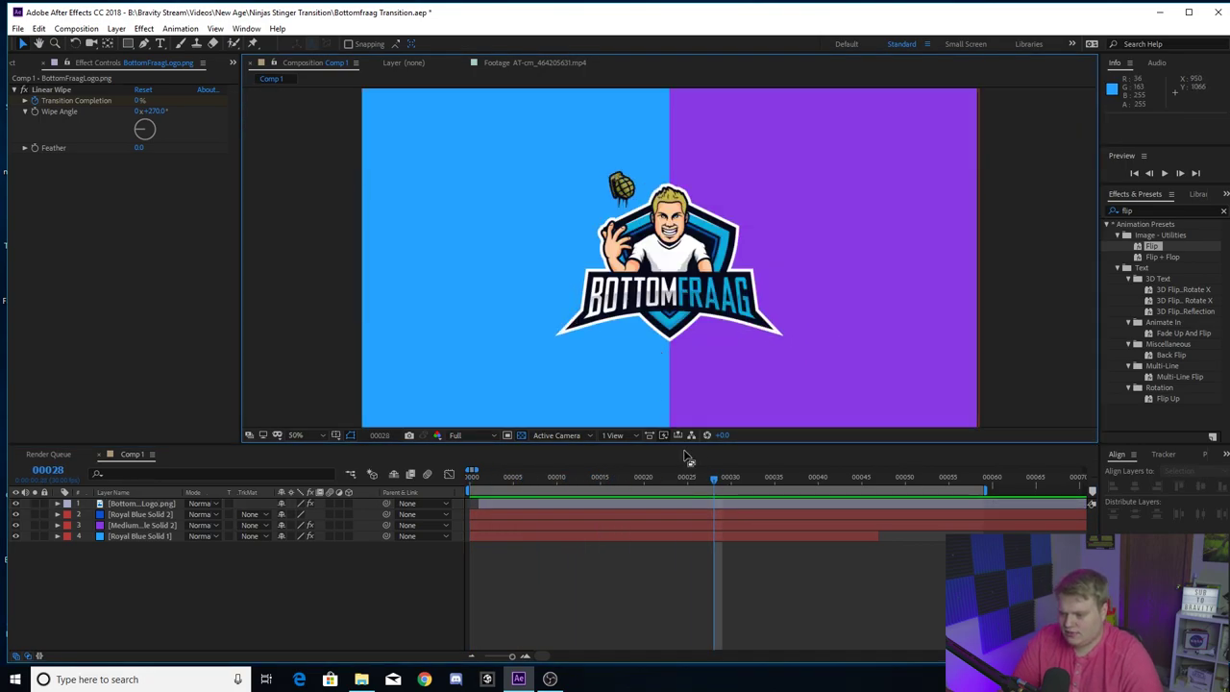
drag(703, 471, 480, 473)
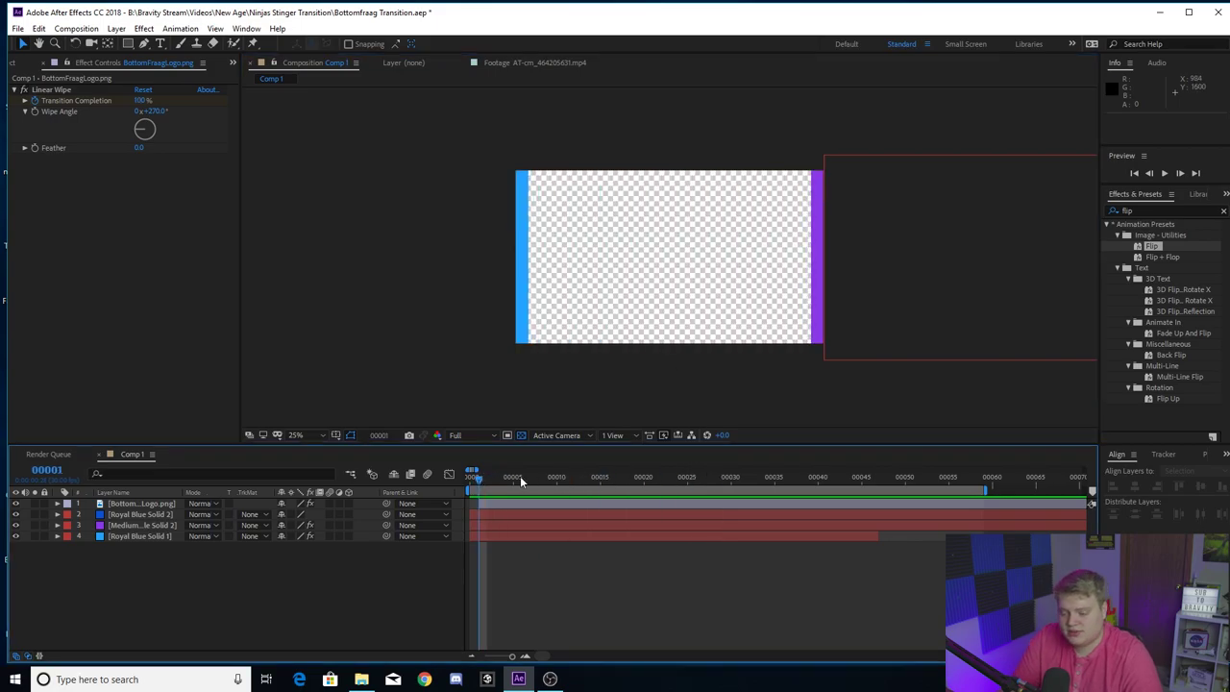
- Expand the BottomFraagLogo.png layer and inspect its Linear Wipe at the first Transition Completion keyframe on frame 6
click(58, 504)
drag(479, 478, 526, 483)
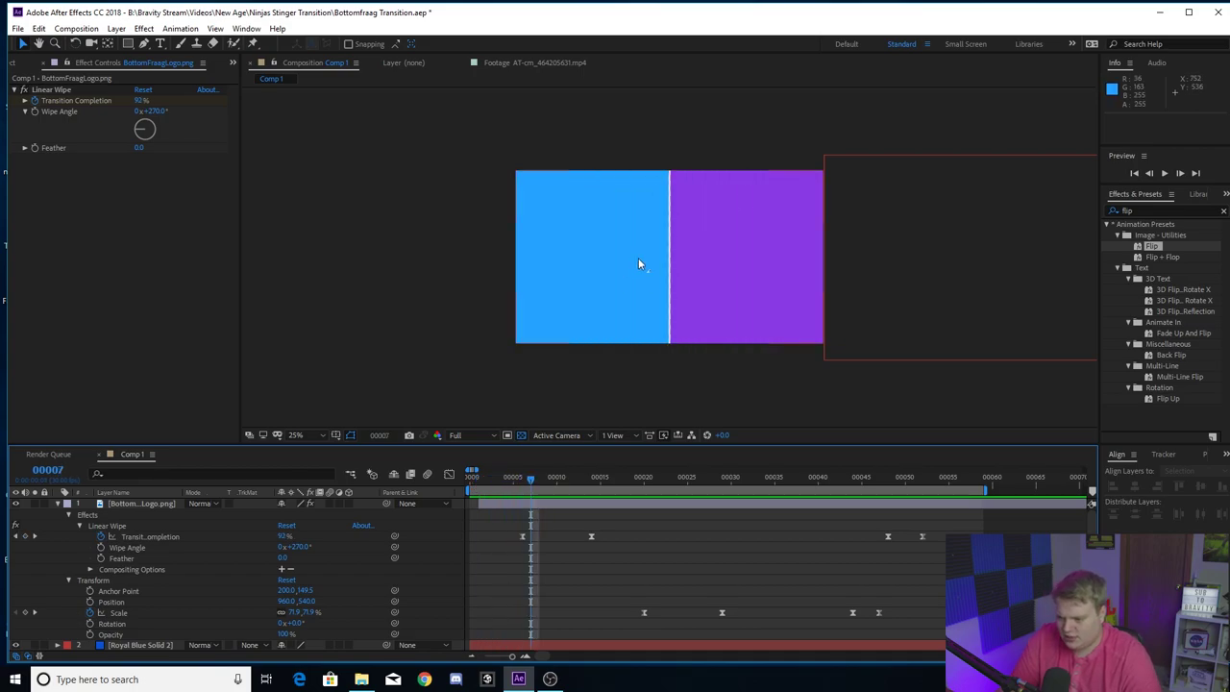
key(period)
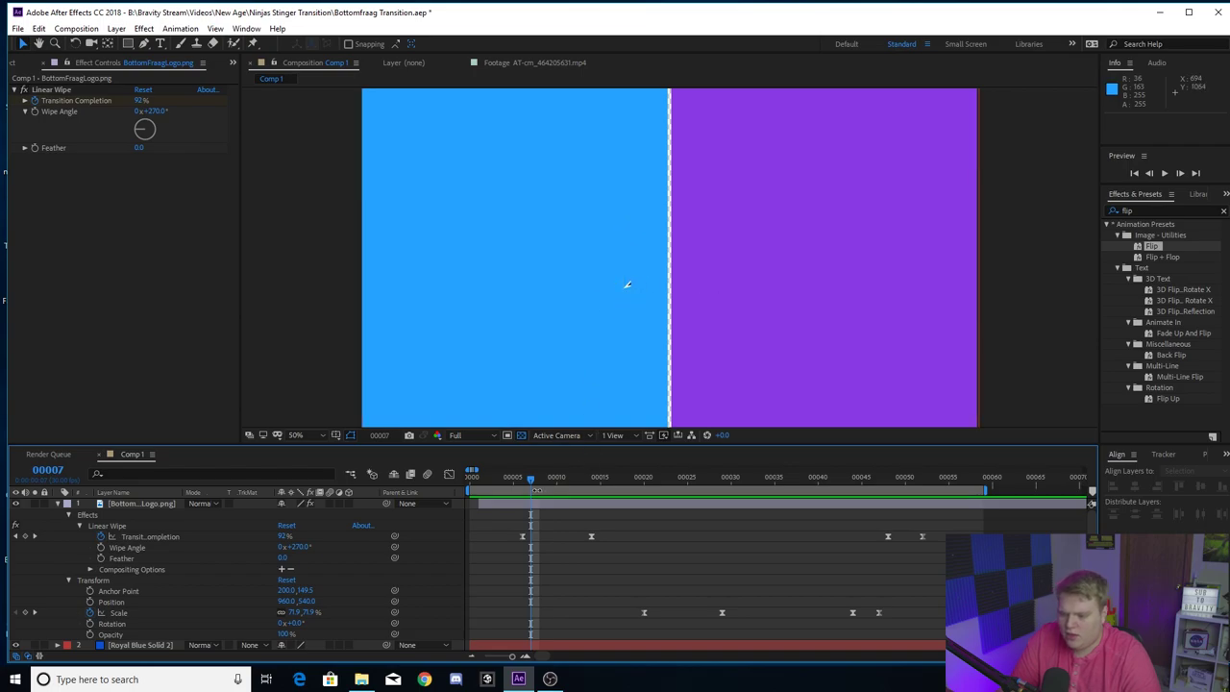
drag(530, 488, 522, 485)
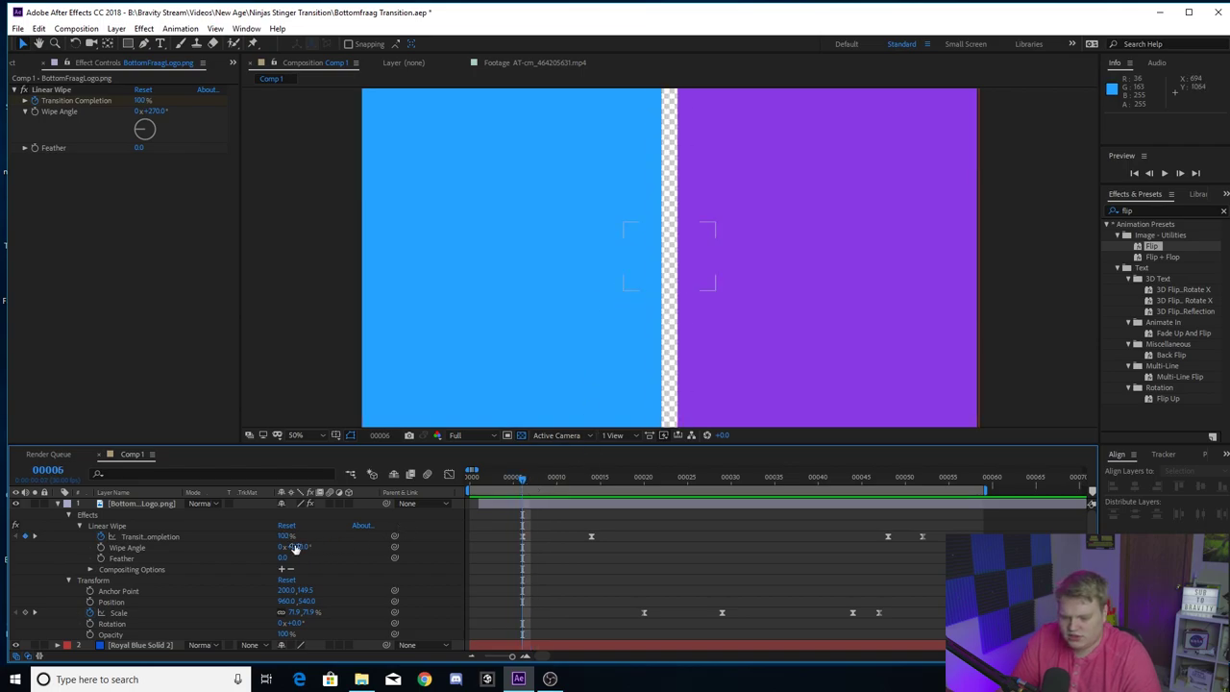
click(109, 527)
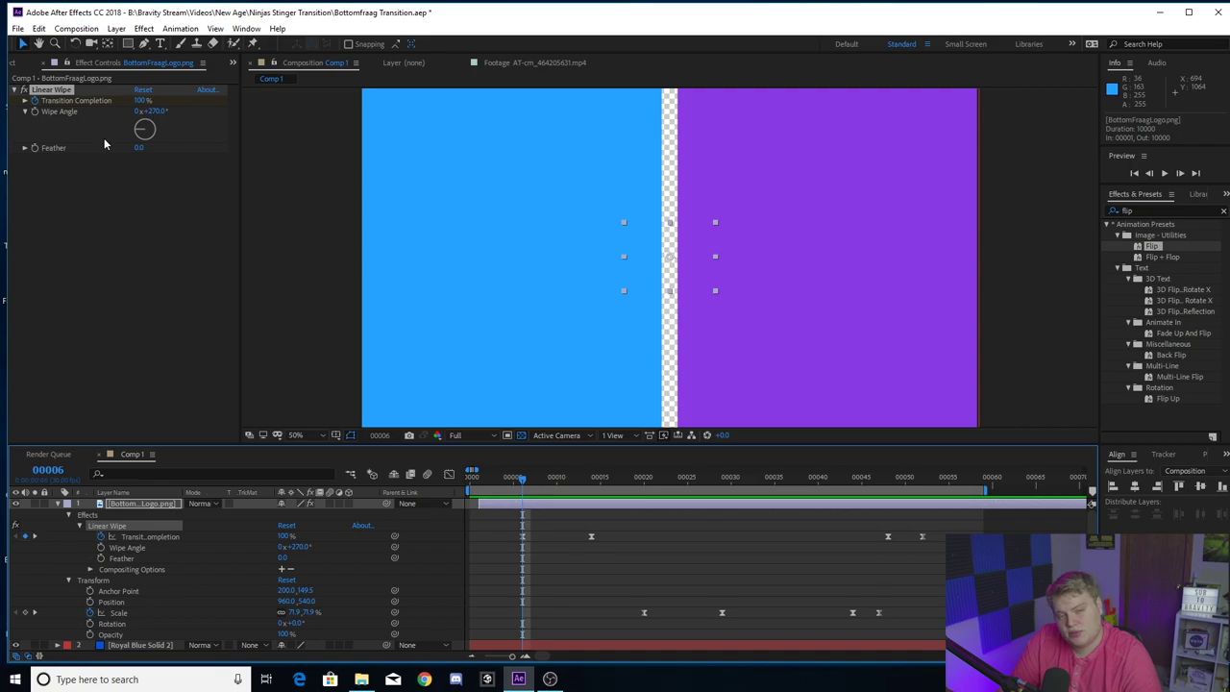
mouse_move(524, 483)
mouse_down()
mouse_move(557, 480)
mouse_move(522, 480)
mouse_up()
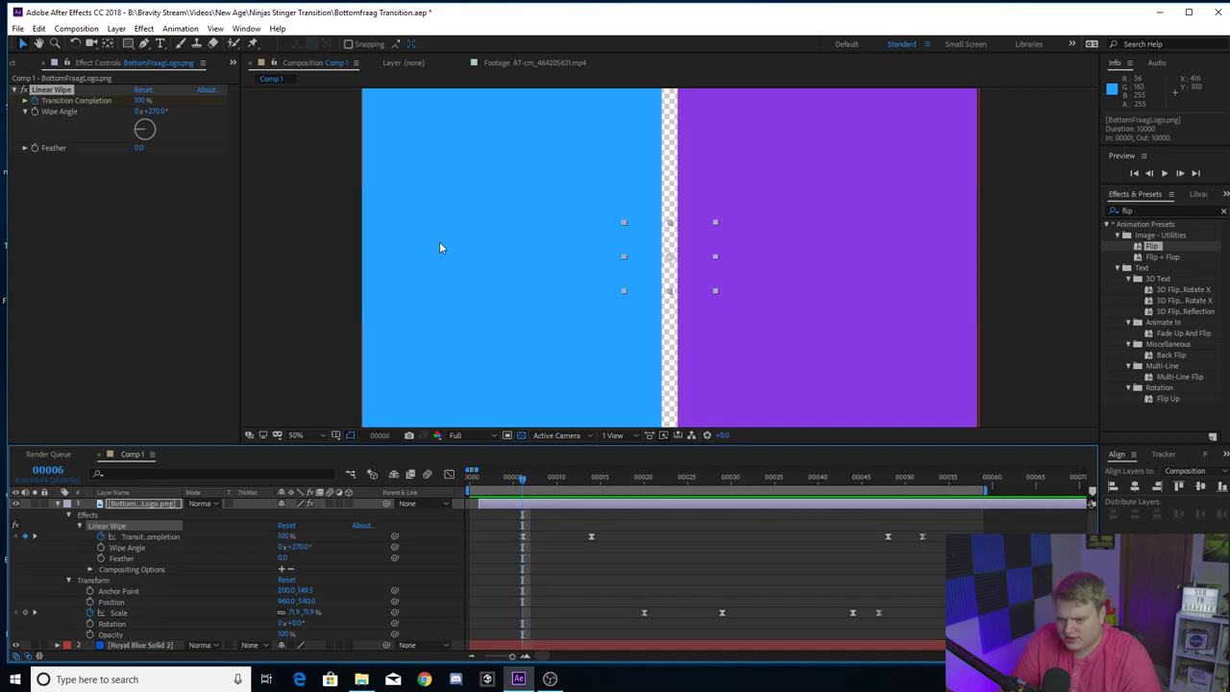
- Select the logo's first two Transition Completion keyframes and examine the wipe reveal at frame 11
click(53, 106)
drag(523, 483, 565, 483)
drag(610, 527, 494, 561)
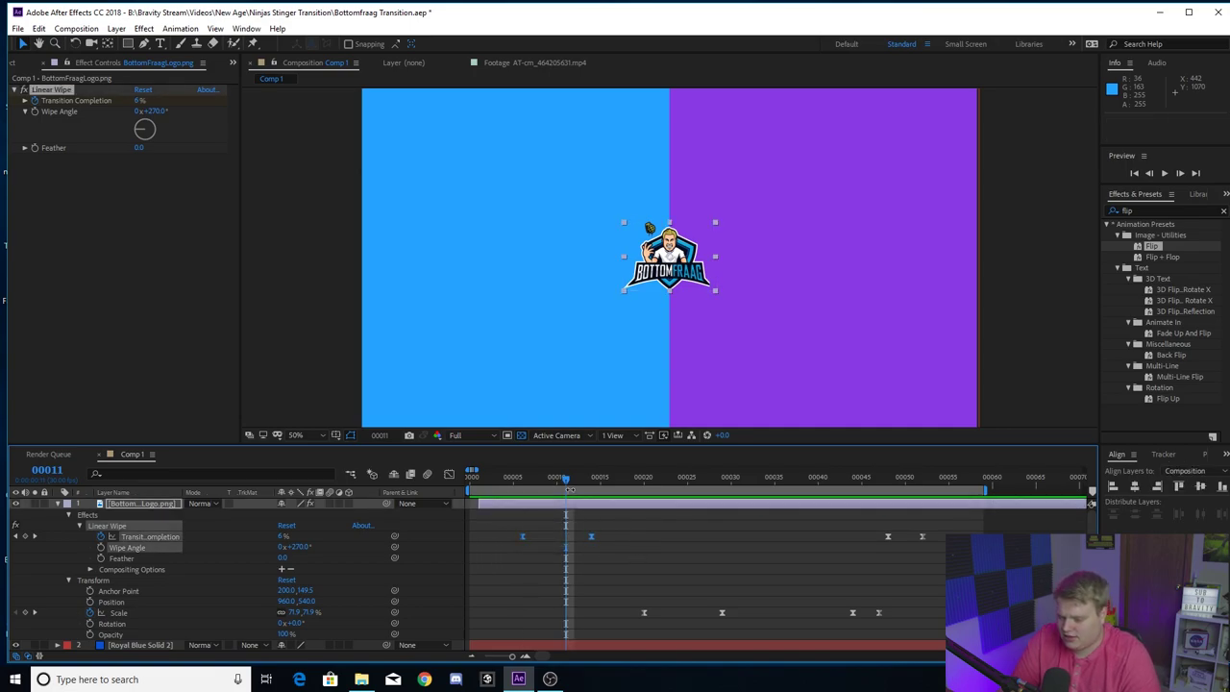
- Deselect the logo and examine its reveal in the full composition up to the first Scale keyframe on frame 20
drag(550, 481, 583, 480)
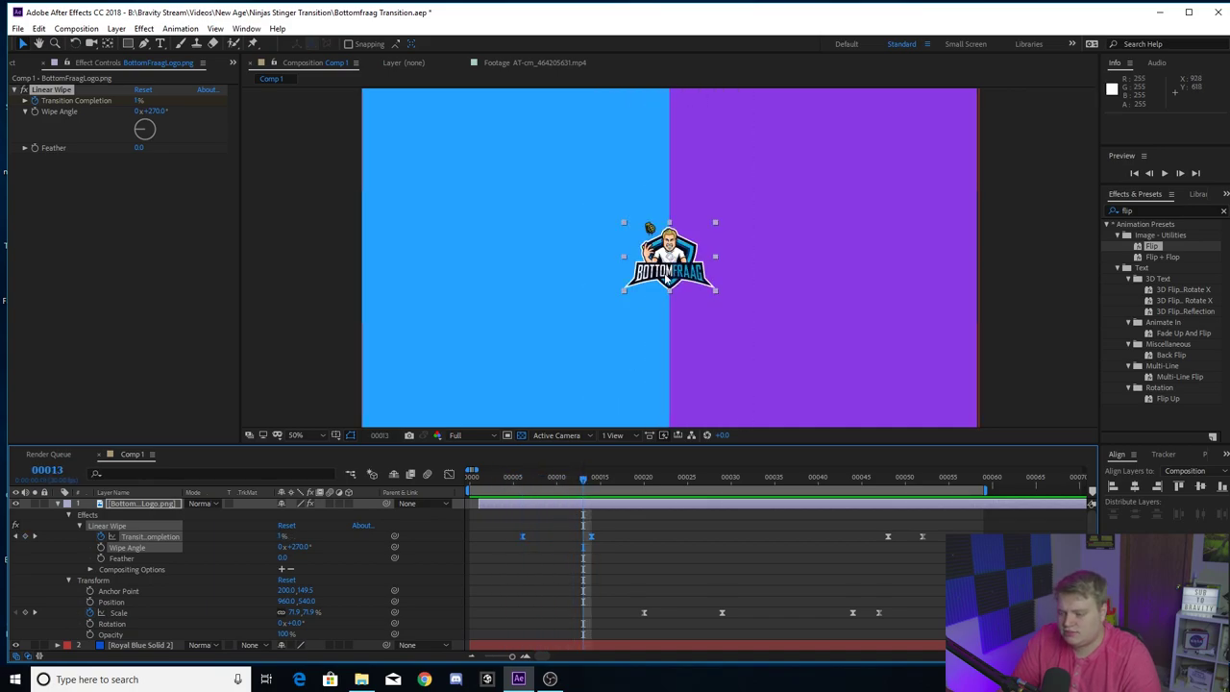
scroll(667, 280, down, 2)
click(589, 275)
scroll(657, 249, up, 1)
scroll(657, 248, down, 1)
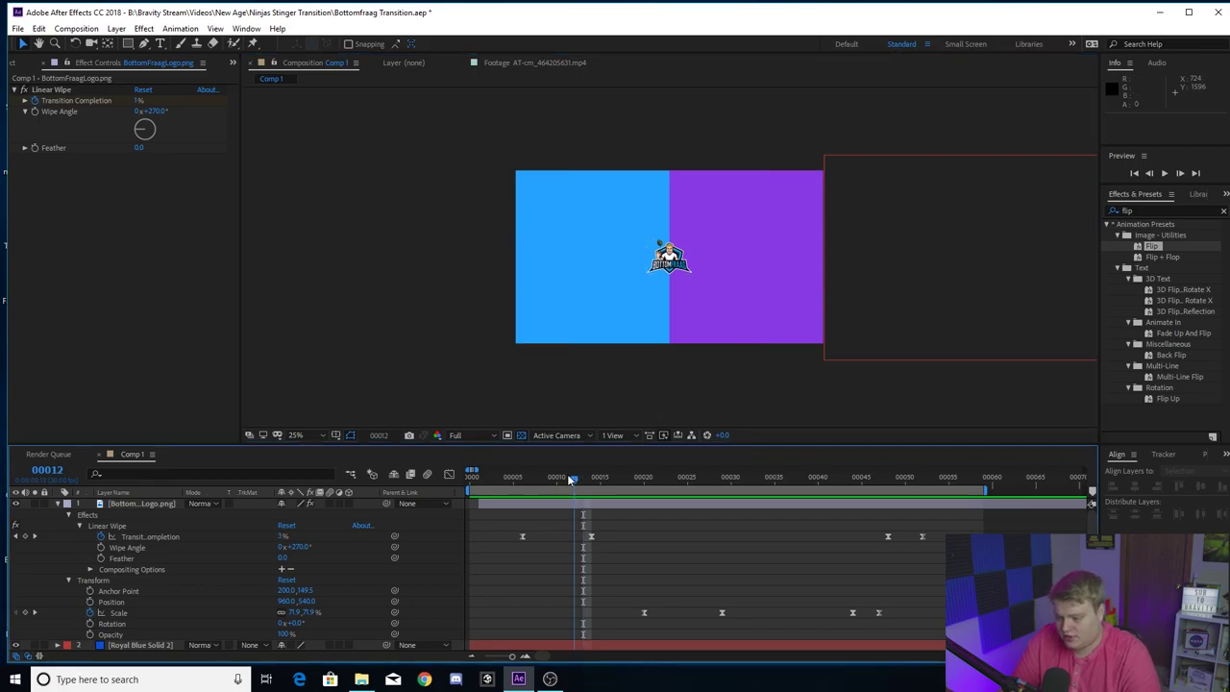
key(Home)
drag(479, 459, 551, 449)
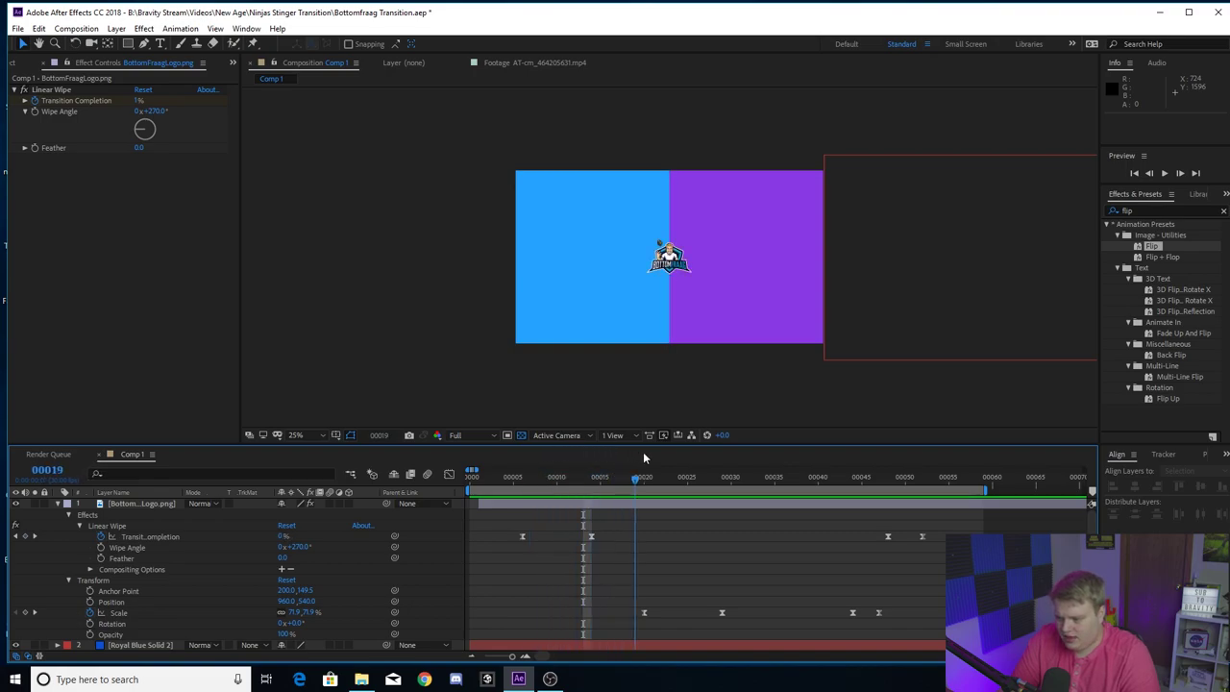
drag(651, 458, 595, 456)
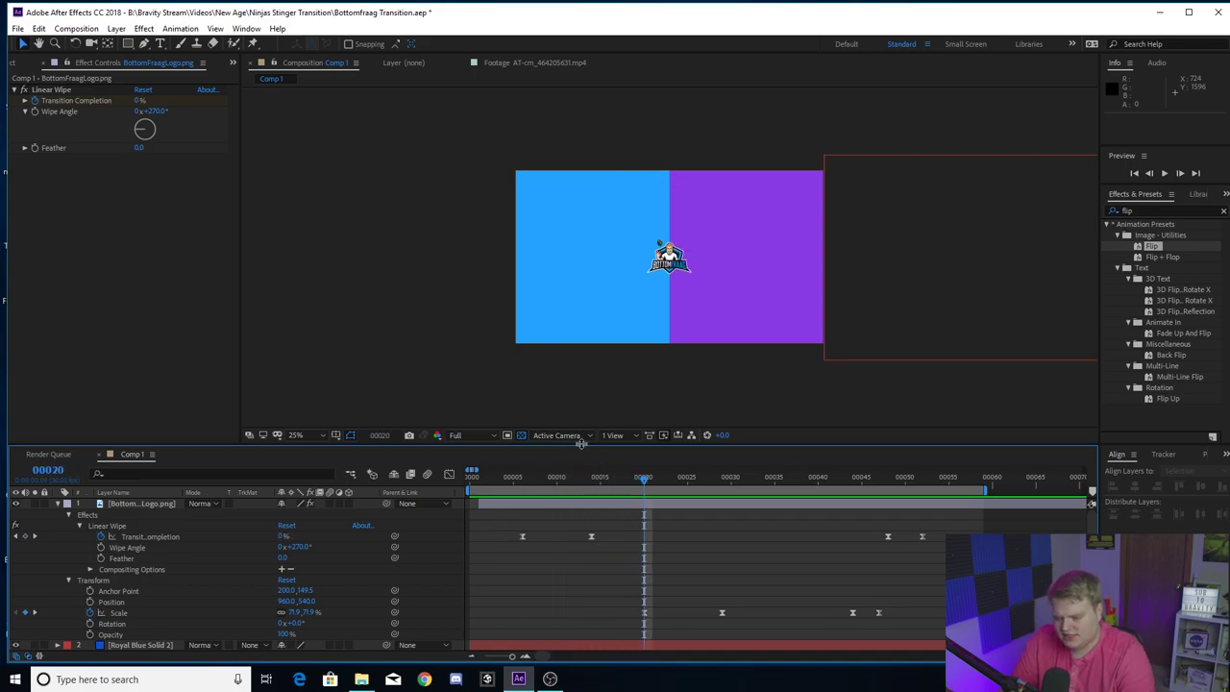
mouse_move(645, 484)
mouse_down()
mouse_move(722, 480)
mouse_move(651, 483)
mouse_up()
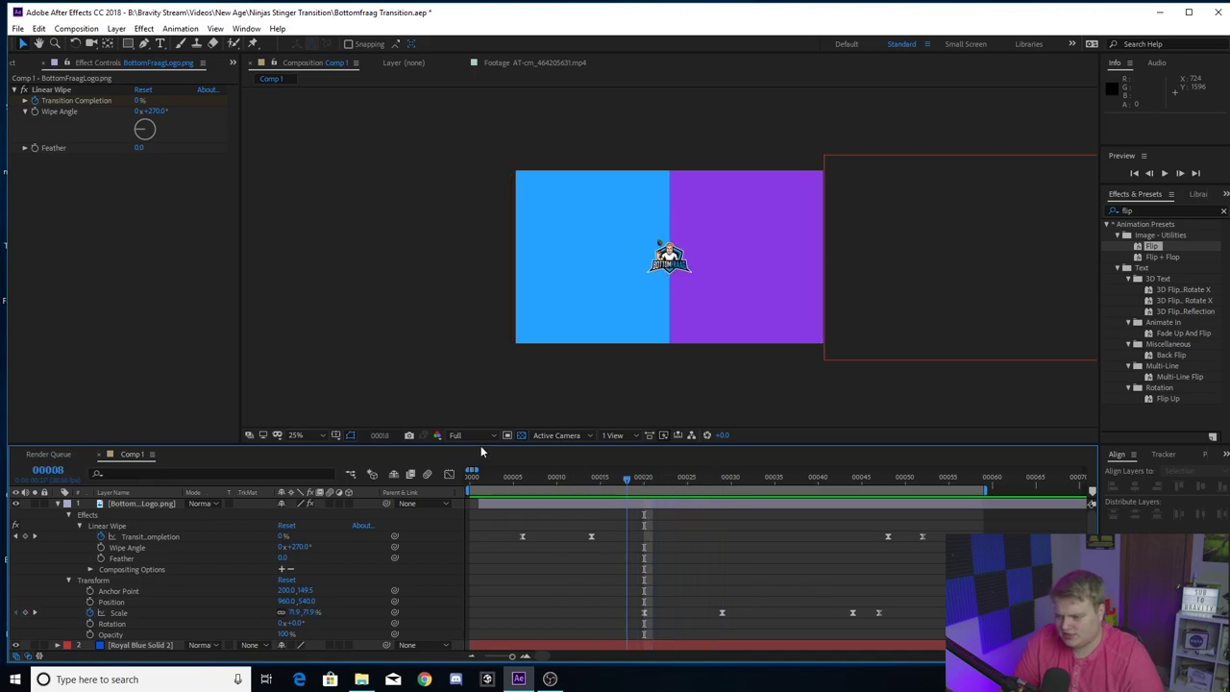
- Preview the whole transition and inspect the logo at its last Scale keyframe on frame 47 and the wipe-out keyframe on frame 48
key(space)
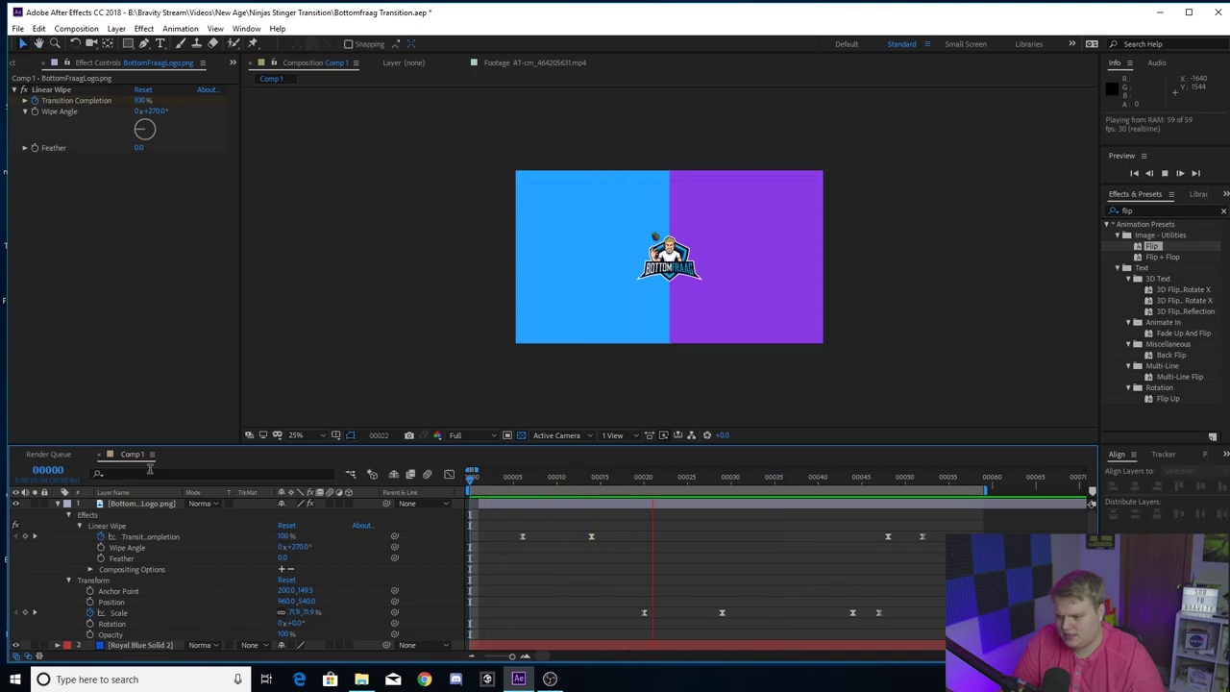
key(space)
key(space)
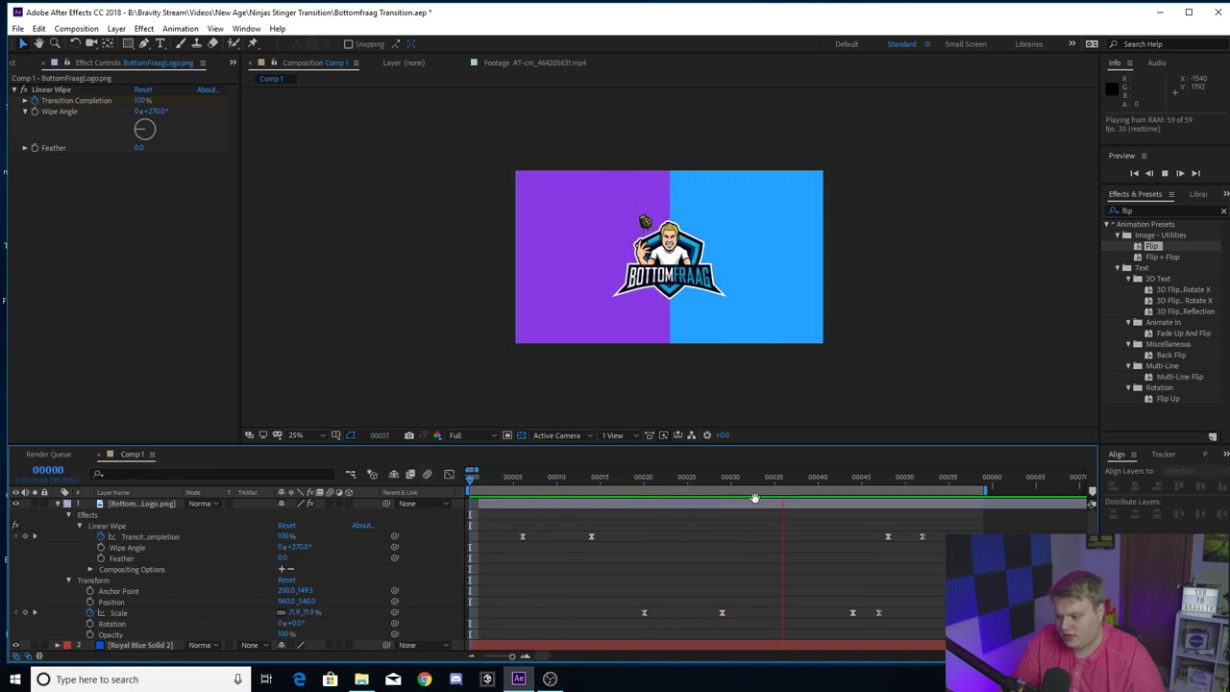
key(space)
drag(816, 477, 880, 480)
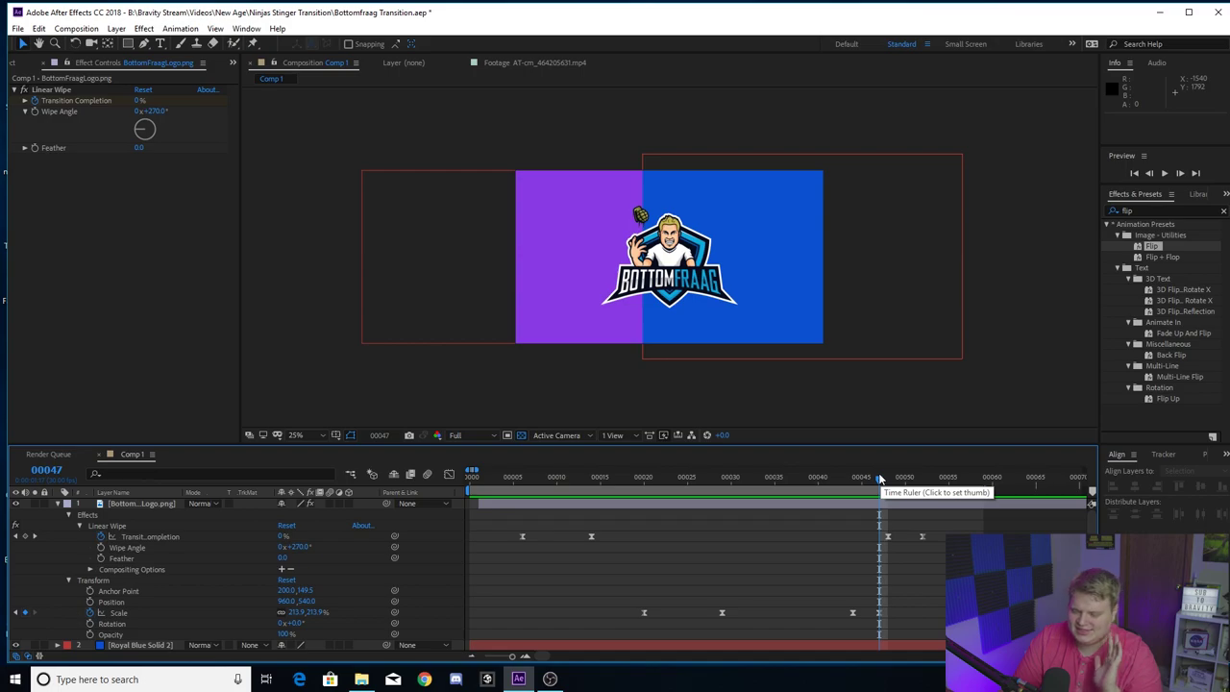
drag(828, 477, 612, 468)
key(space)
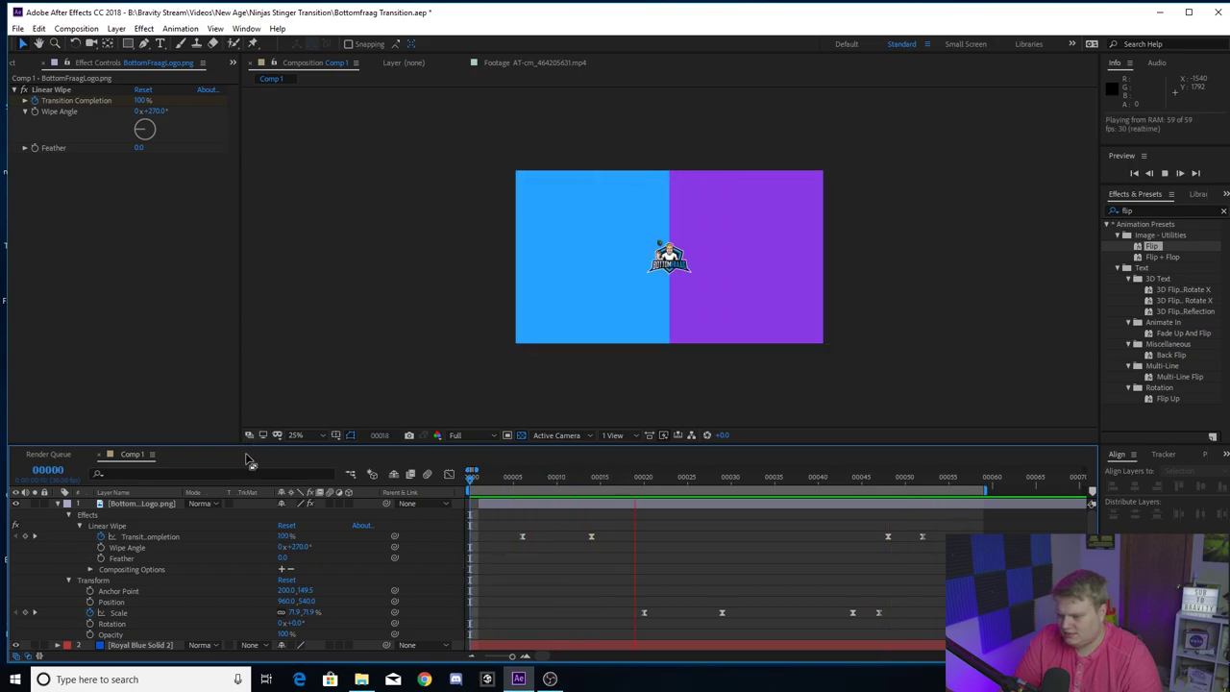
key(space)
drag(861, 481, 889, 482)
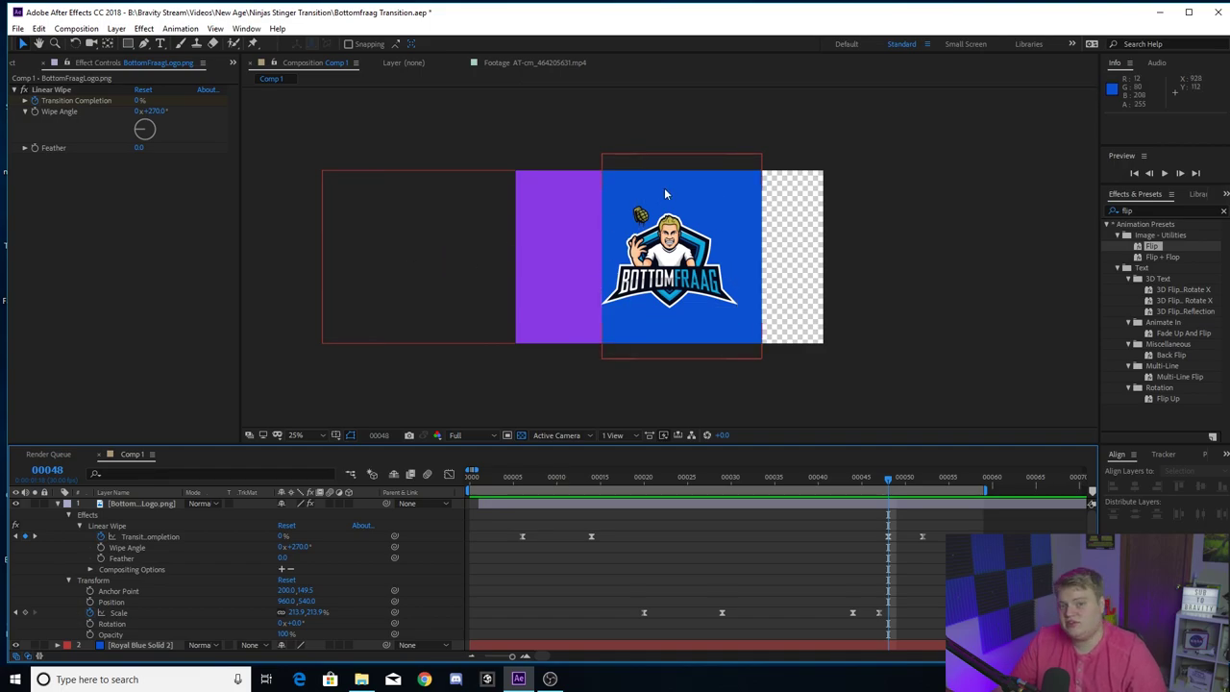
- Examine the logo's wipe-out against the departing solids frame by frame from frame 47 onward, returning to frame 48
key(Page_Down)
key(Page_Down)
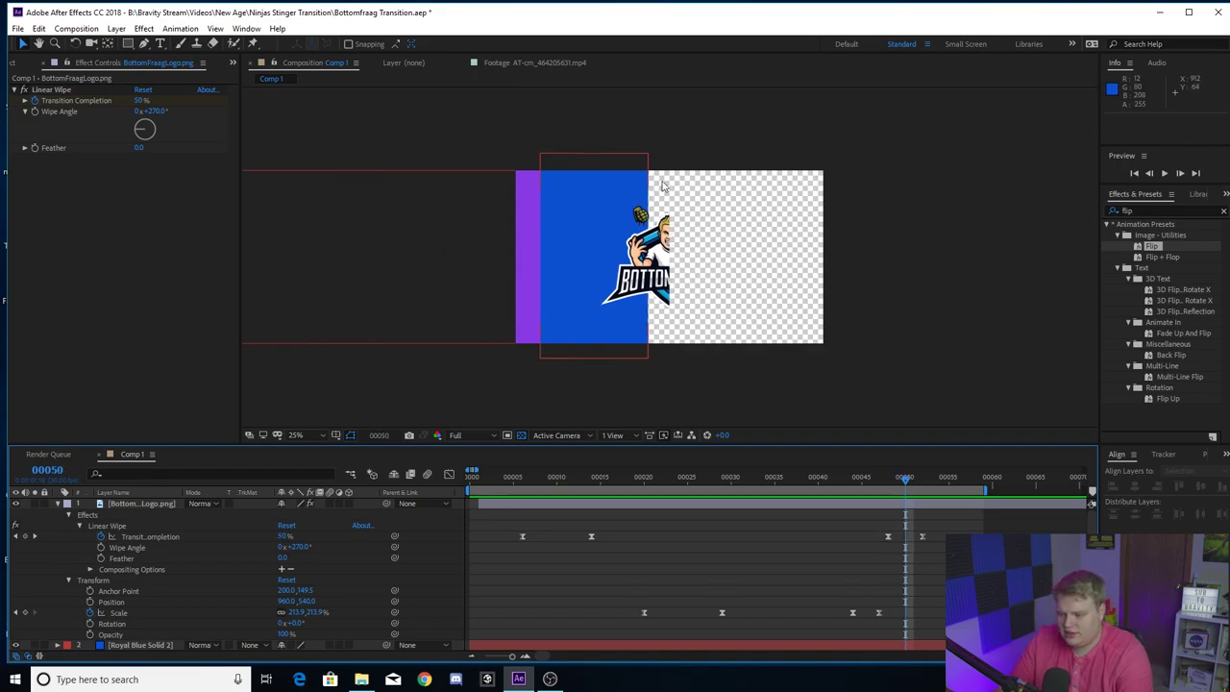
key(Page_Down)
key(Page_Up)
key(Page_Up)
key(Page_Up)
key(Page_Up)
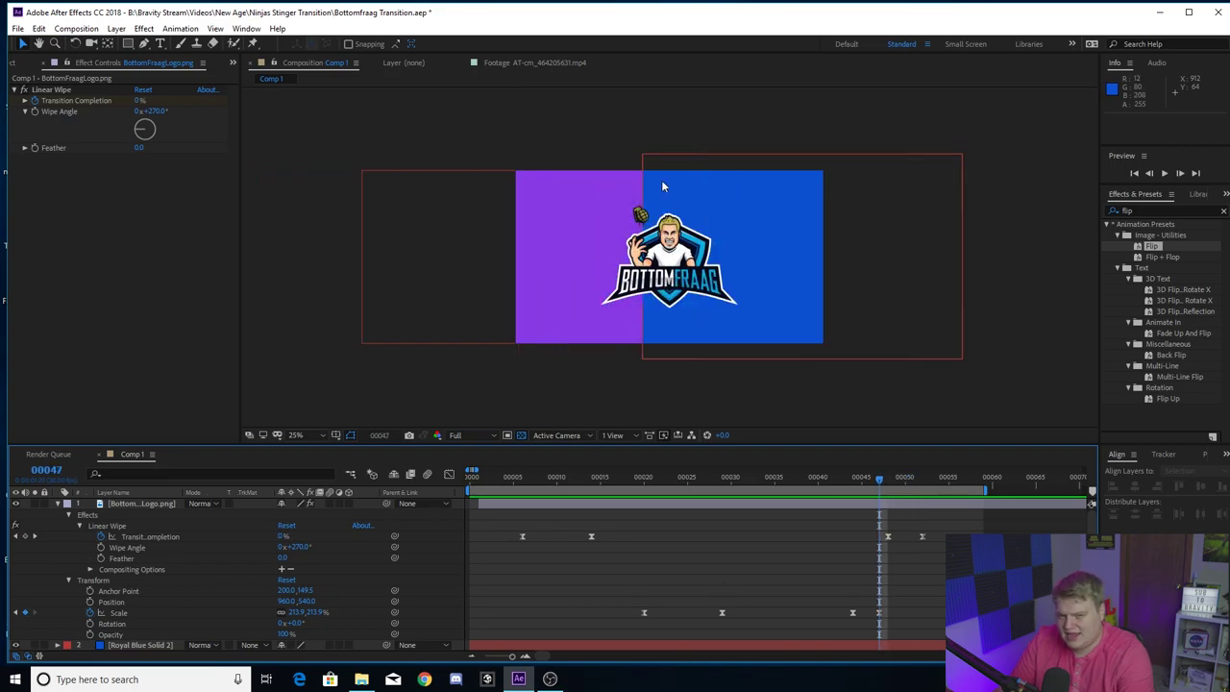
key(Page_Down)
key(Page_Down)
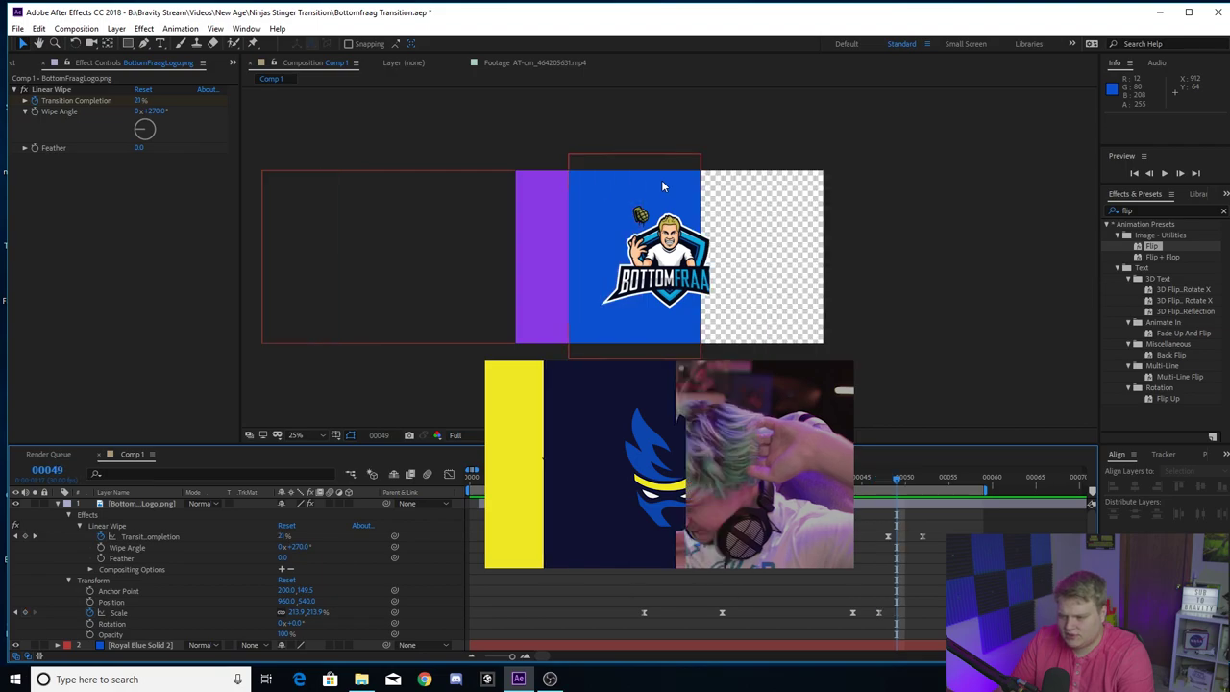
key(Page_Down)
key(Page_Down)
key(Page_Up)
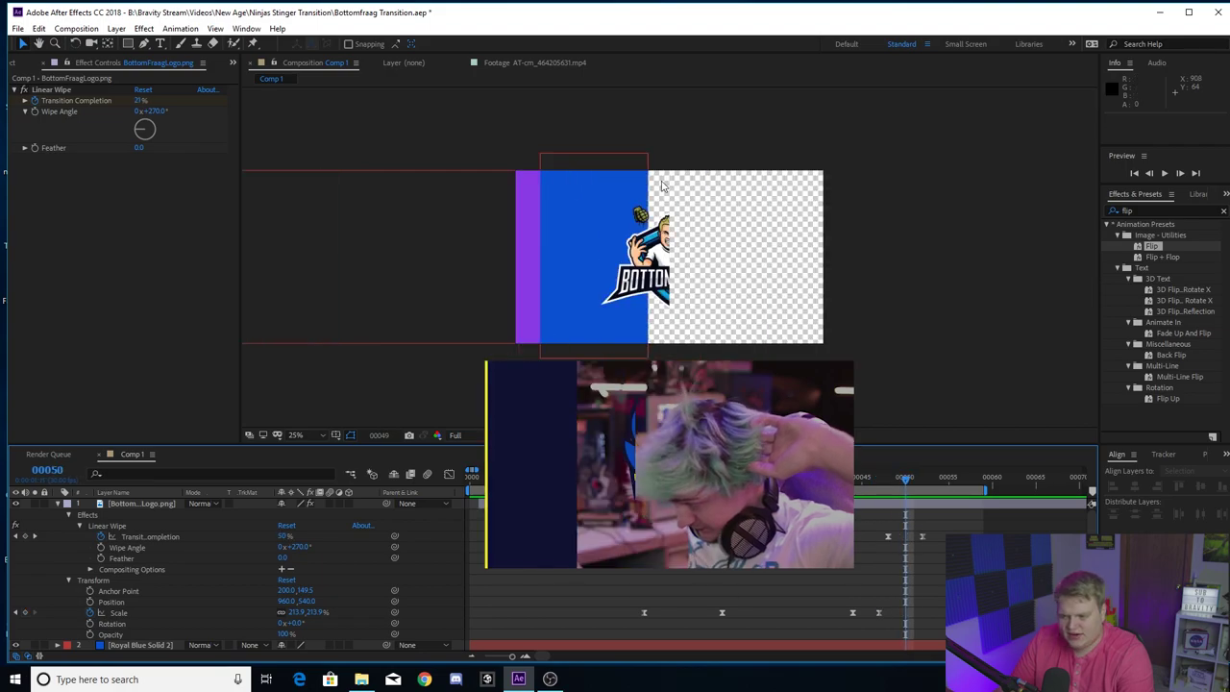
key(Page_Up)
key(Page_Up)
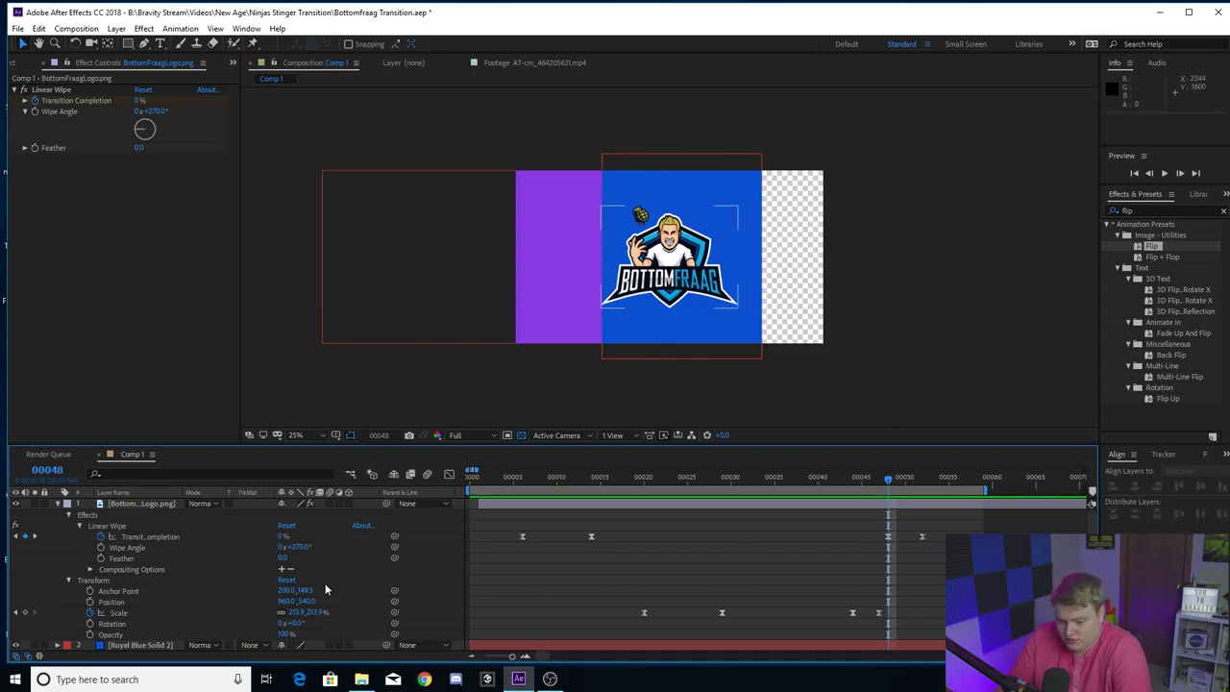
- Select the logo's Linear Wipe effect and review the animation from the first frame to frame 48
click(117, 528)
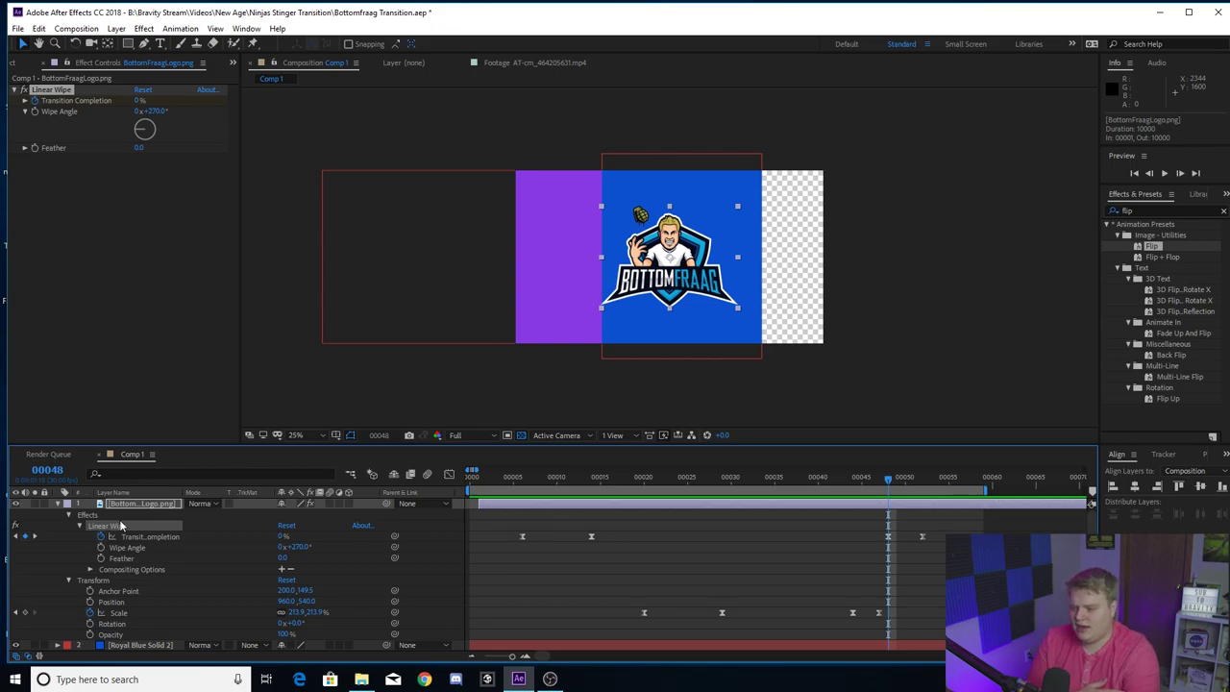
key(space)
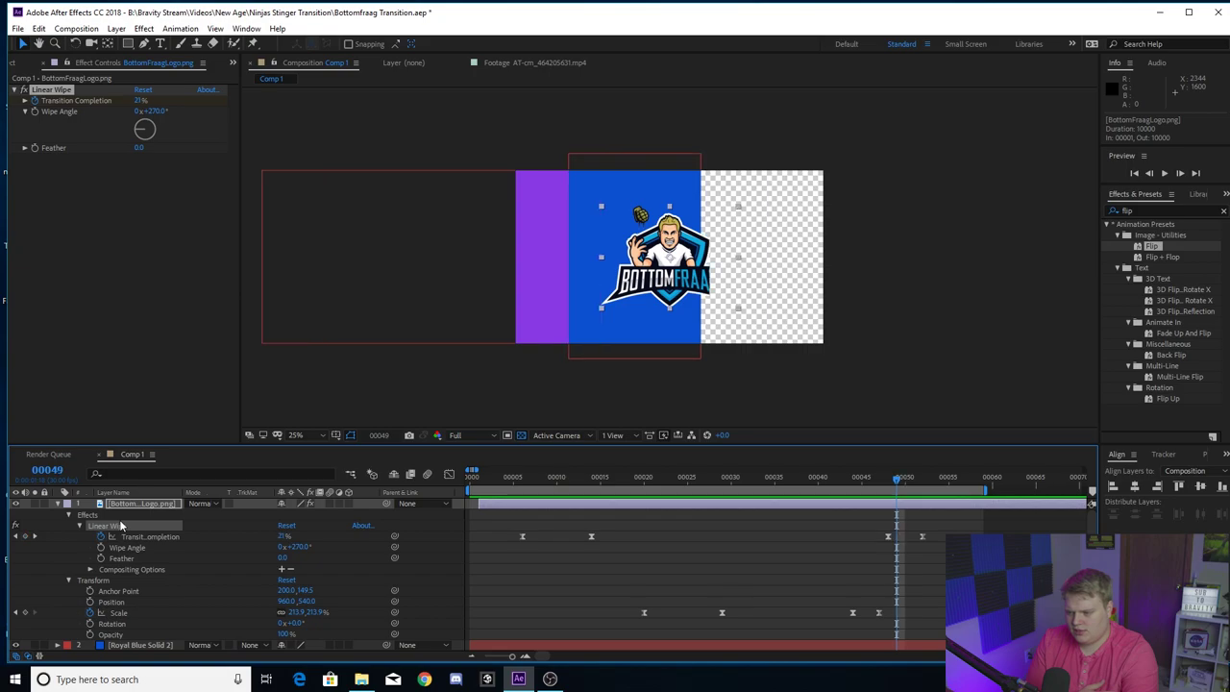
key(space)
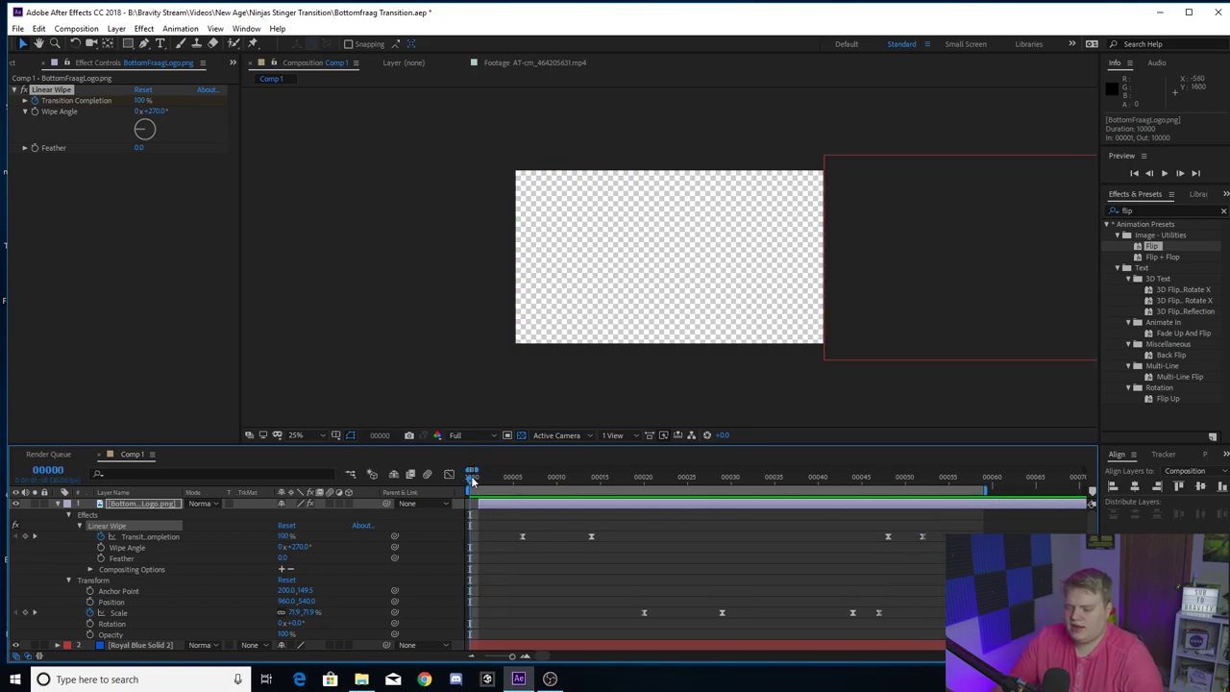
click(506, 479)
drag(507, 480, 580, 468)
drag(655, 464, 880, 437)
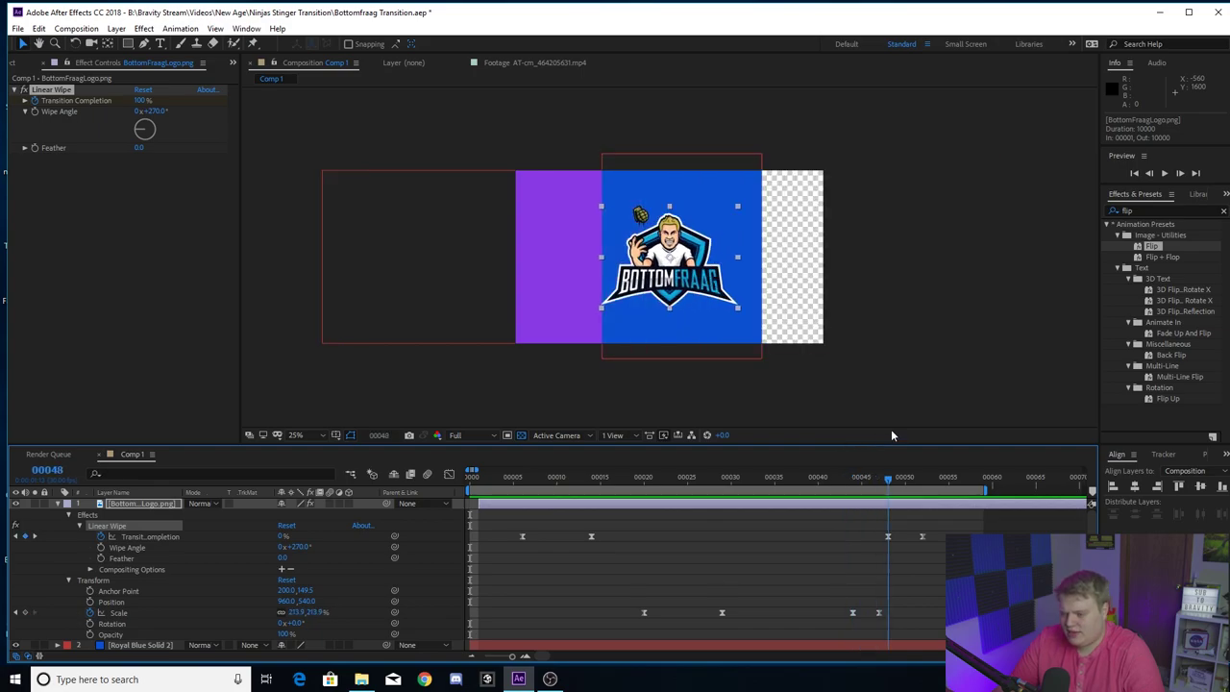
- Compare the logo's Linear Wipe with the solids' trailing edge frame by frame between frames 47 and 52
key(Page_Down)
key(Page_Down)
key(Page_Down)
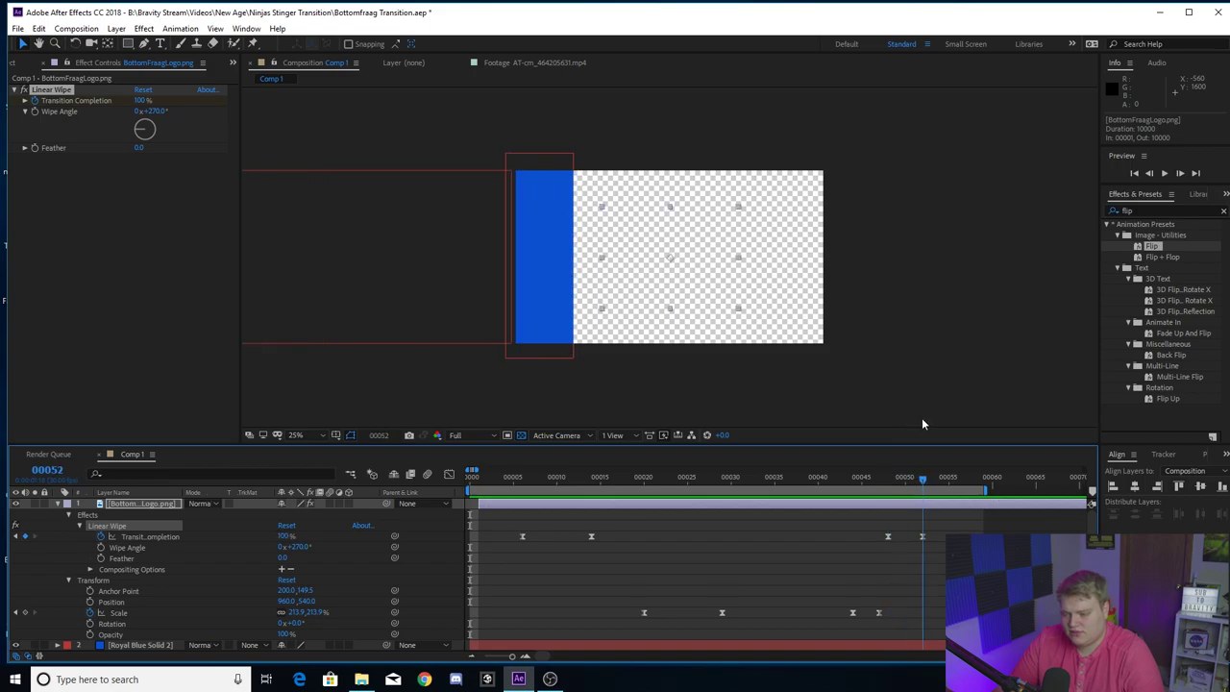
key(Page_Up)
key(Page_Up)
key(Page_Down)
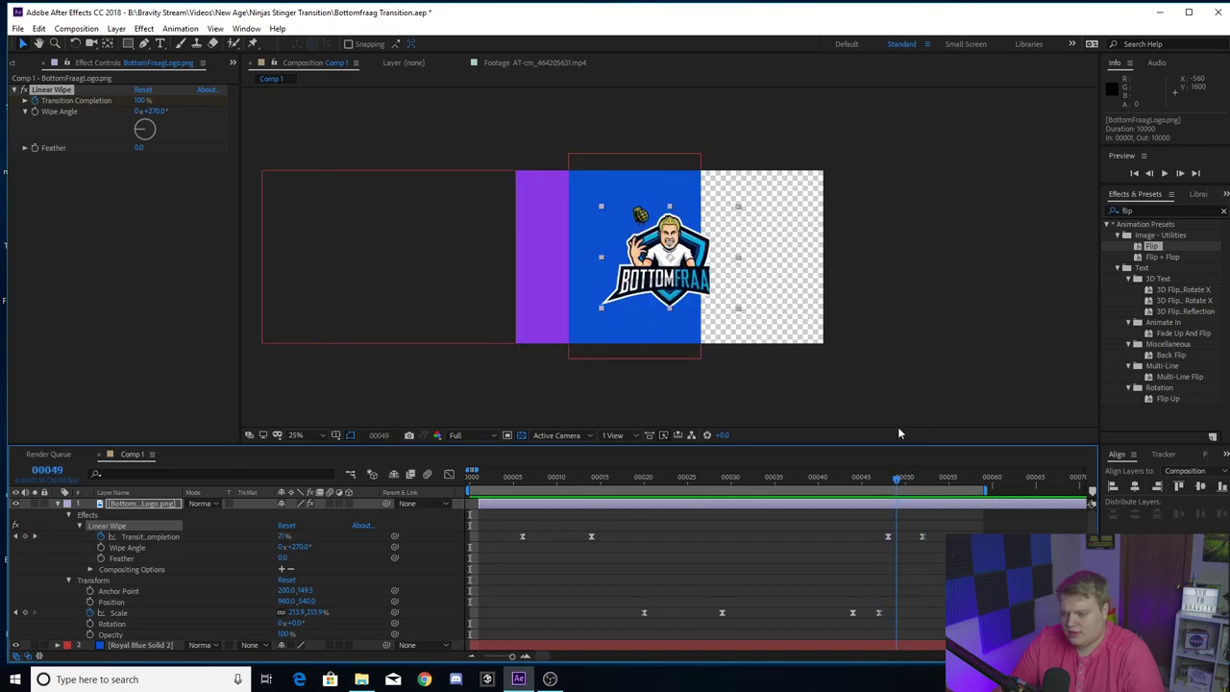
key(Page_Down)
key(Page_Up)
key(Page_Up)
key(Page_Up)
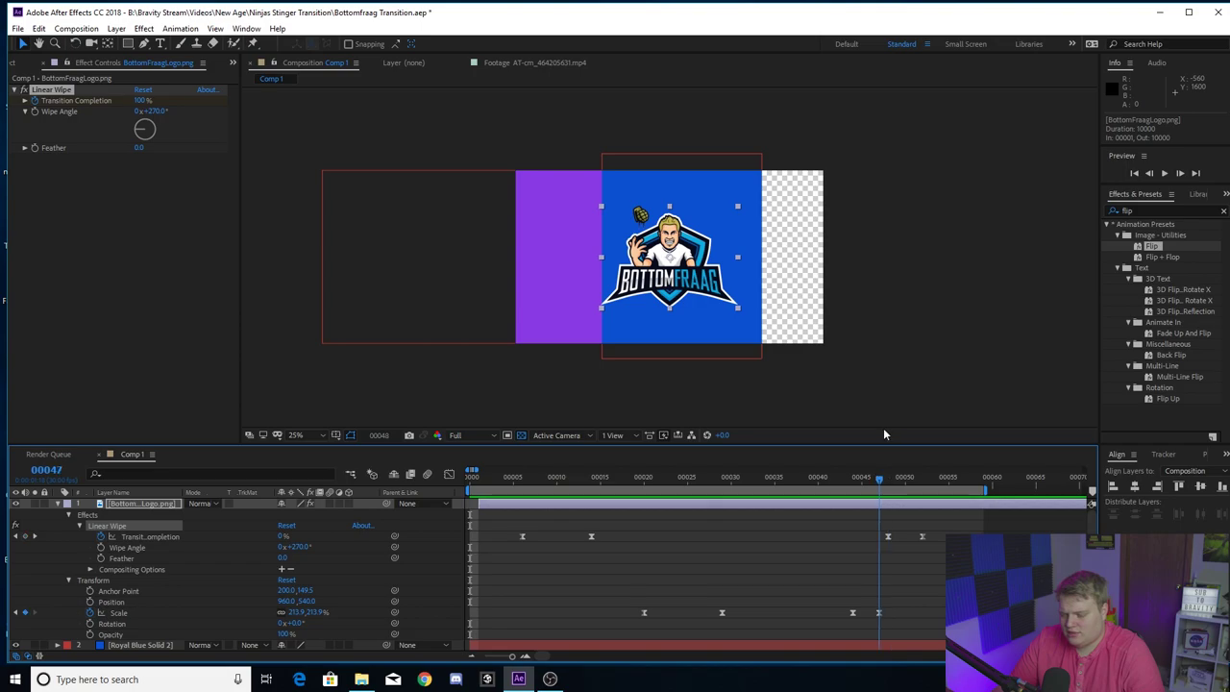
key(Page_Down)
key(Page_Down)
key(Page_Down)
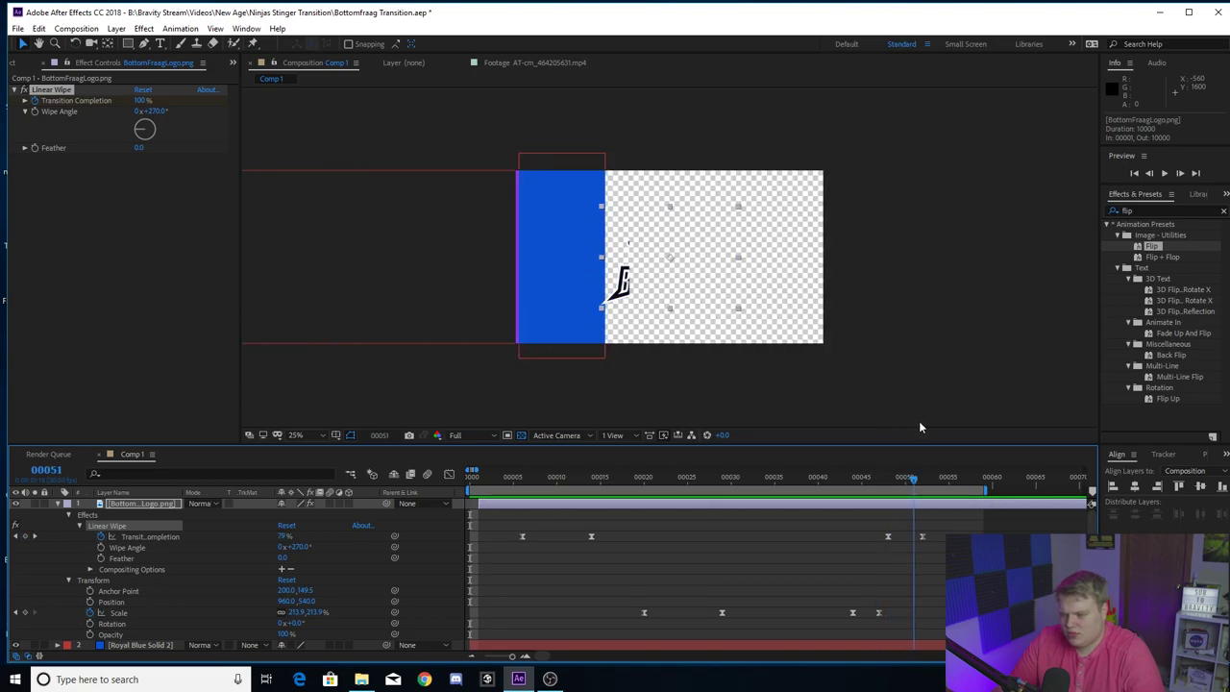
- Review the frames before the wipe-out in reverse, play the complete transition preview and stop it at frame 0
key(Page_Up)
key(Page_Up)
key(Page_Up)
key(Page_Up)
key(Page_Up)
key(Page_Up)
key(Page_Up)
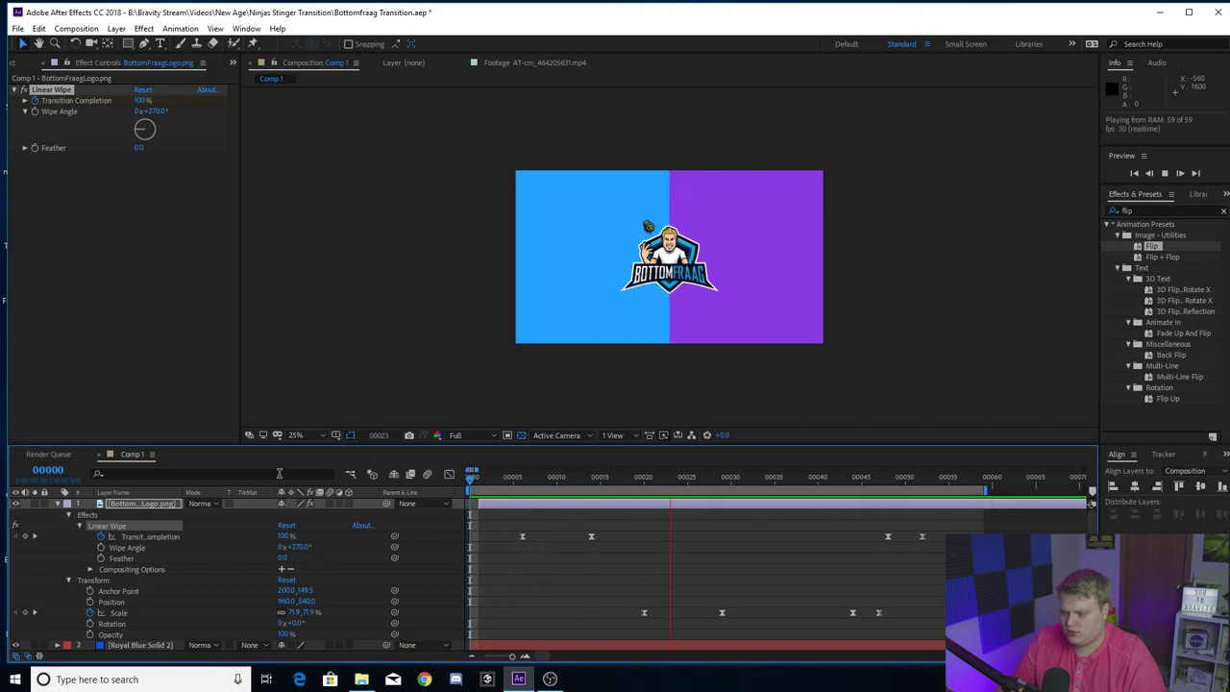
key(space)
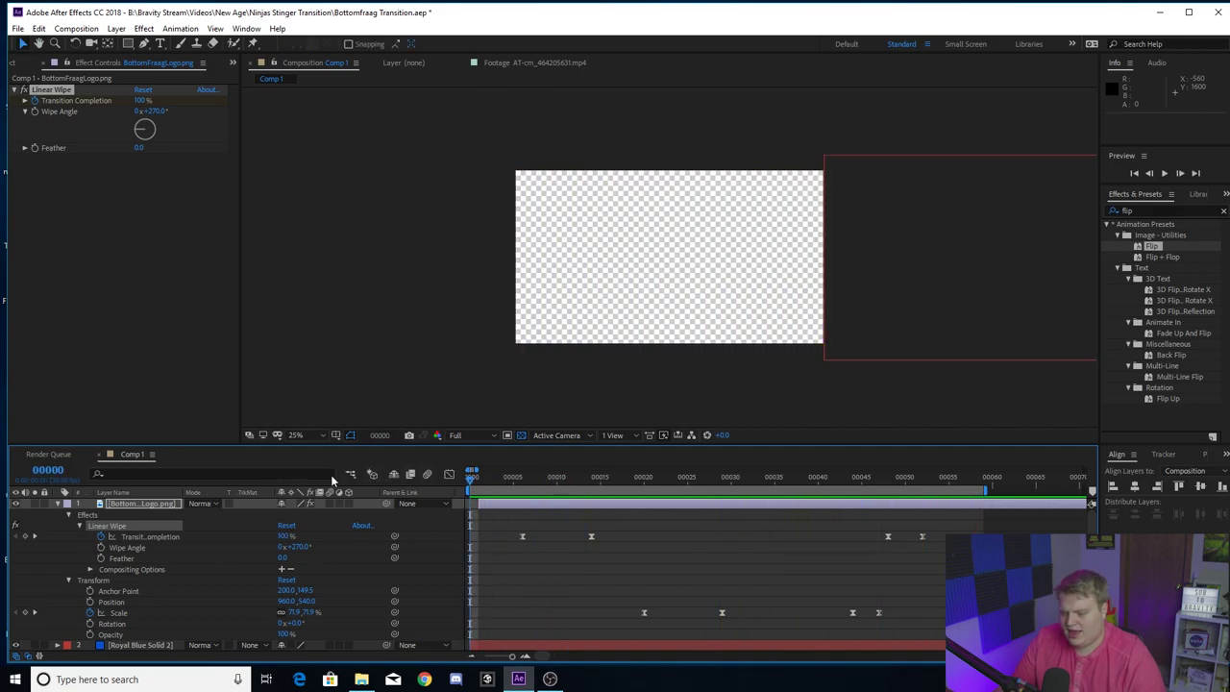